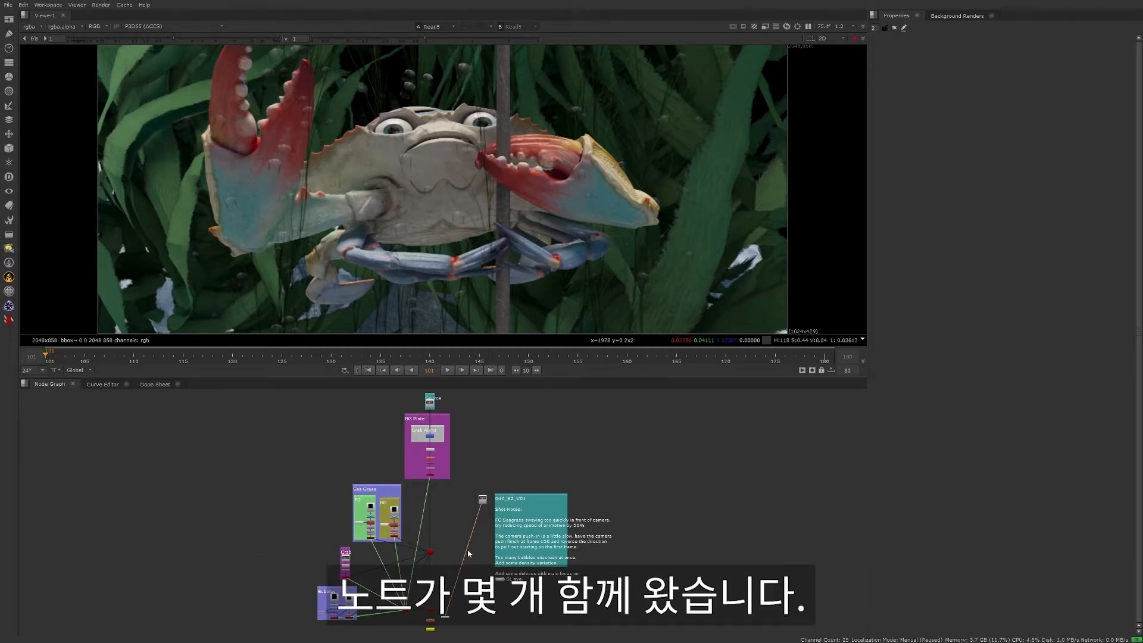
- Play the existing comp render from the Read node beside the 040_62_V01 shot notes, and stop playback
scroll(472, 551, up, 6)
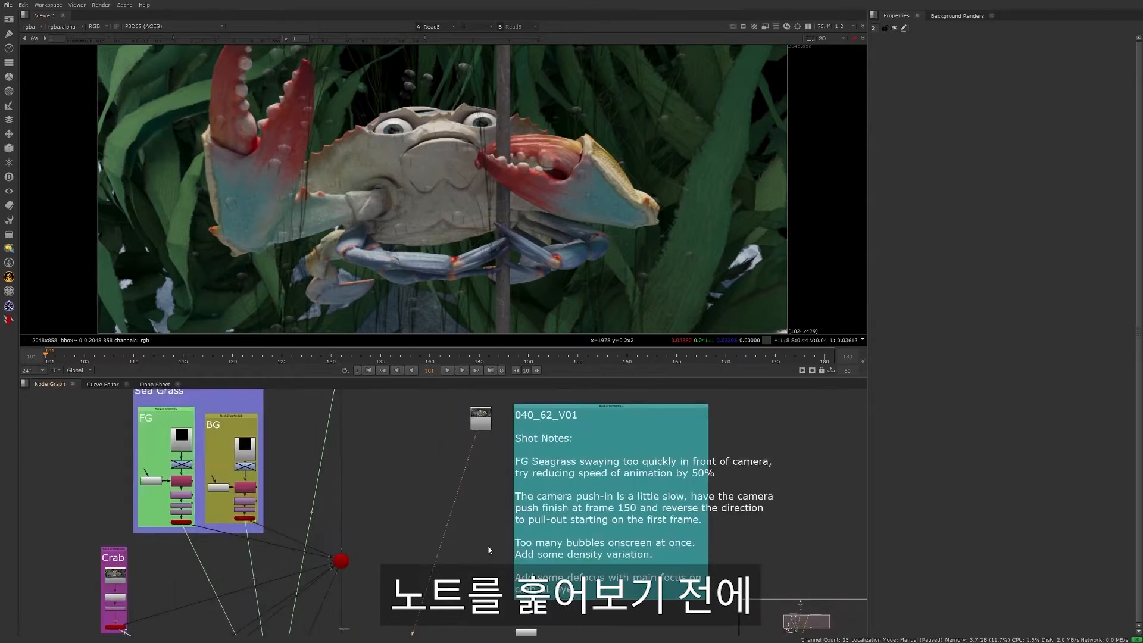
middle_drag(490, 546, 454, 572)
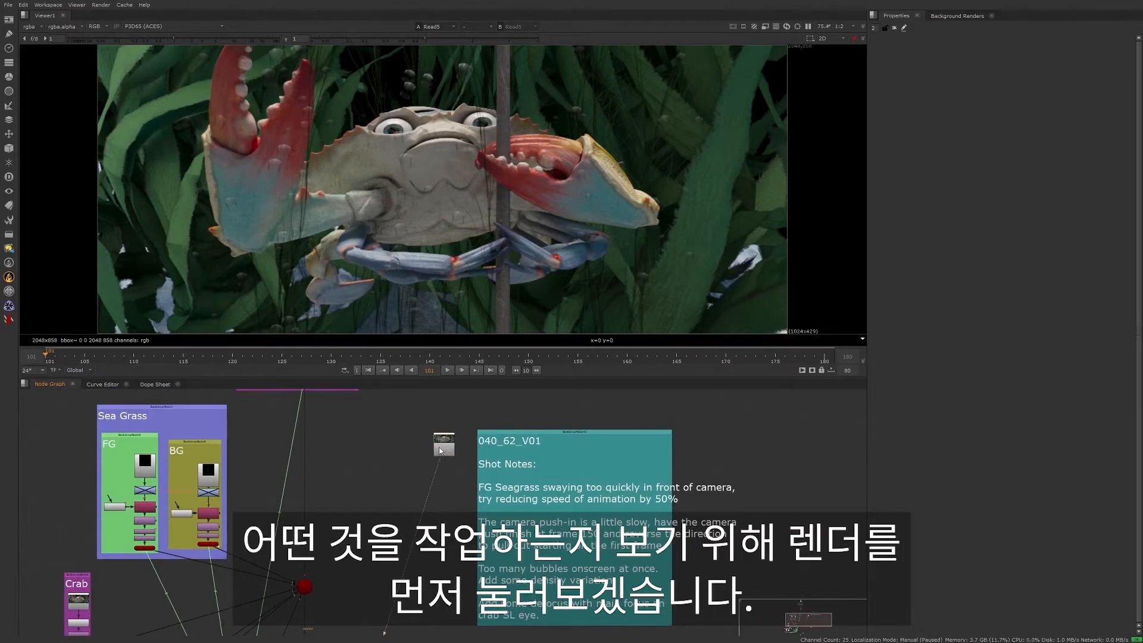
click(444, 431)
click(447, 370)
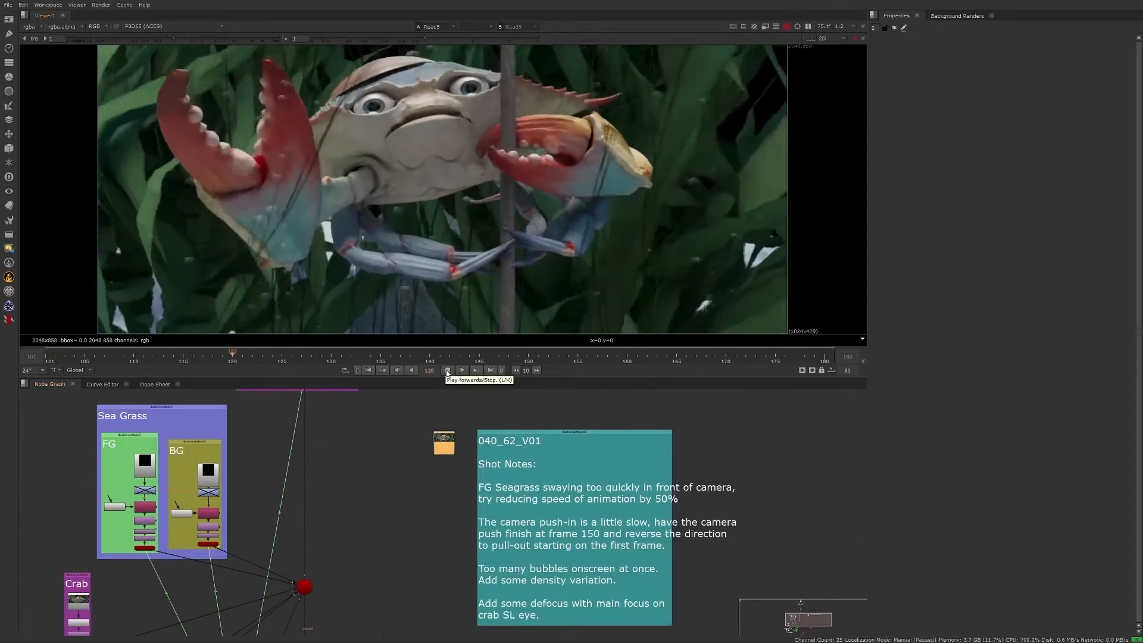
click(447, 371)
- Display the Source plate Read16 in the viewer and examine the channel colour bars on its node
middle_drag(406, 448, 467, 603)
middle_drag(416, 467, 444, 607)
key(1)
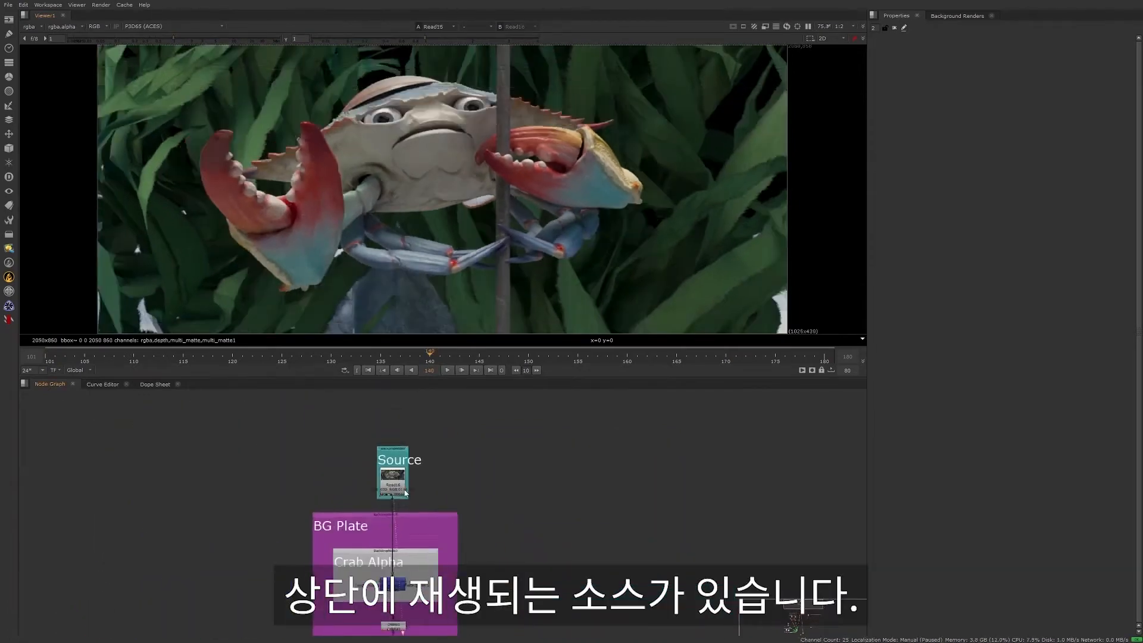
scroll(392, 482, up, 6)
scroll(395, 489, up, 2)
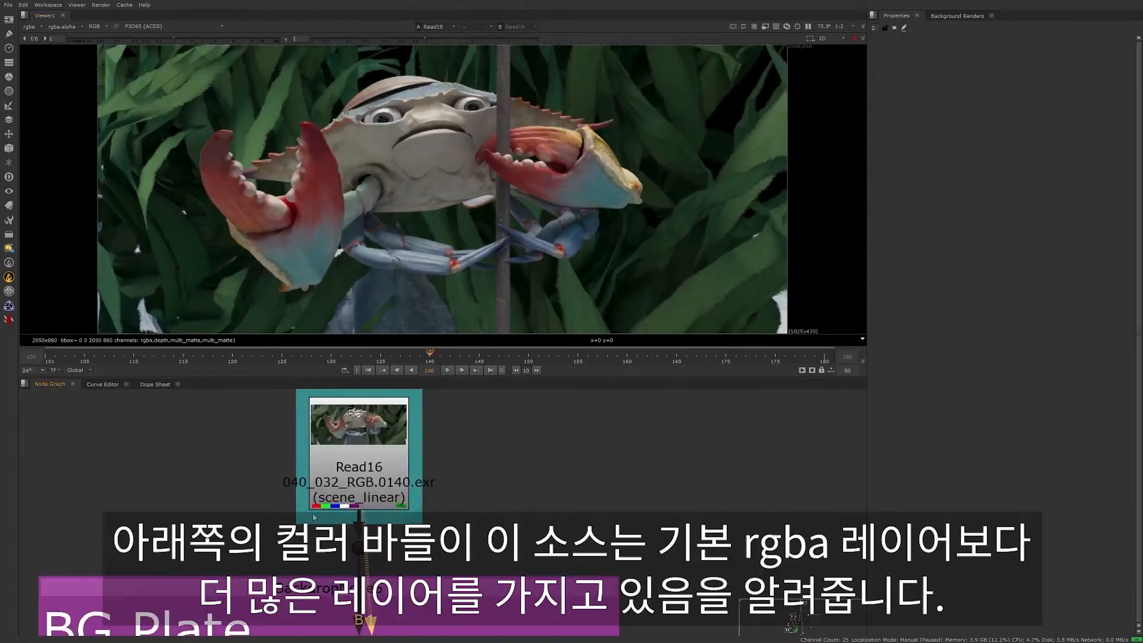
middle_drag(348, 513, 412, 542)
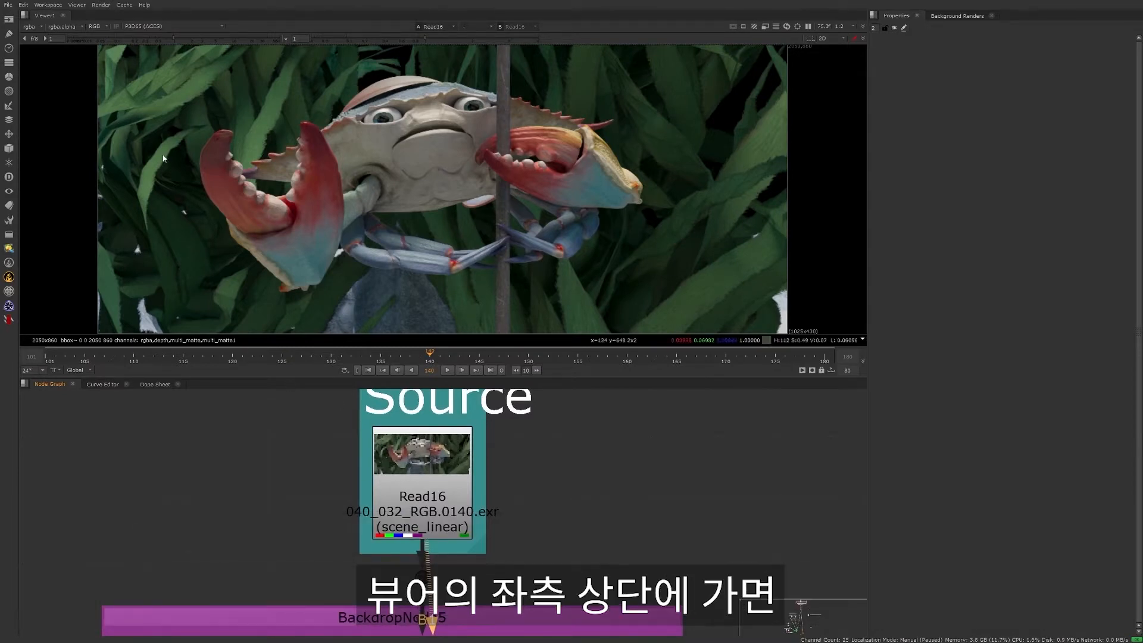
- View the source plate's alpha, depth, multi_matte and multi_matte1 layers one after another, and return the viewer to rgba
click(29, 27)
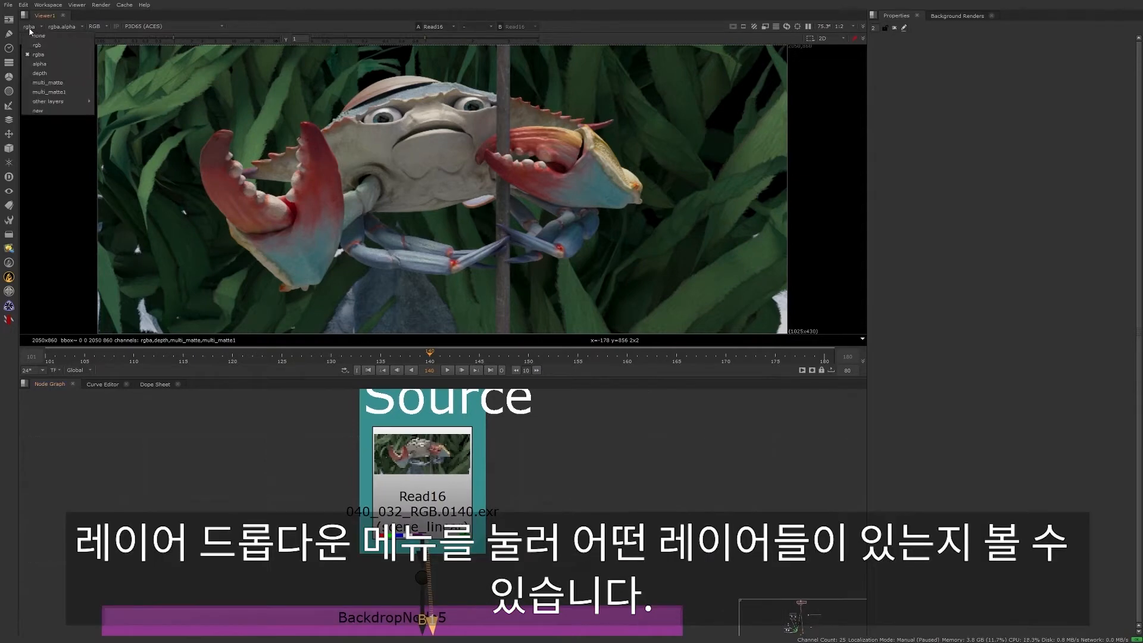
click(62, 64)
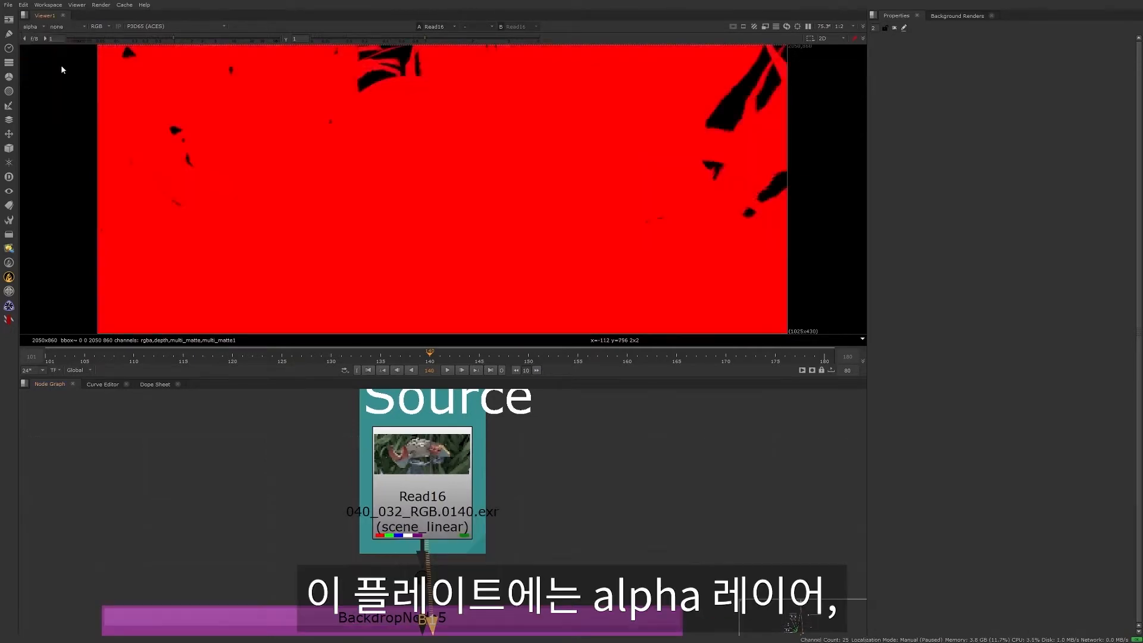
click(37, 27)
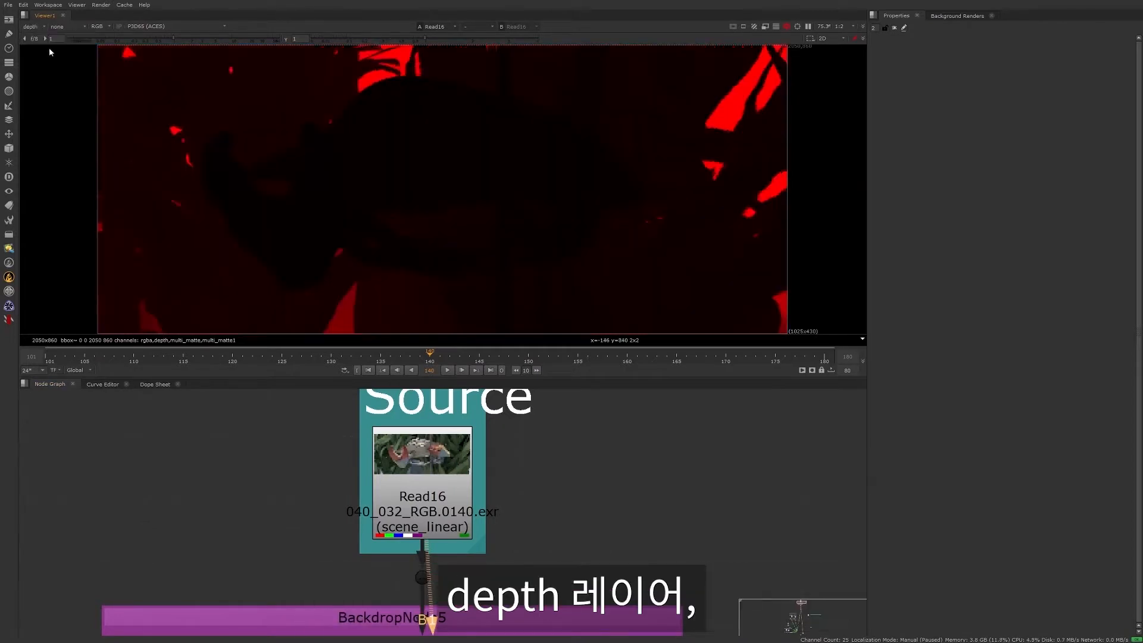
click(56, 76)
click(44, 28)
click(62, 86)
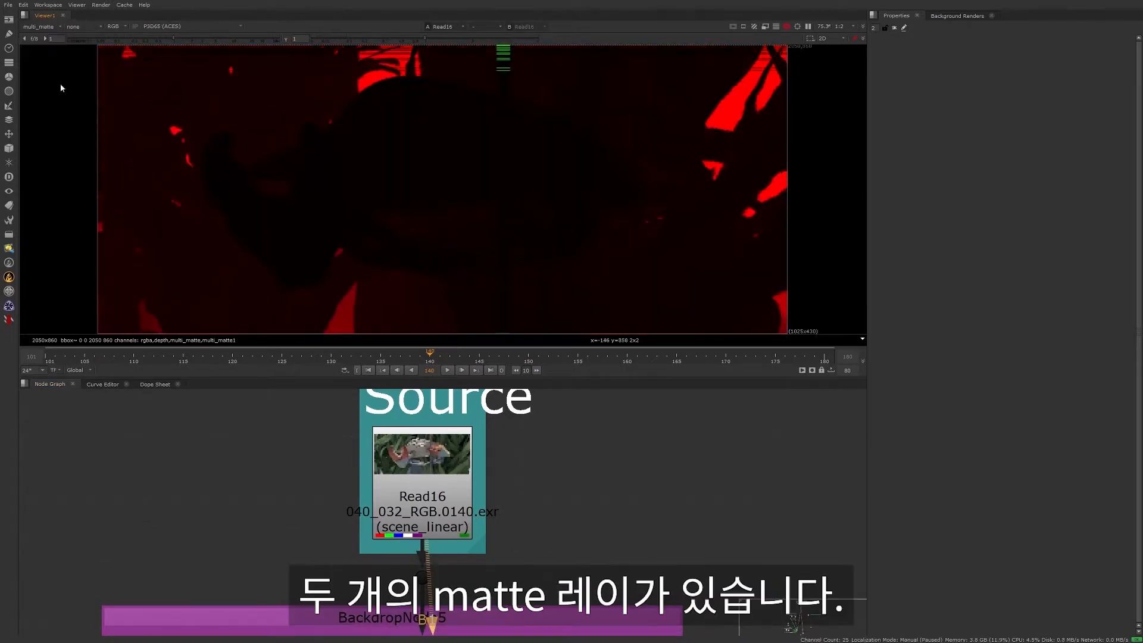
click(45, 28)
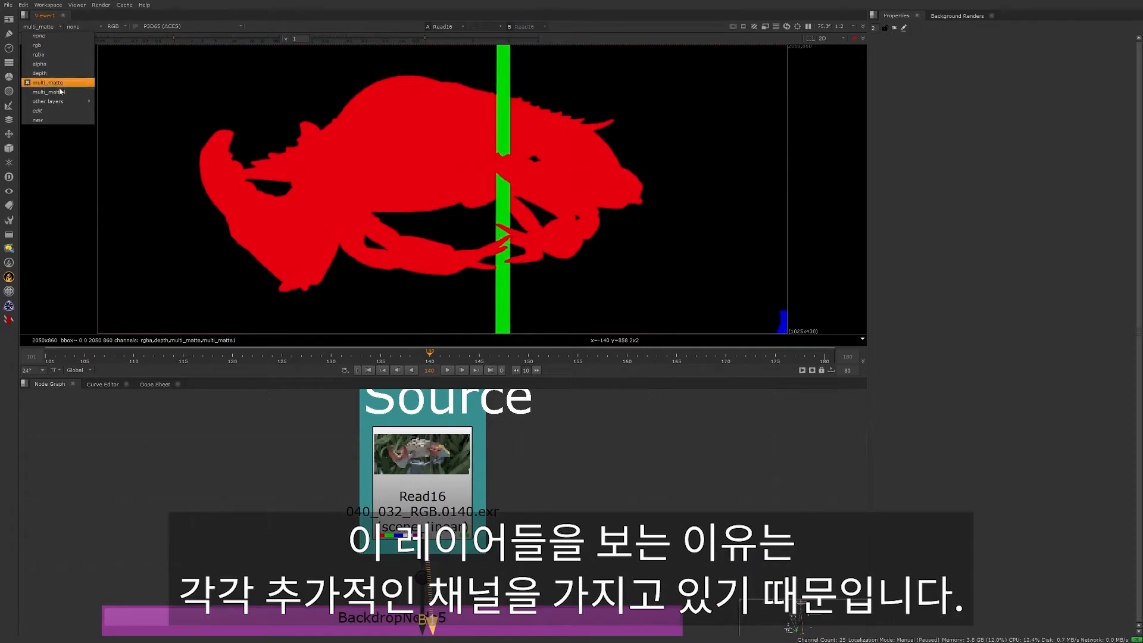
click(62, 92)
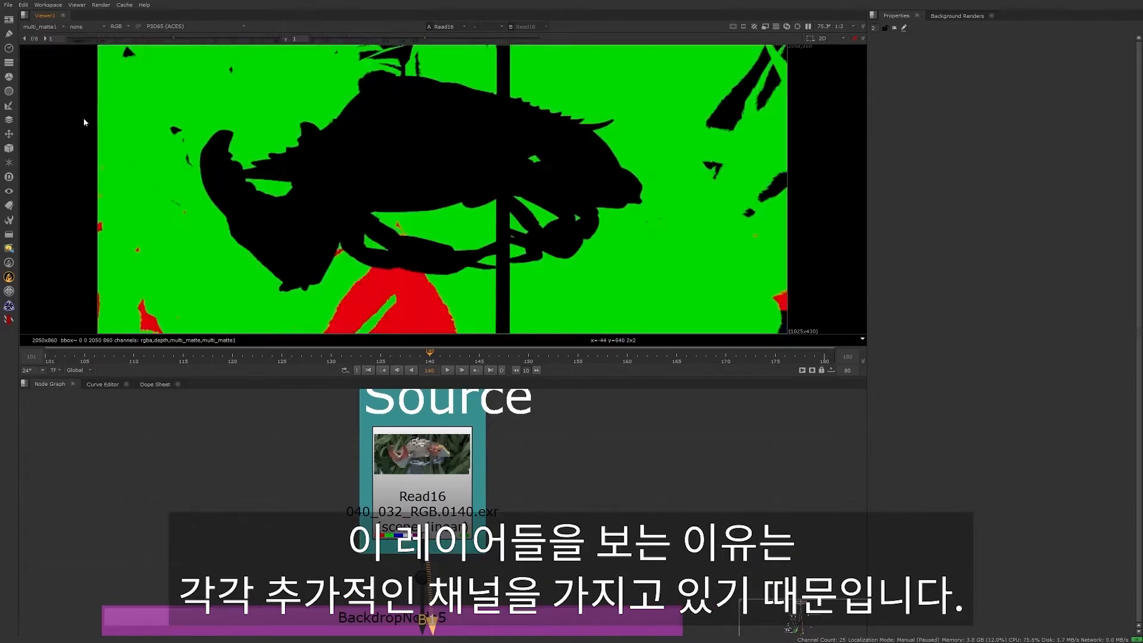
click(44, 27)
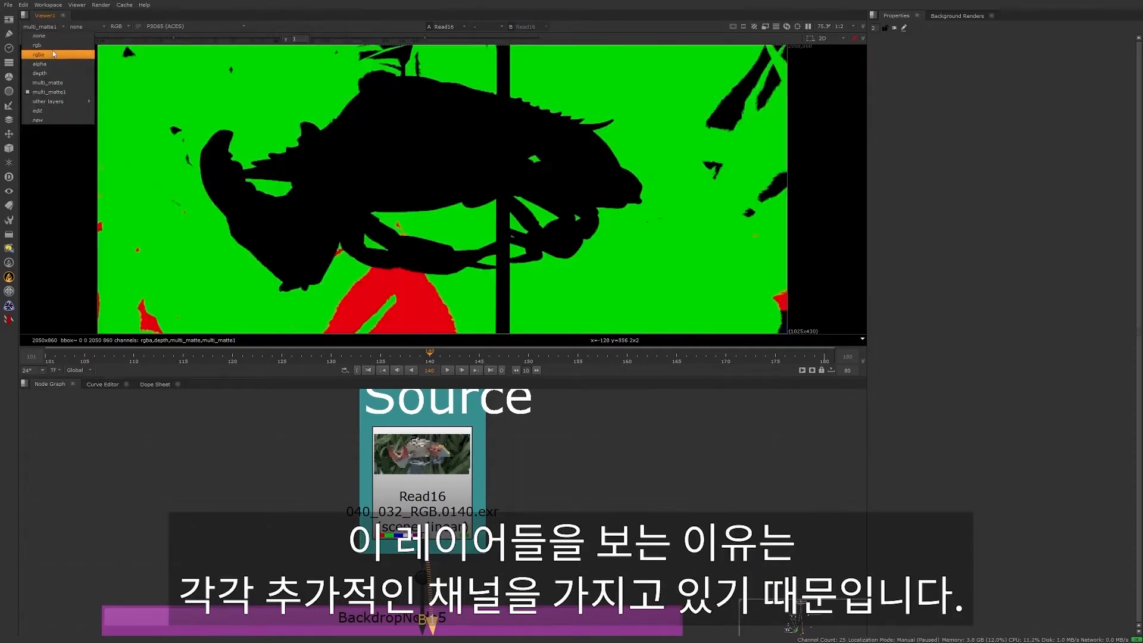
click(41, 41)
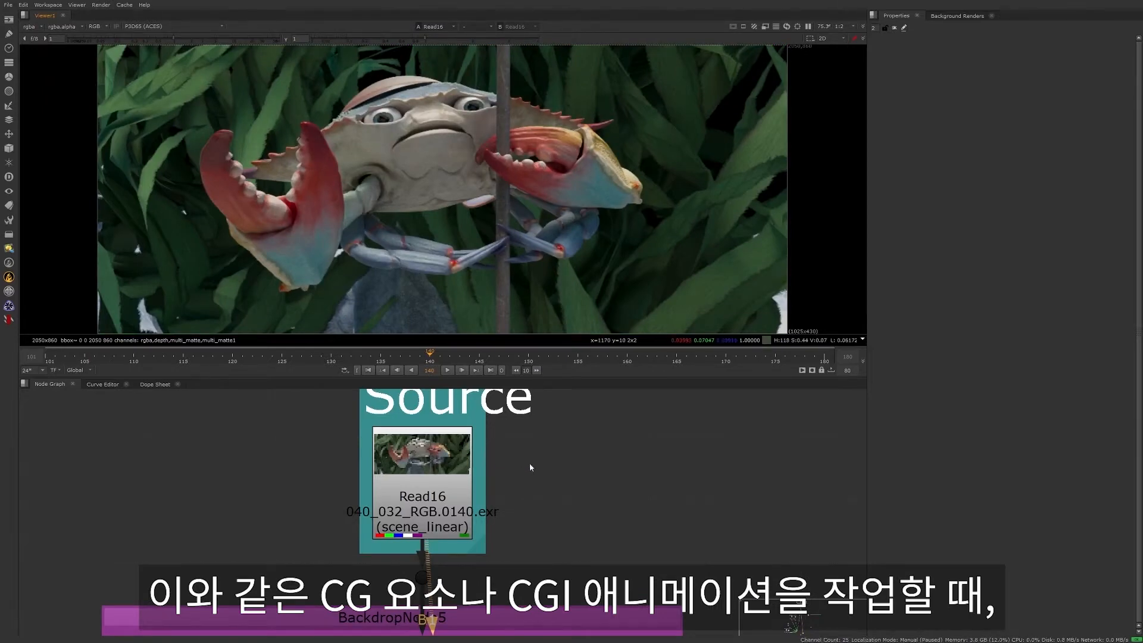
key(a)
key(a)
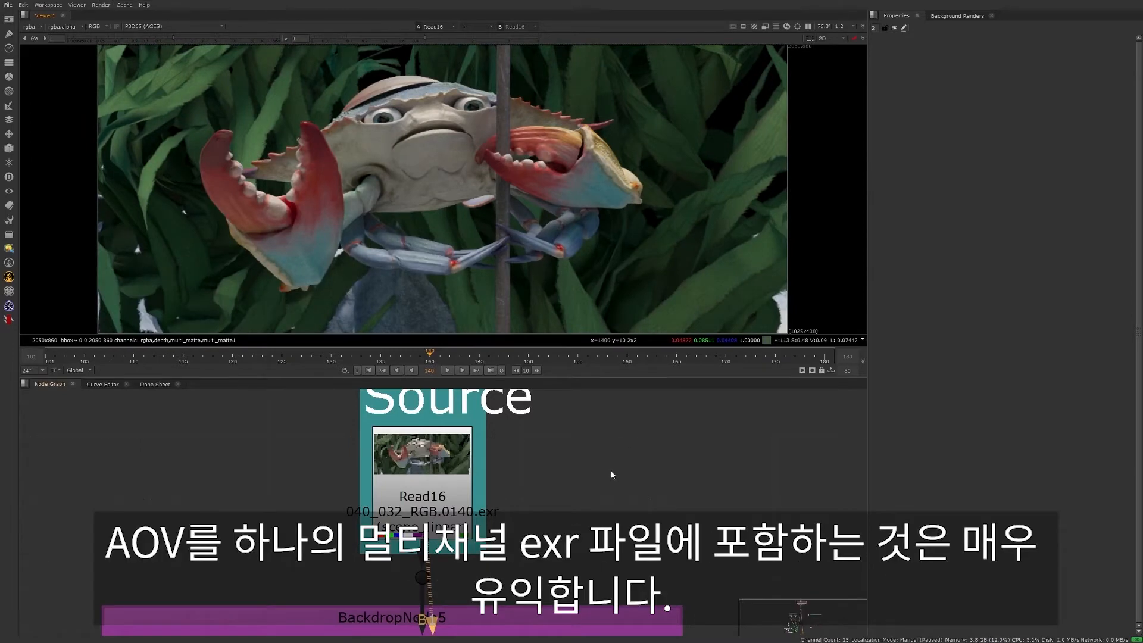
click(431, 509)
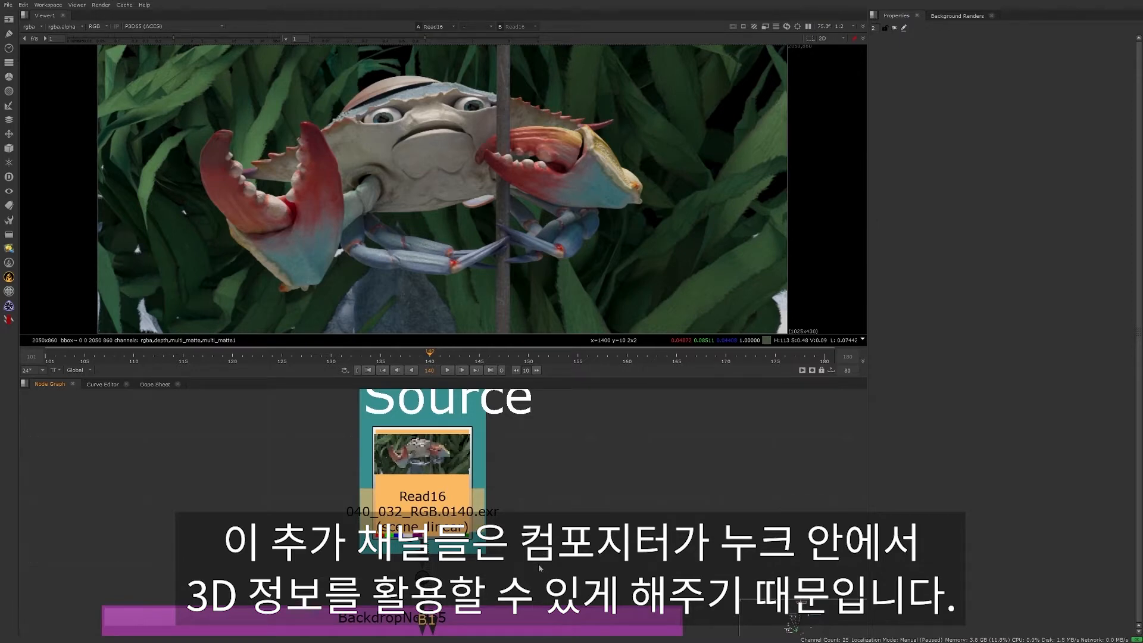
- Open the ChannelMerge1 node's properties in the Crab Alpha backdrop and inspect its A and B channel settings
middle_drag(545, 576, 548, 432)
middle_drag(558, 543, 580, 439)
double_click(464, 467)
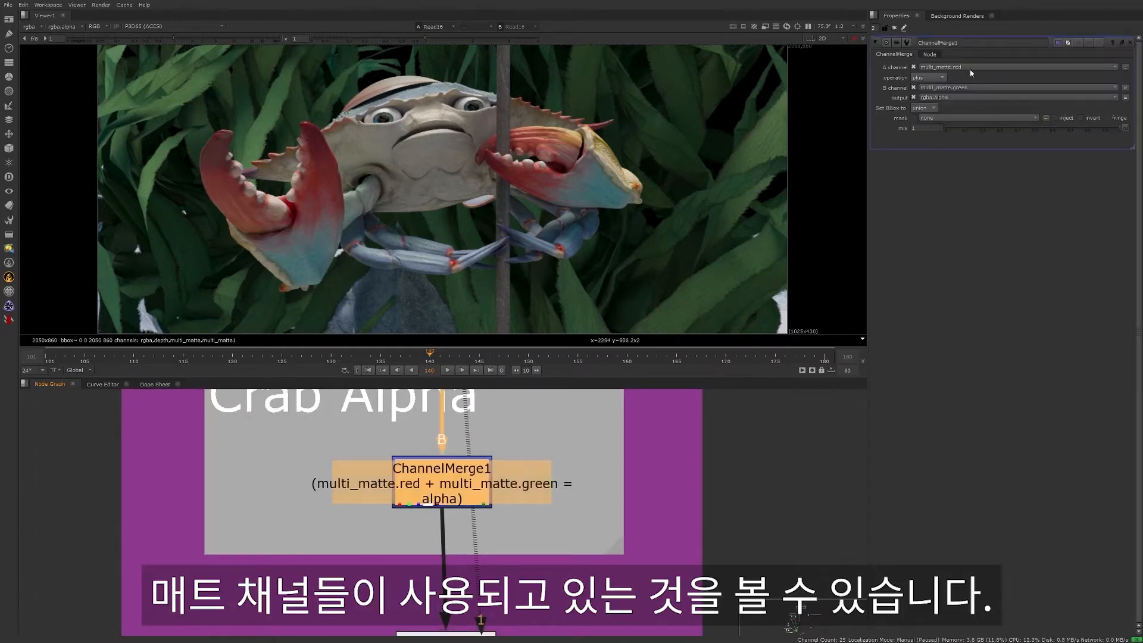
click(970, 69)
click(970, 69)
click(970, 87)
click(970, 88)
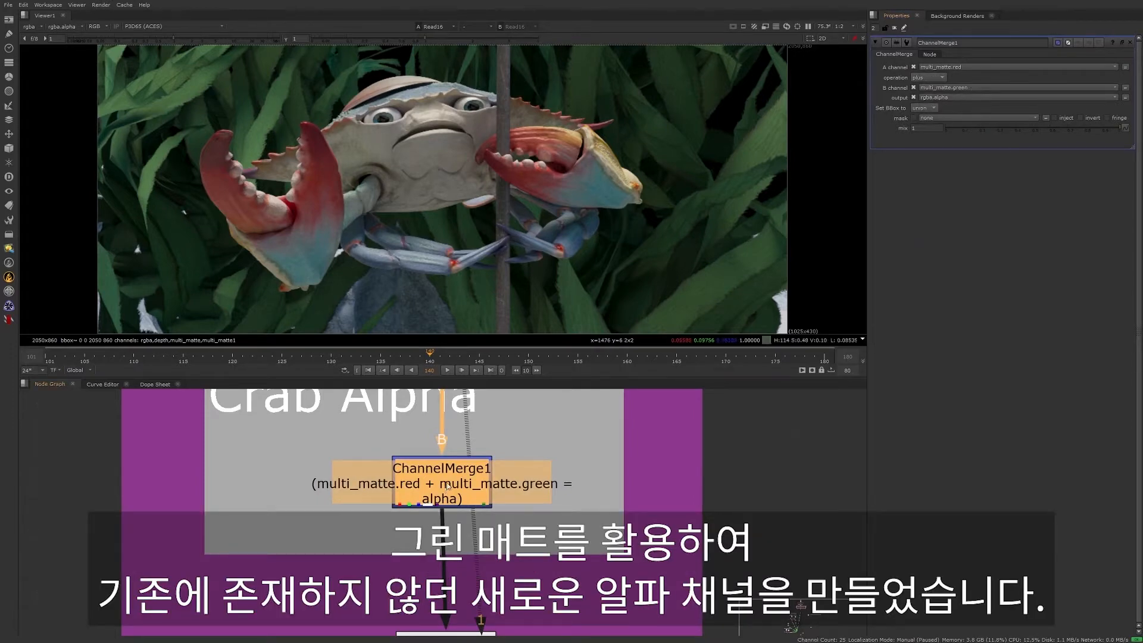
- View the alpha channel output by ChannelMerge1, and return the viewer to colour
key(1)
key(a)
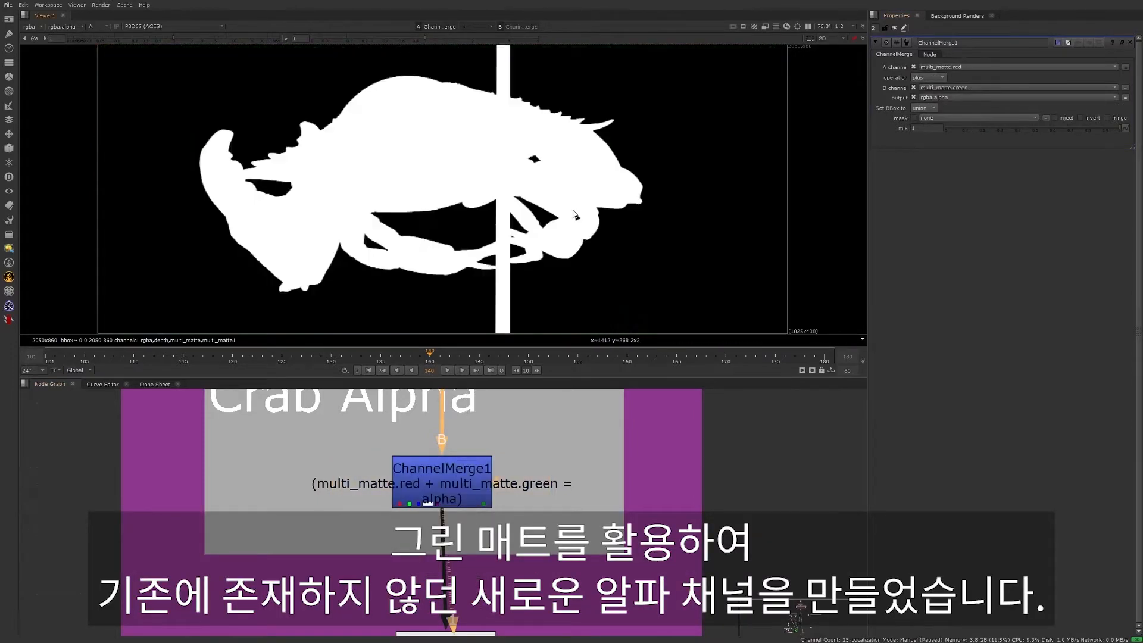
key(a)
- Display the Inpaint1 node's result in the viewer and check its alpha channel
mouse_move(600, 546)
middle_down()
mouse_move(623, 403)
mouse_move(598, 478)
middle_up()
click(452, 550)
key(1)
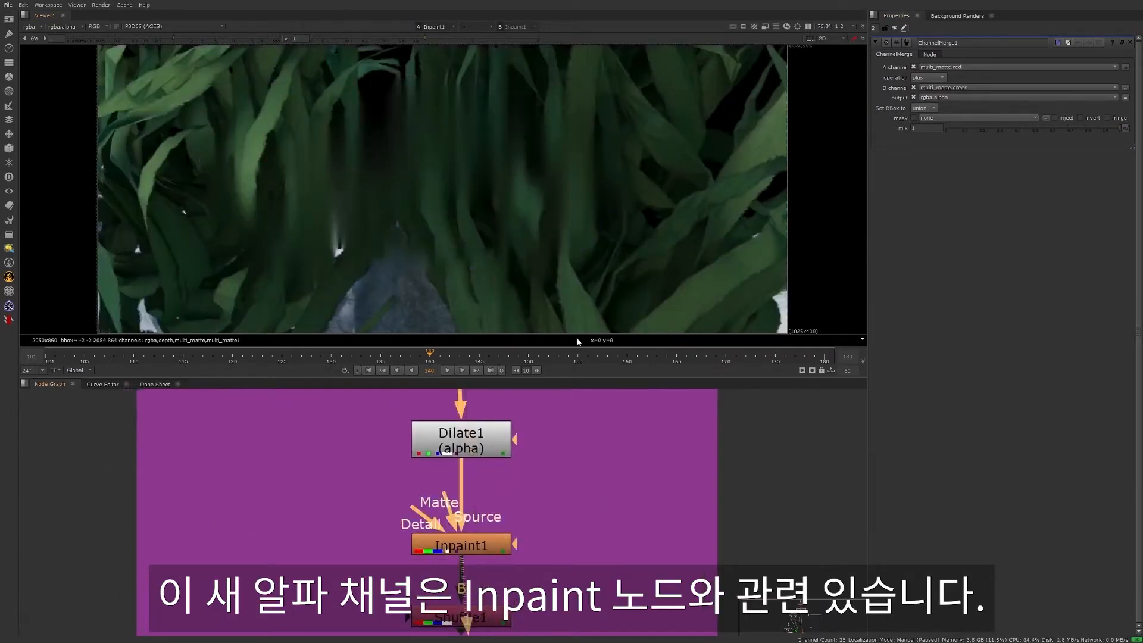
key(a)
key(a)
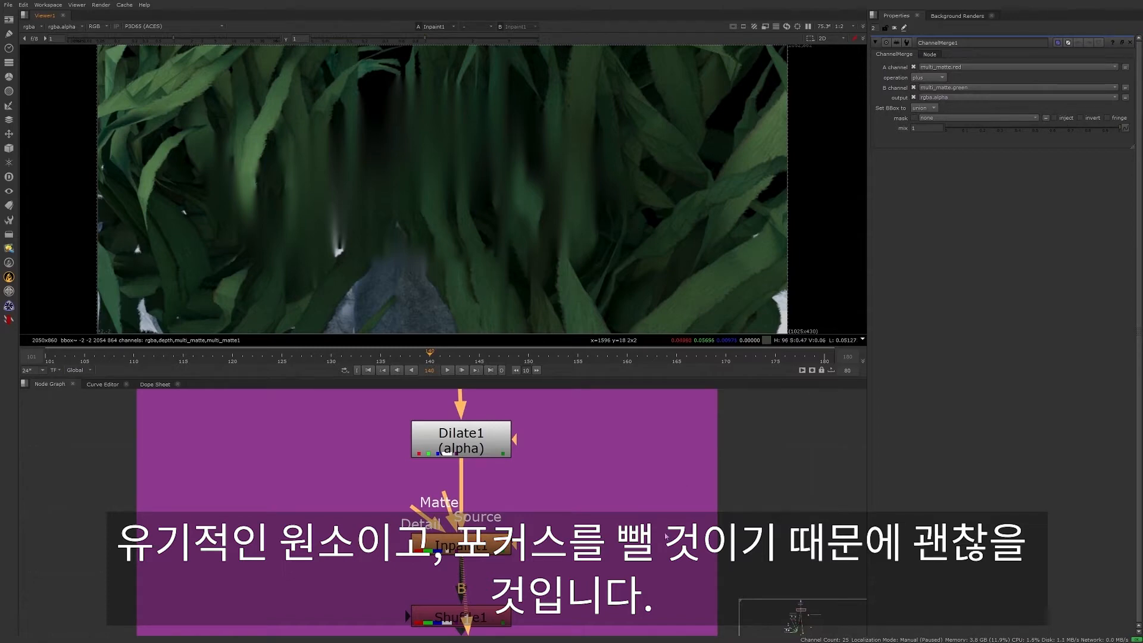
- Open Card1's properties in the BG Plate backdrop and view the textured card in 3D space from an angle
key(f)
scroll(420, 454, up, 6)
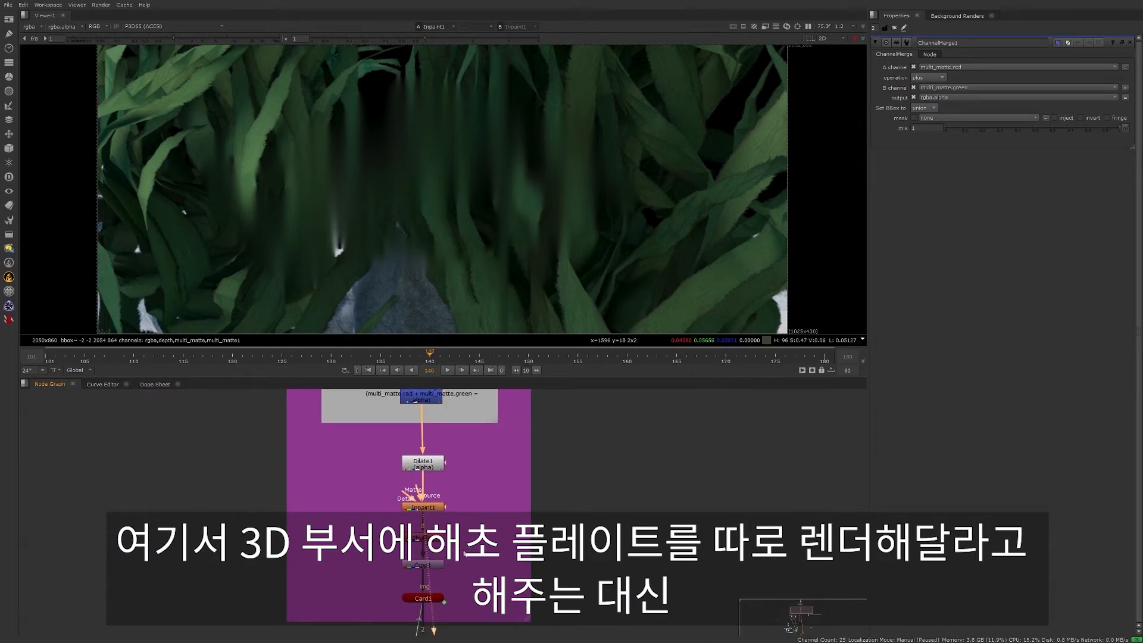
scroll(464, 553, up, 2)
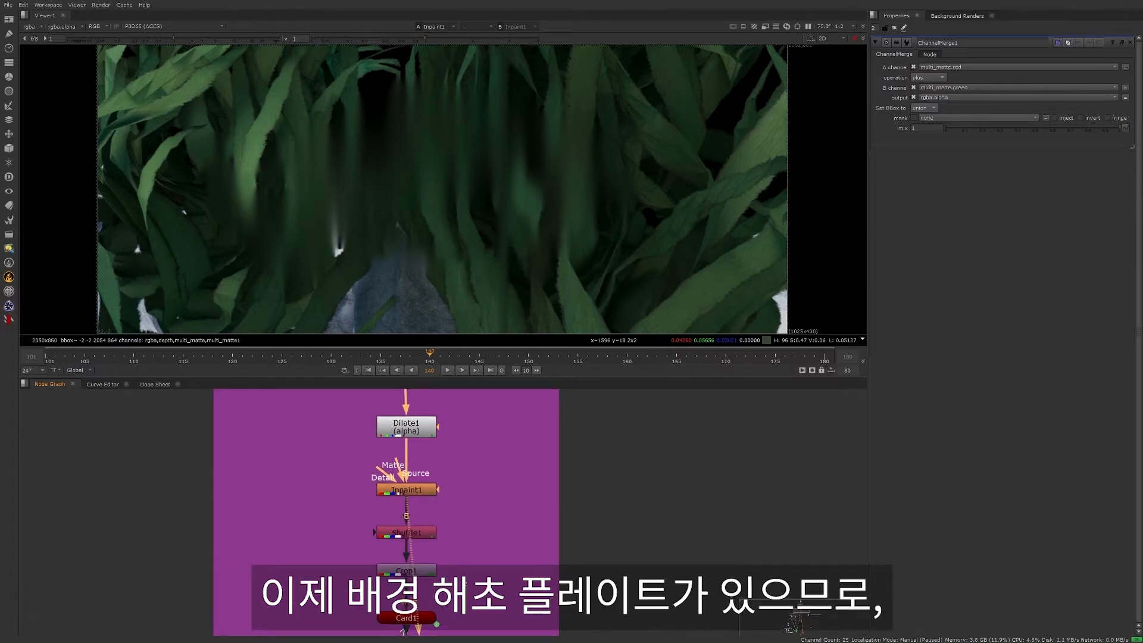
middle_drag(446, 563, 506, 505)
click(500, 544)
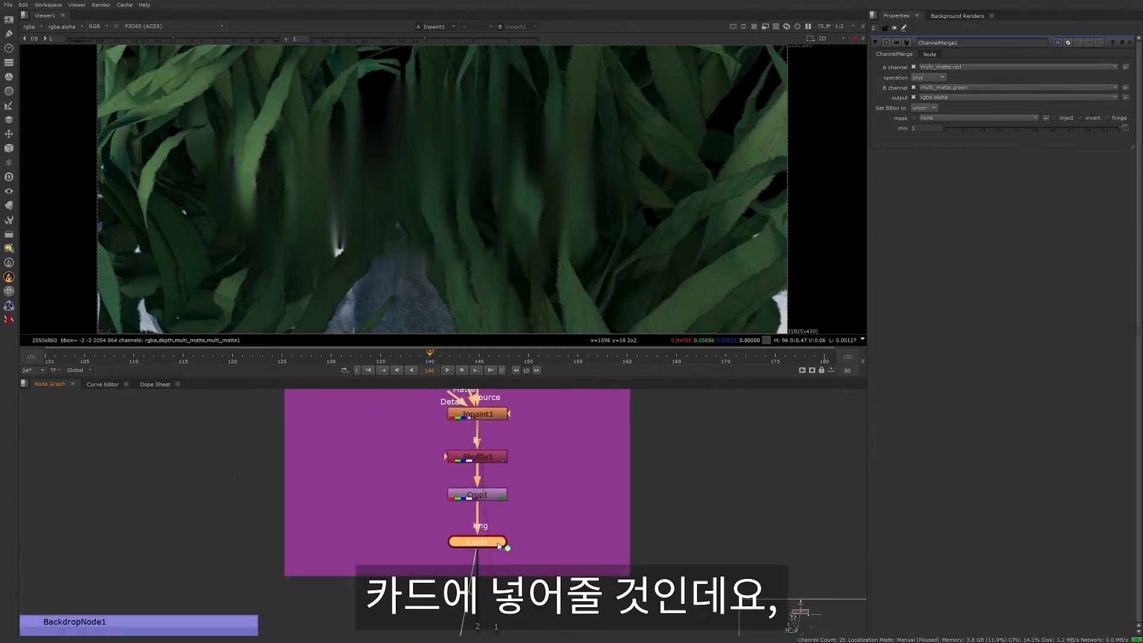
double_click(499, 544)
key(1)
click(670, 132)
ctrl+drag(678, 241, 526, 237)
scroll(570, 251, down, 5)
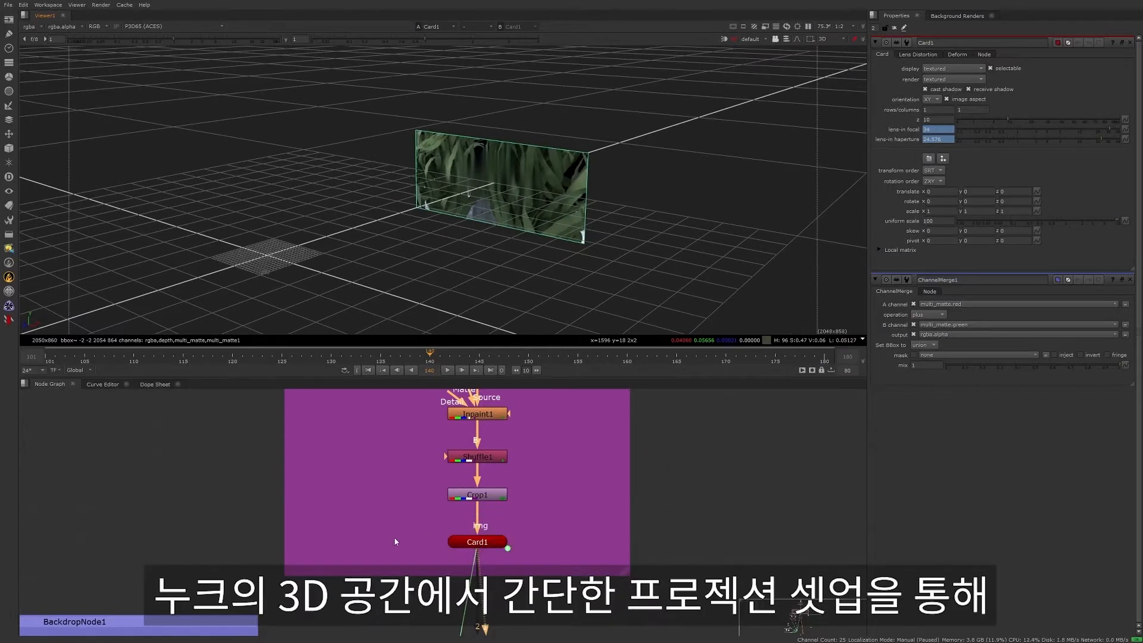
- Open the properties of the FG and BG sea grass cards, Card4 and Card6, to show them in the 3D view
scroll(394, 537, down, 1)
middle_drag(394, 538, 509, 422)
scroll(423, 575, down, 2)
middle_drag(423, 576, 495, 427)
click(353, 609)
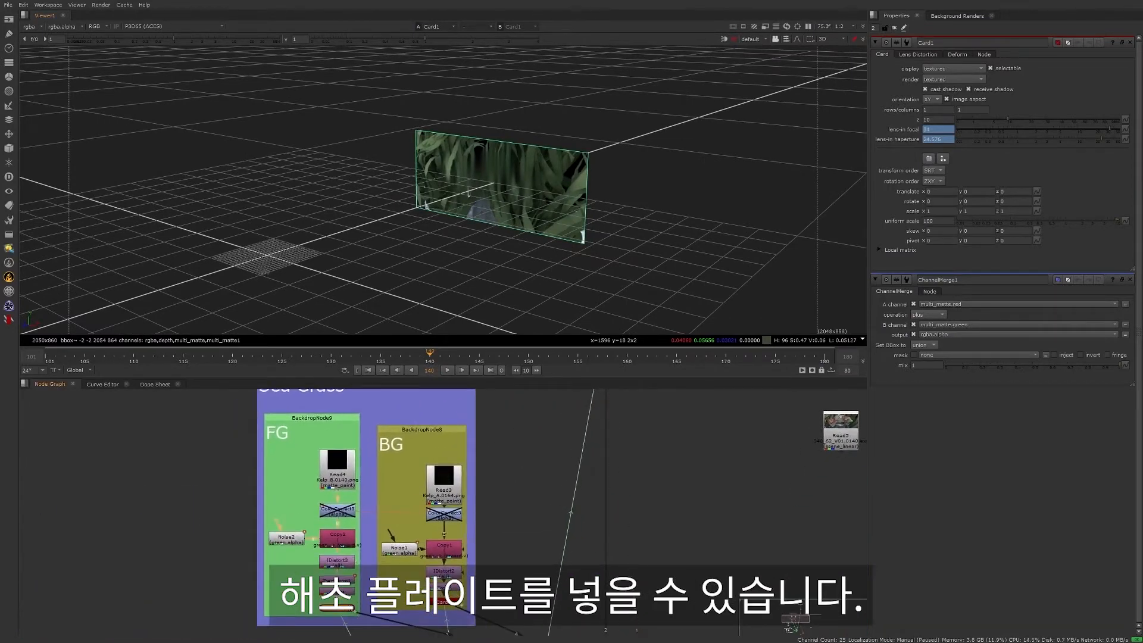
double_click(352, 609)
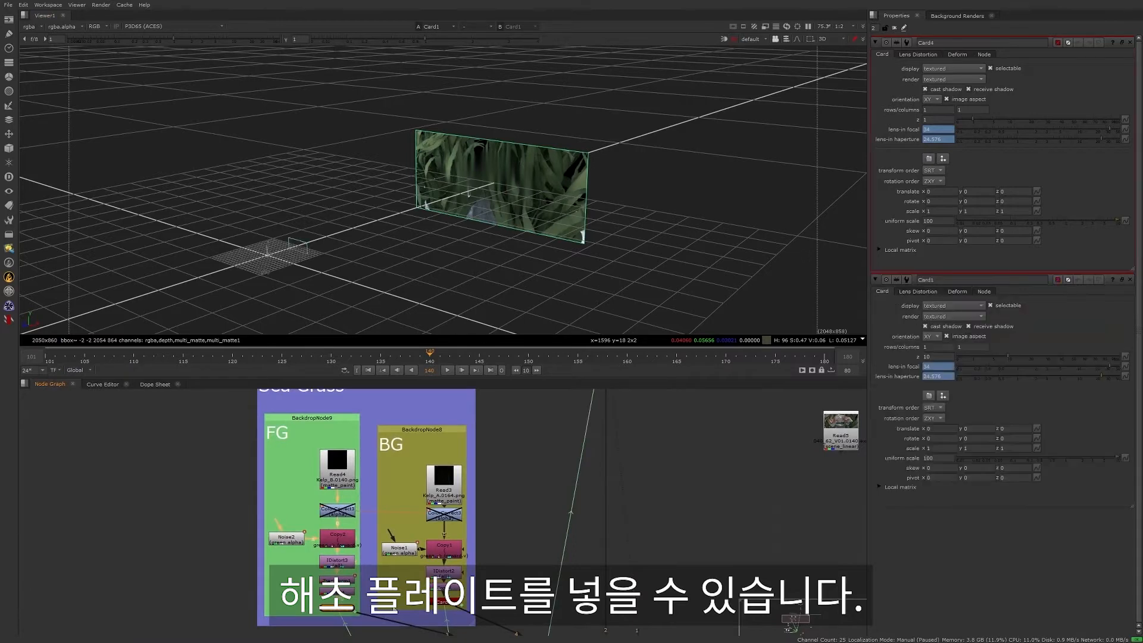
double_click(443, 601)
scroll(391, 573, up, 3)
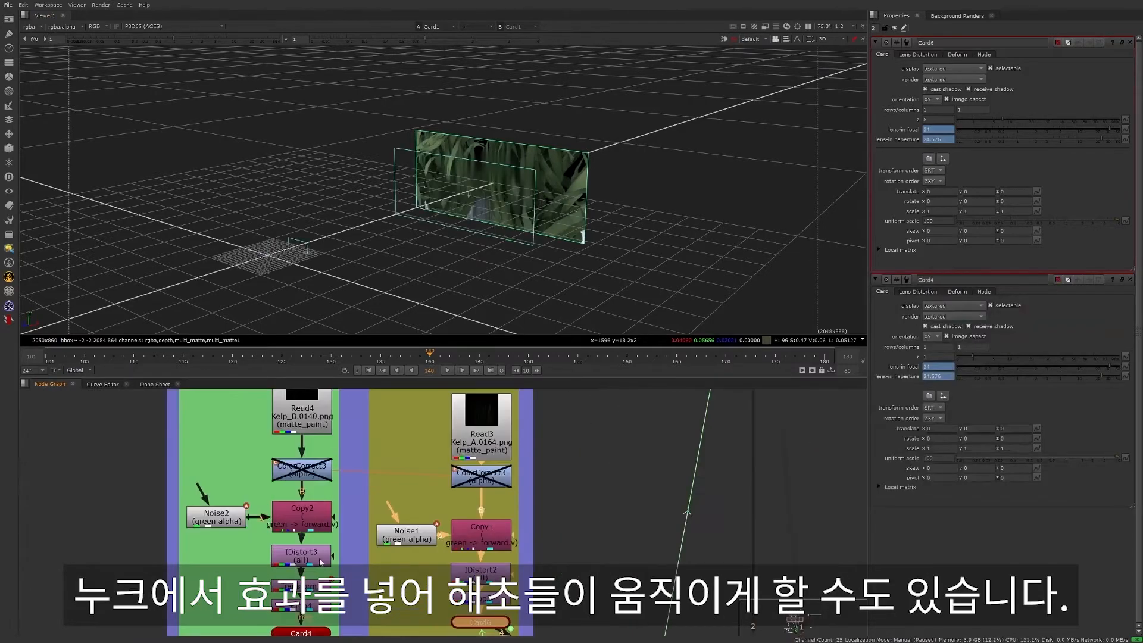
- View the cropped FG kelp image feeding Card4 and the cropped BG kelp image feeding Card6
click(309, 610)
key(1)
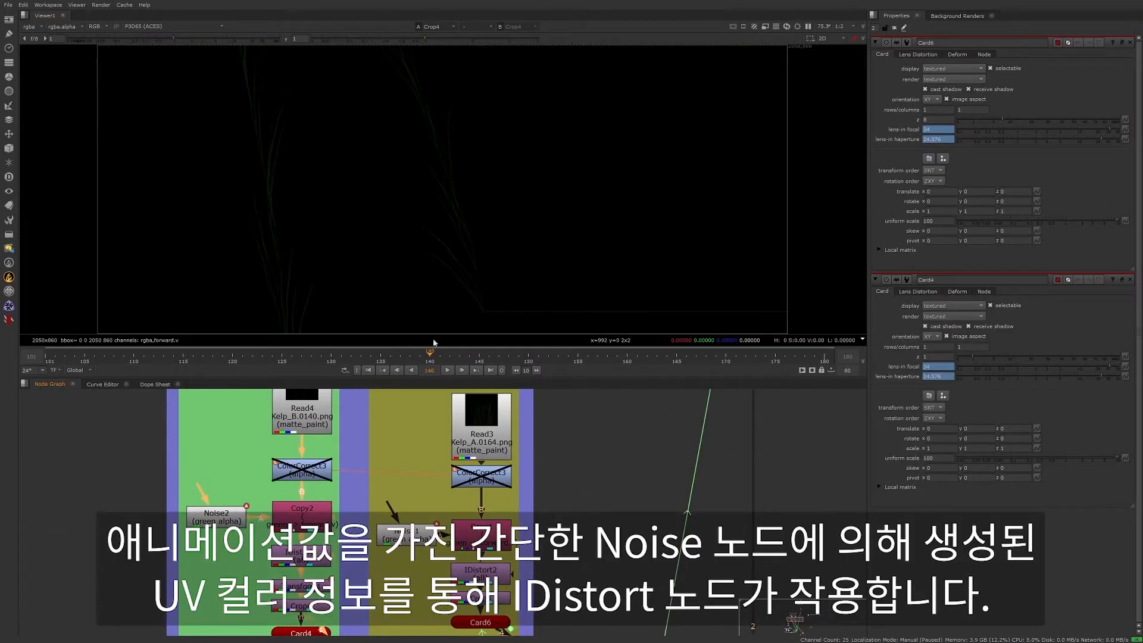
click(483, 598)
key(1)
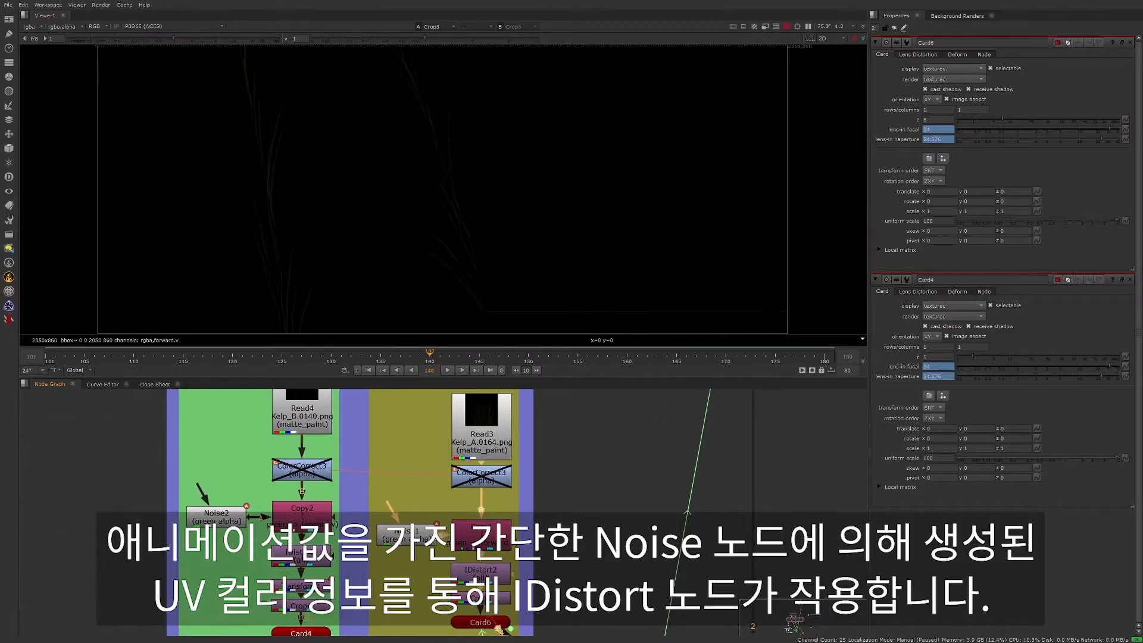
- Display the BG sea grass Noise1 node in the viewer, play its animation, and stop playback
click(478, 566)
click(395, 535)
key(1)
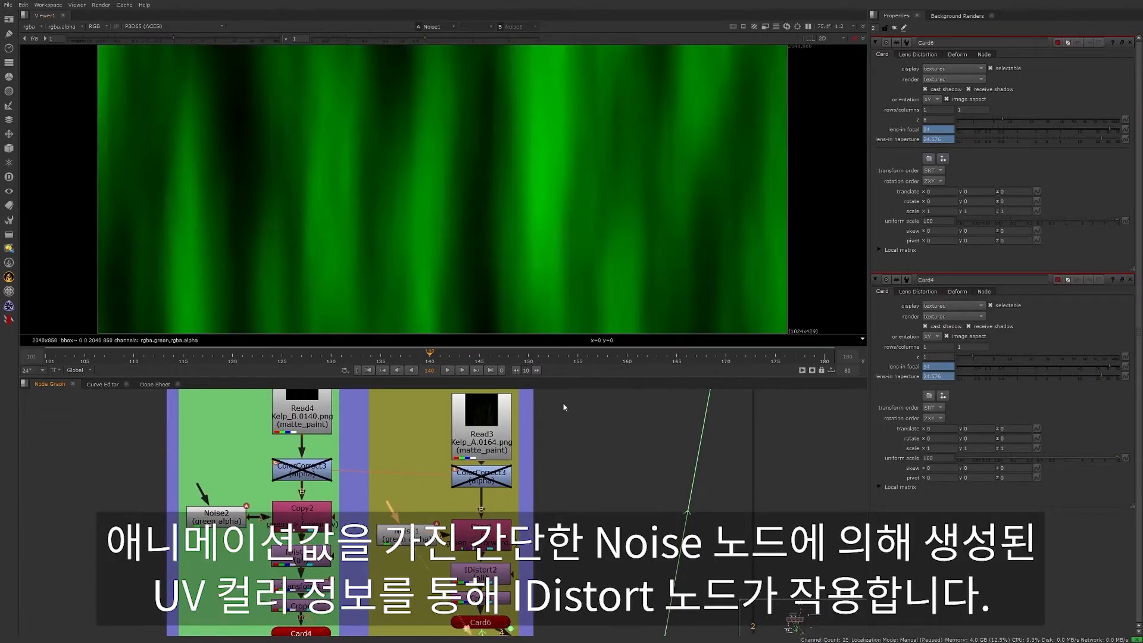
click(449, 370)
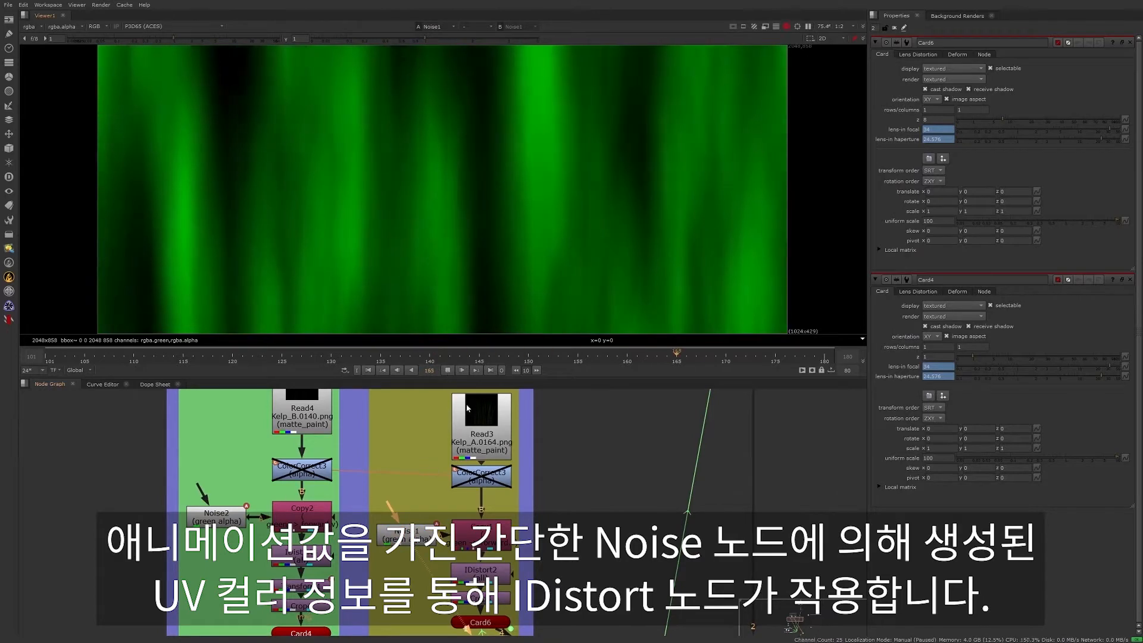
click(450, 371)
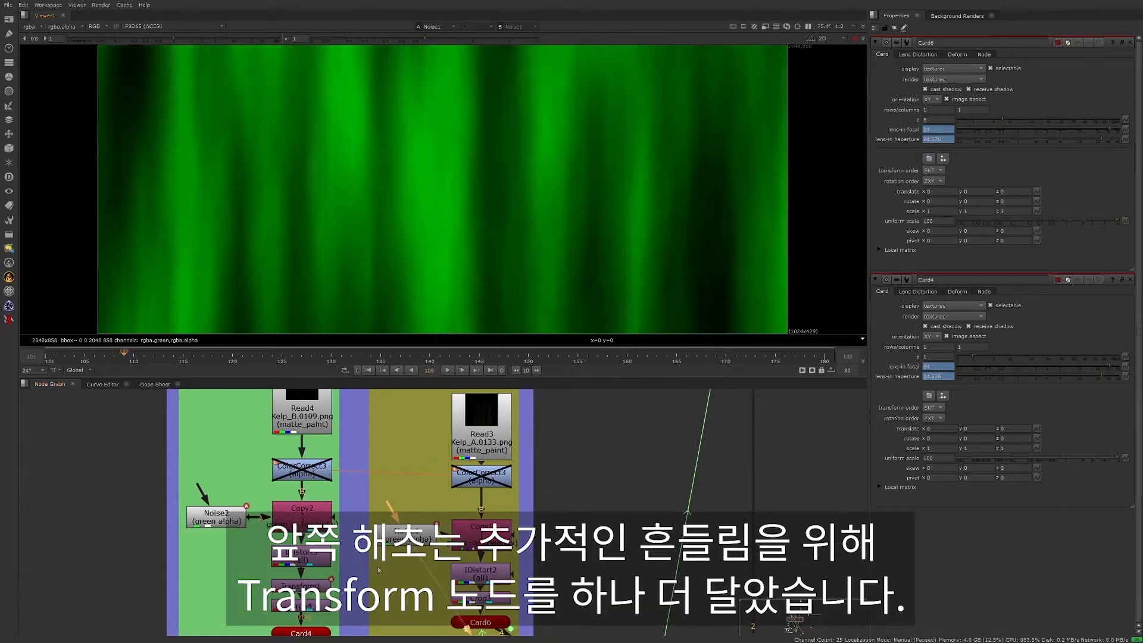
- Select Transform1 in the FG sea grass branch, and display the BG branch's Crop3 in the viewer and play it
click(300, 586)
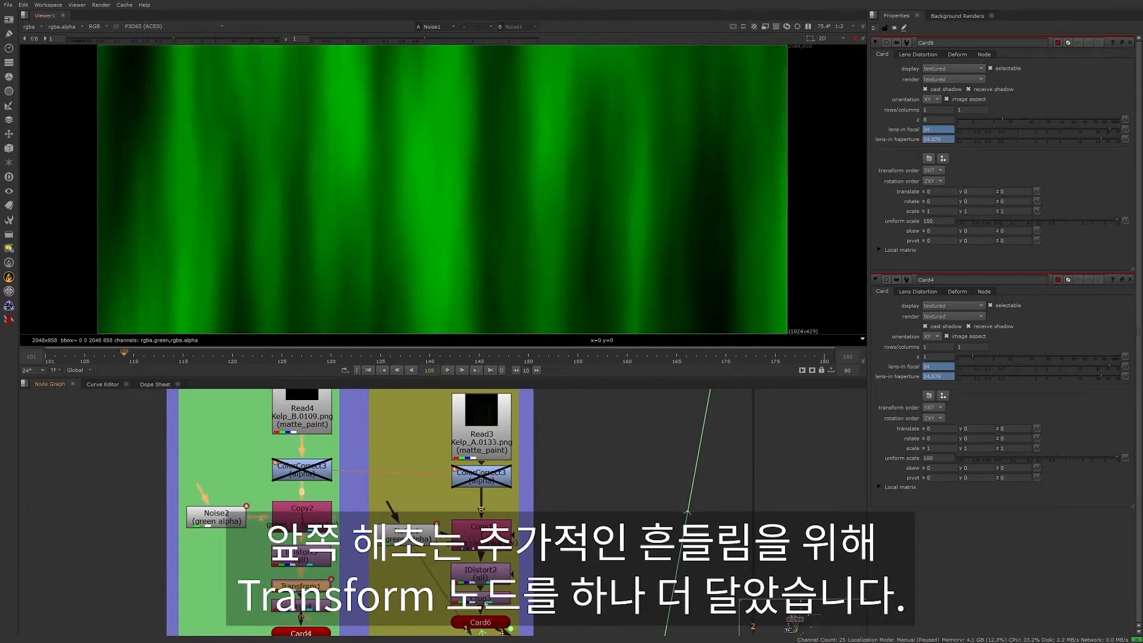
click(481, 598)
key(1)
click(448, 370)
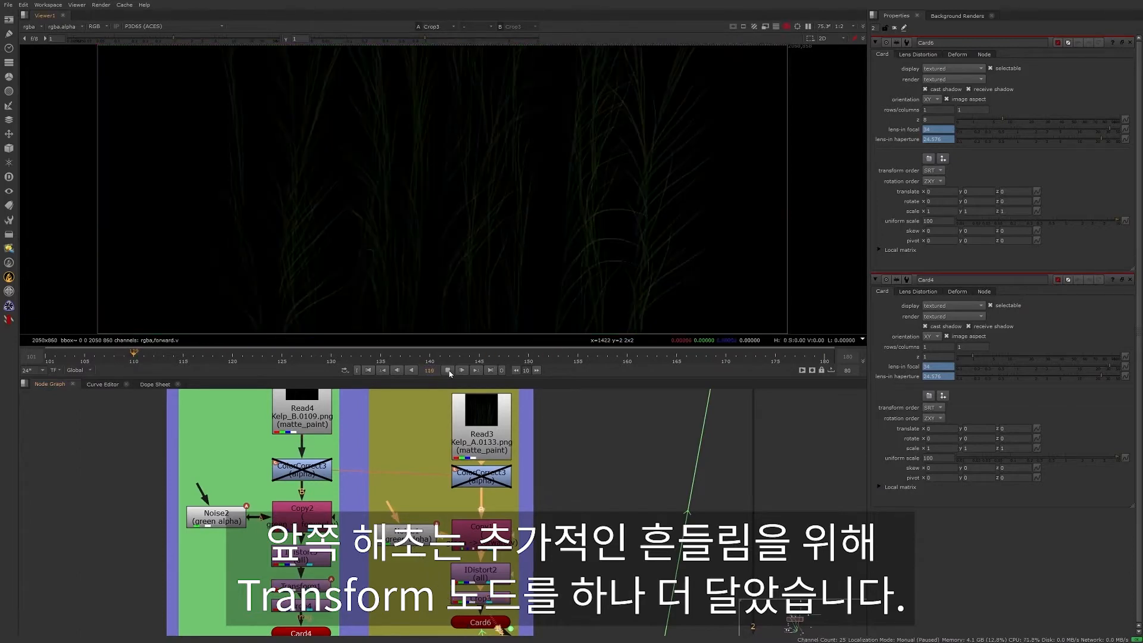
- View the Crab backdrop's FG render and its Premult1 result during playback, and stop playback
middle_drag(555, 526, 557, 499)
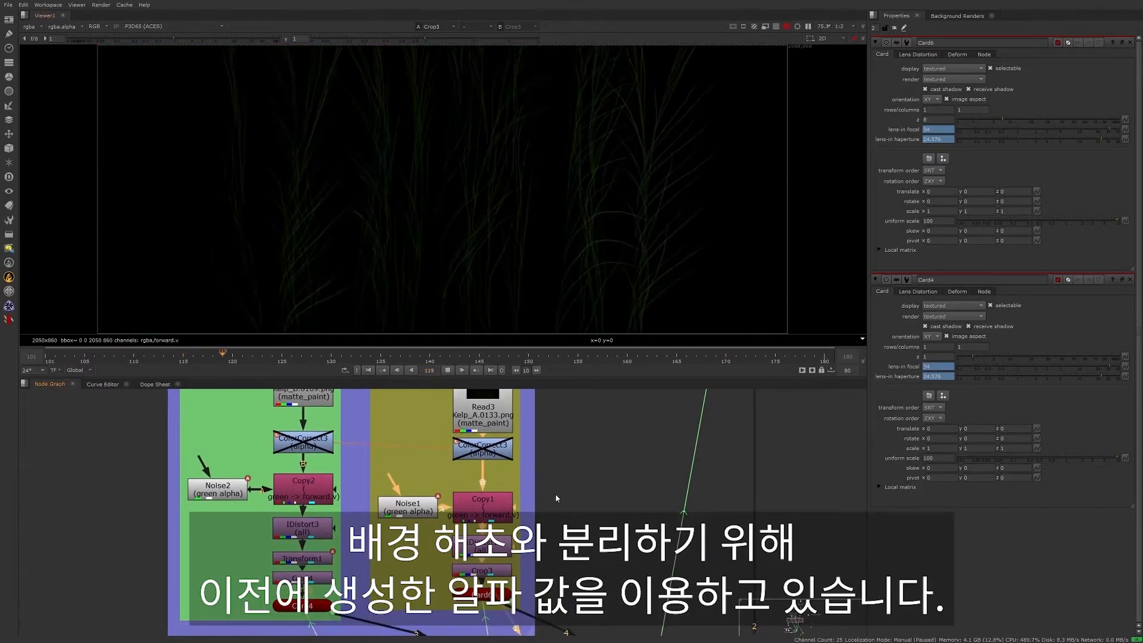
middle_drag(575, 583, 590, 402)
middle_drag(293, 546, 407, 431)
click(241, 466)
key(1)
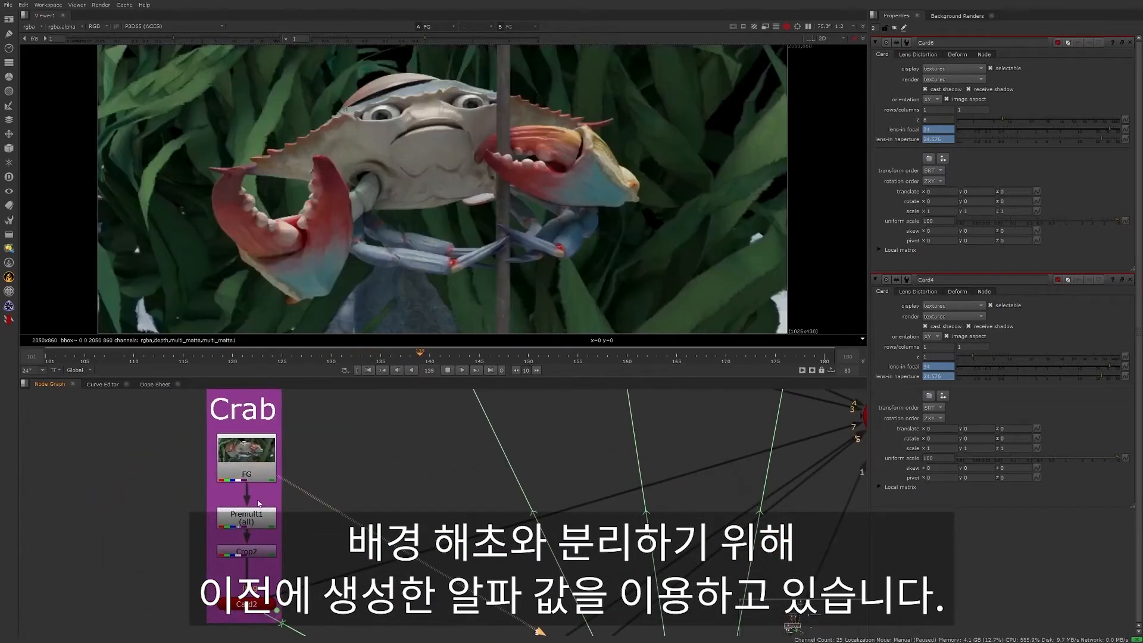
click(246, 516)
key(1)
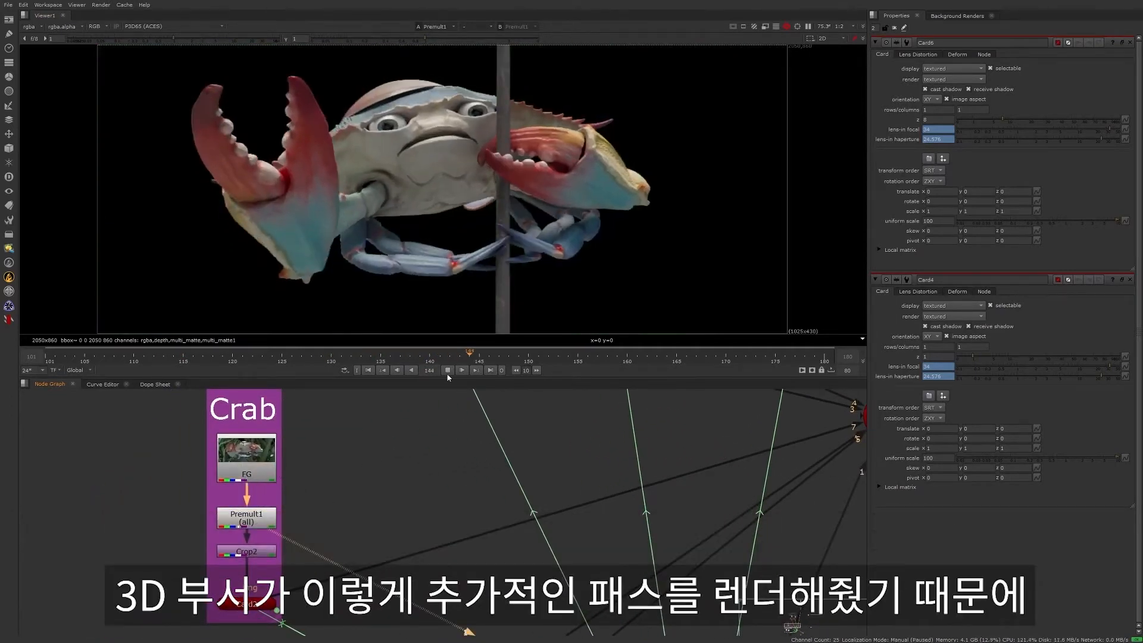
click(447, 370)
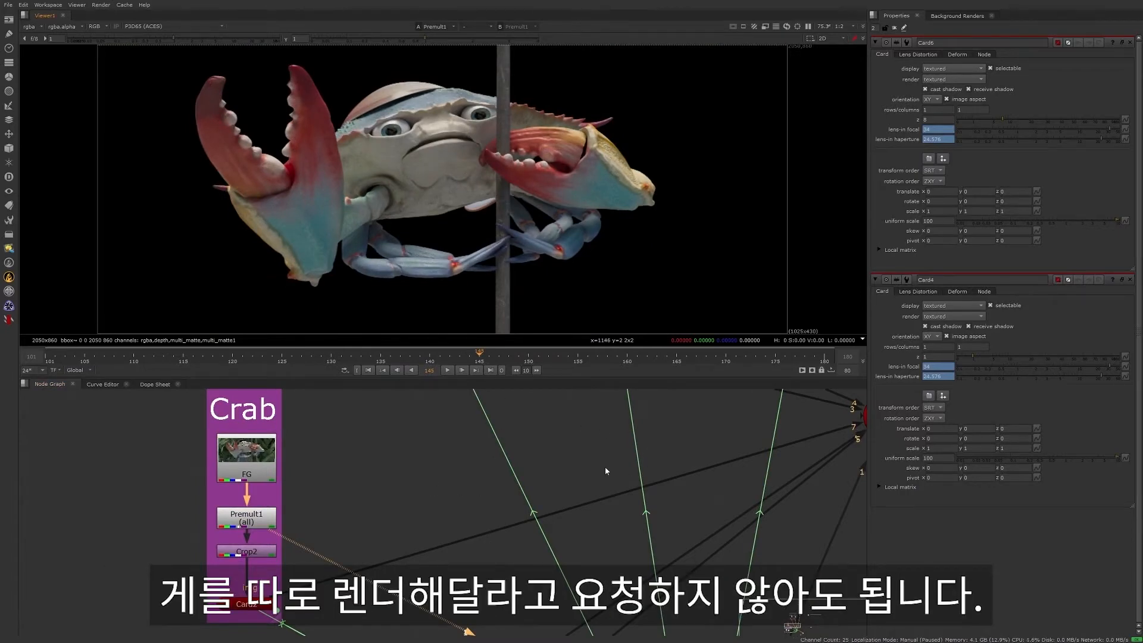
- Play the Bubbles backdrop's Read2, Crop5 and Crop6 outputs in the viewer, and stop playback
scroll(652, 458, down, 3)
middle_drag(619, 538, 636, 414)
middle_drag(499, 610, 532, 516)
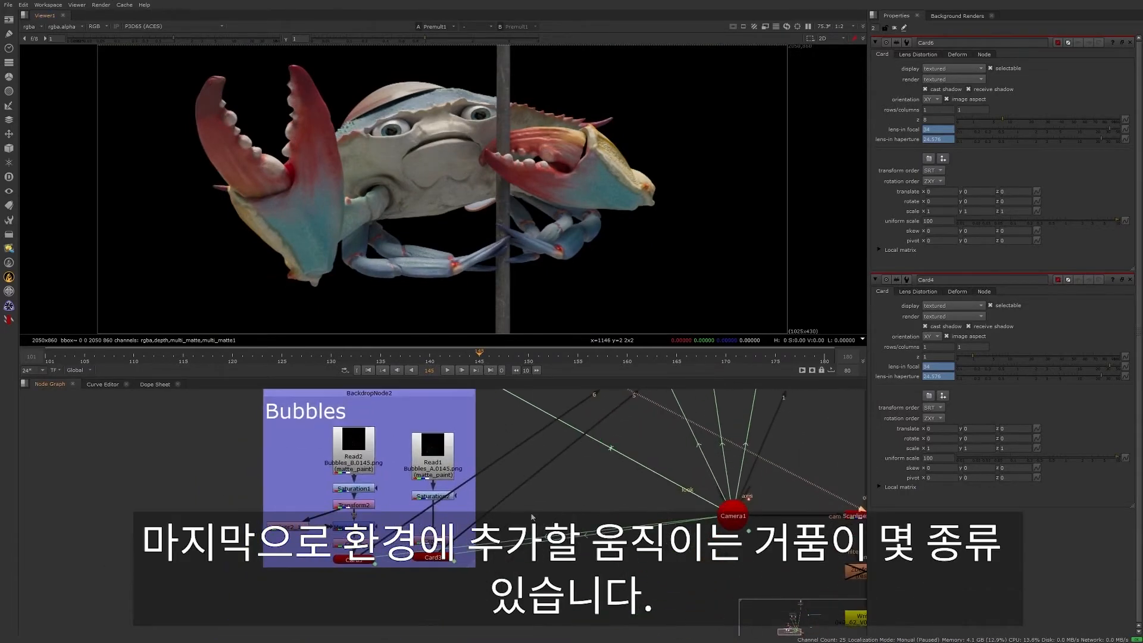
ctrl+shift+click(357, 464)
click(447, 372)
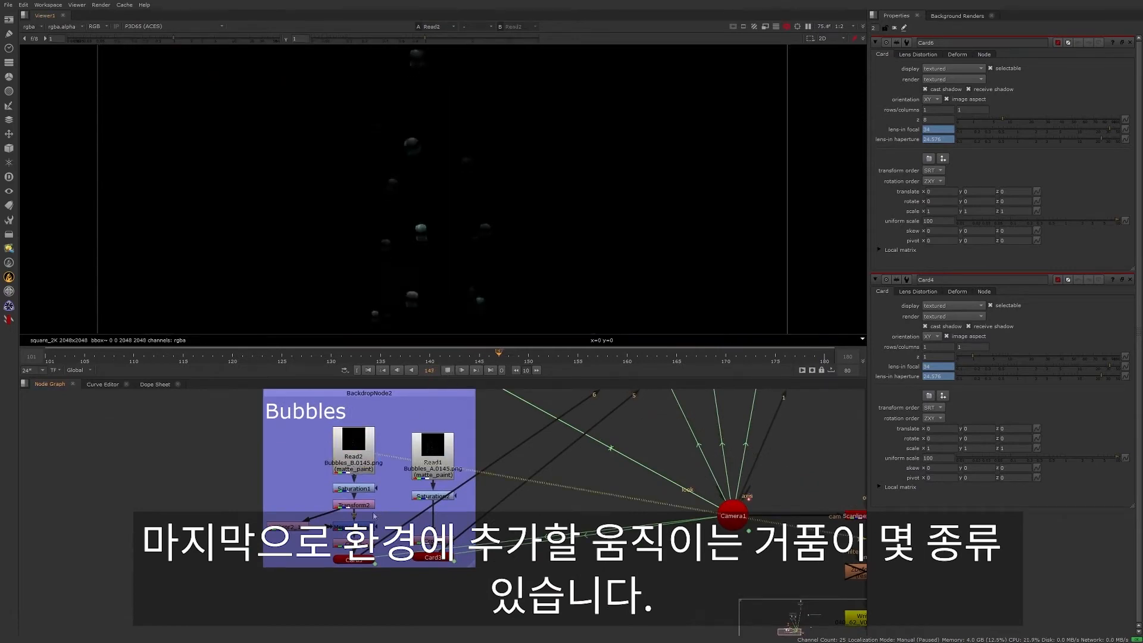
ctrl+shift+click(440, 542)
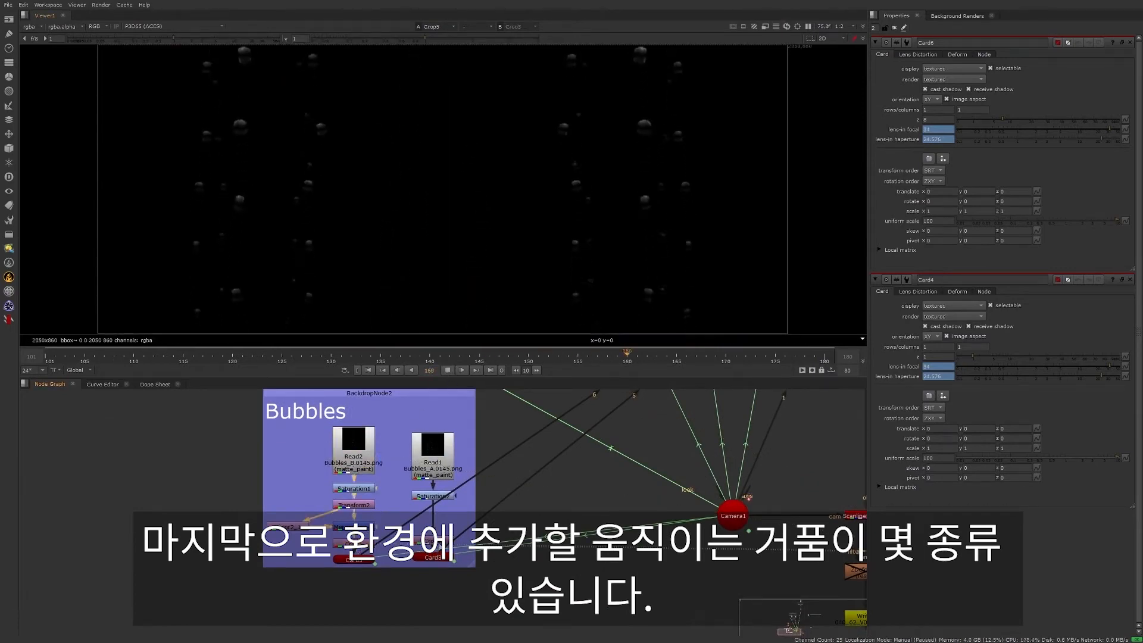
ctrl+shift+click(432, 540)
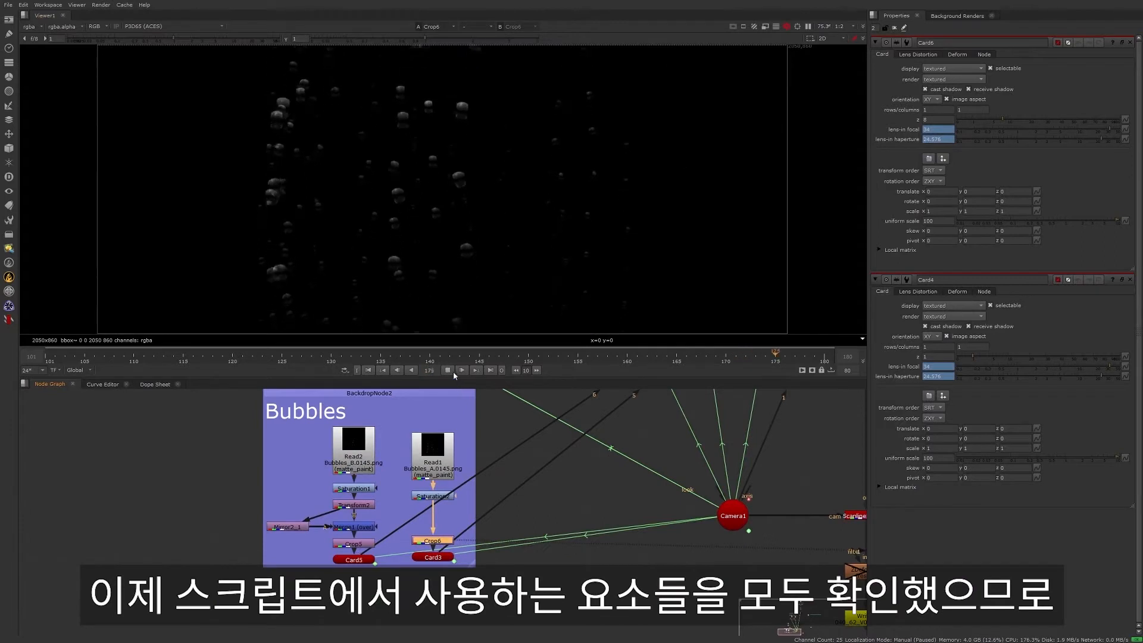
click(448, 370)
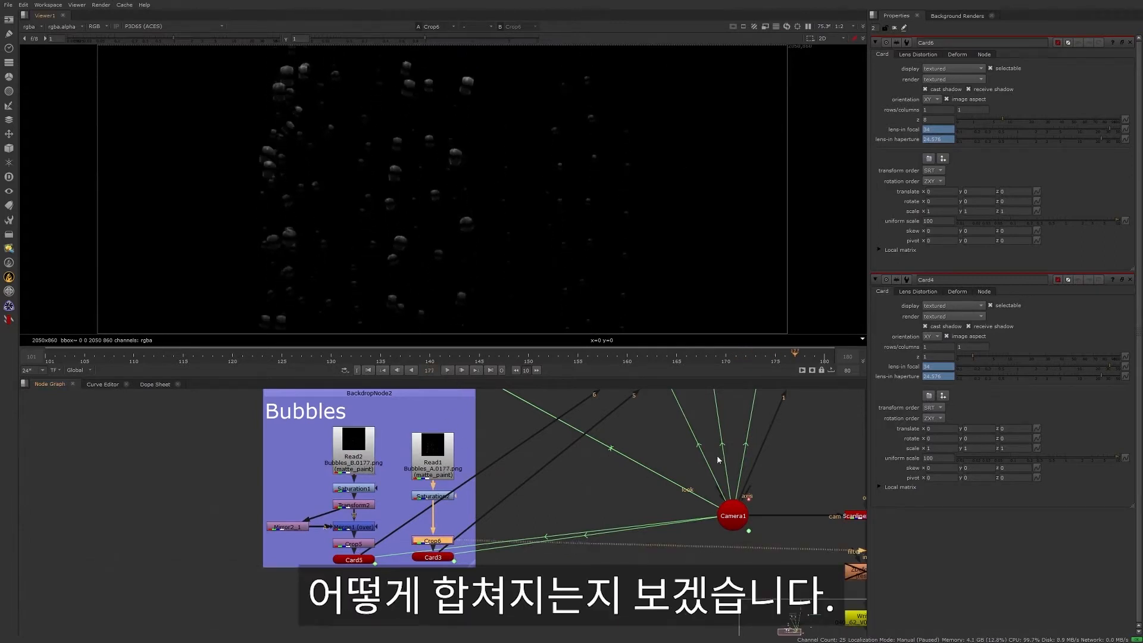
- Display Scene1 in the viewer and examine from several angles how the cards and camera are placed in 3D space
middle_drag(722, 461, 572, 582)
middle_drag(677, 439, 569, 554)
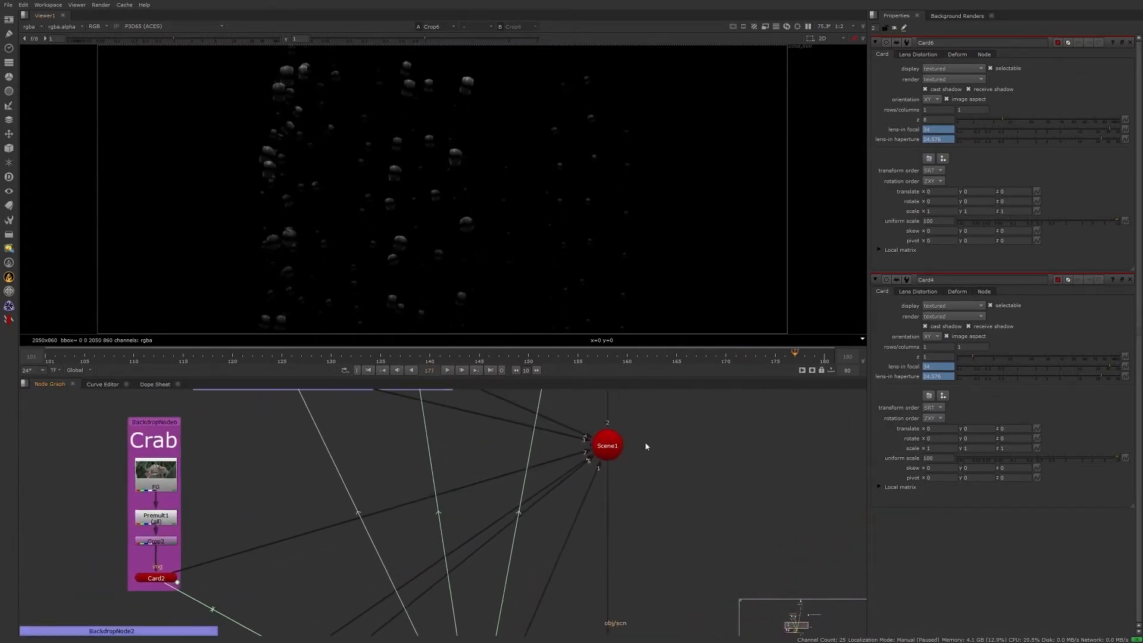
middle_drag(609, 445, 547, 505)
click(547, 506)
key(1)
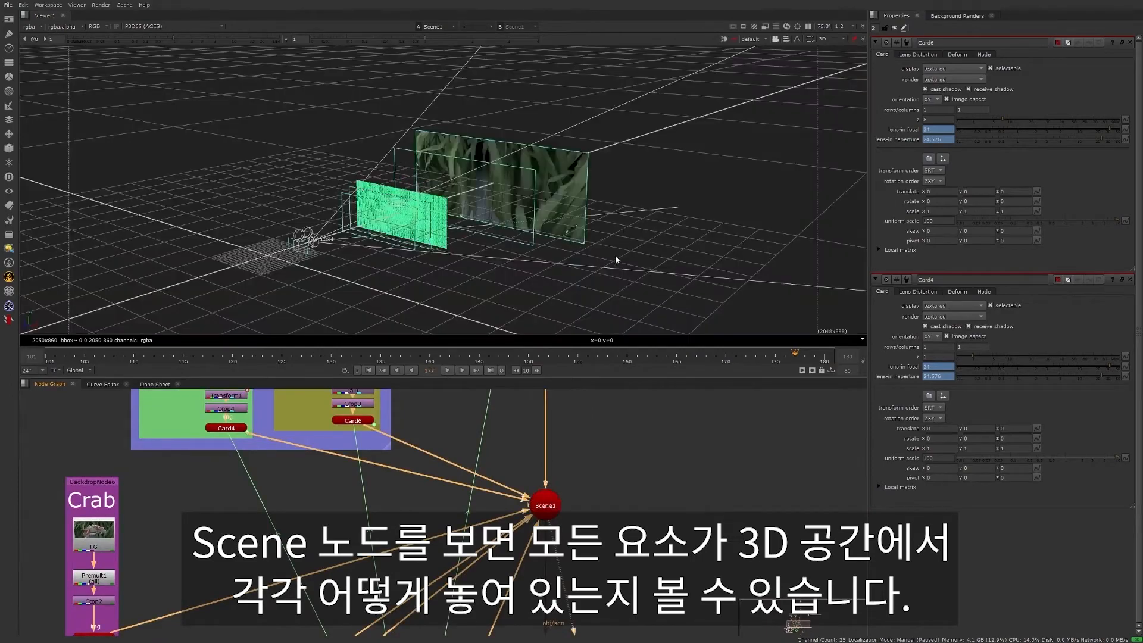
scroll(485, 284, up, 6)
ctrl+drag(527, 315, 531, 294)
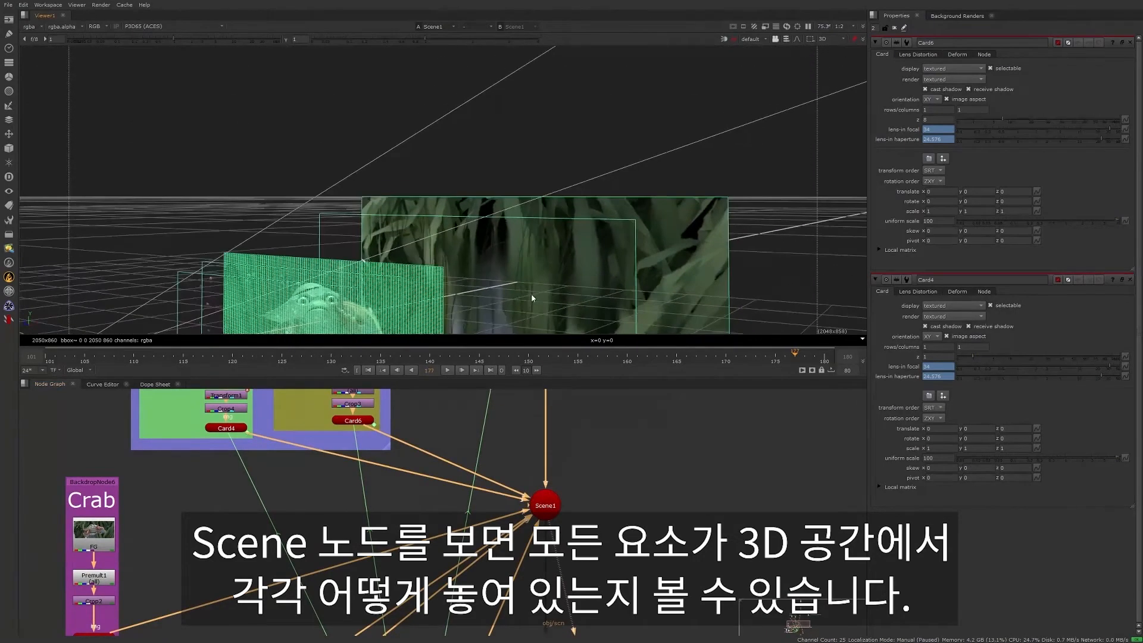
middle_drag(531, 294, 666, 129)
ctrl+drag(572, 179, 610, 193)
click(641, 192)
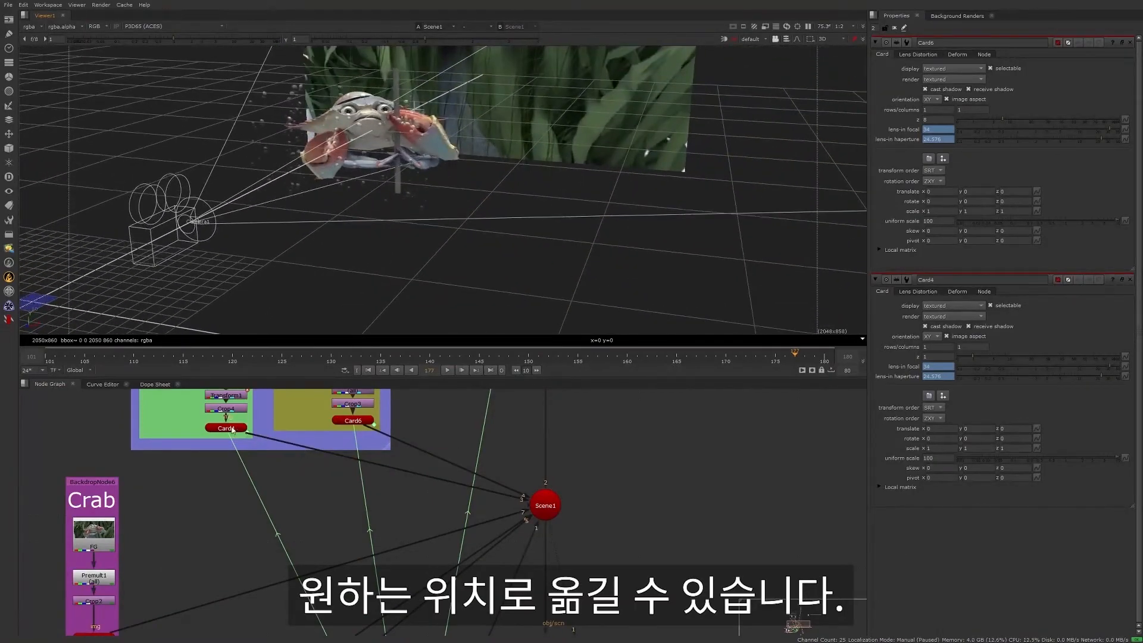
- Try pushing the bubbles card, Card3, back along z behind the crab, and undo the move
click(353, 420)
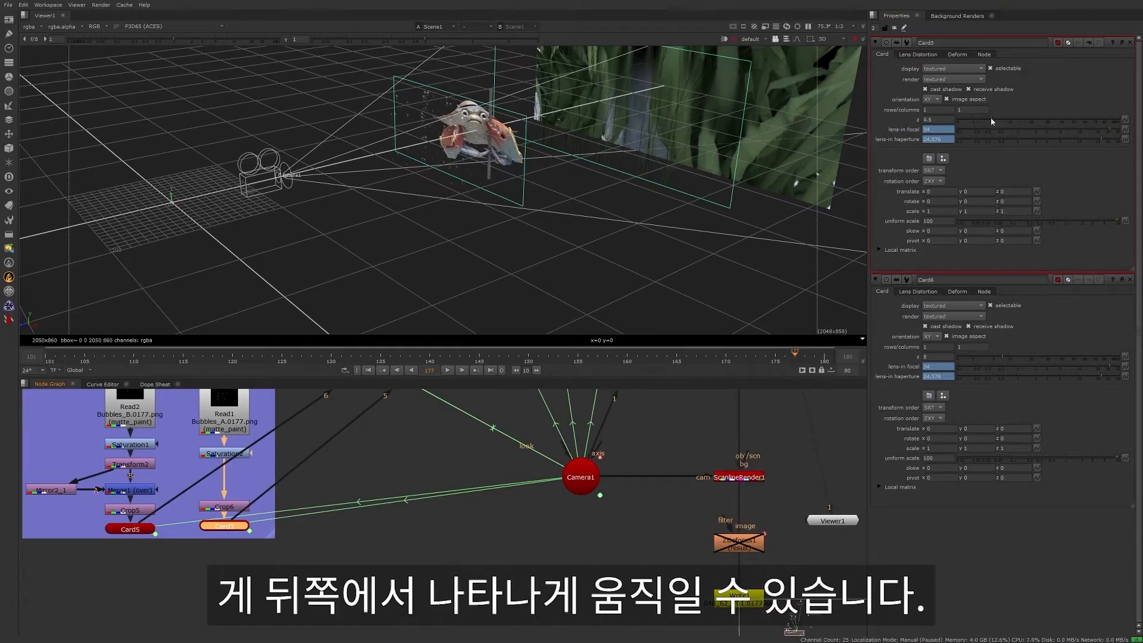
mouse_move(992, 120)
mouse_down()
mouse_move(1004, 118)
mouse_move(991, 130)
mouse_up()
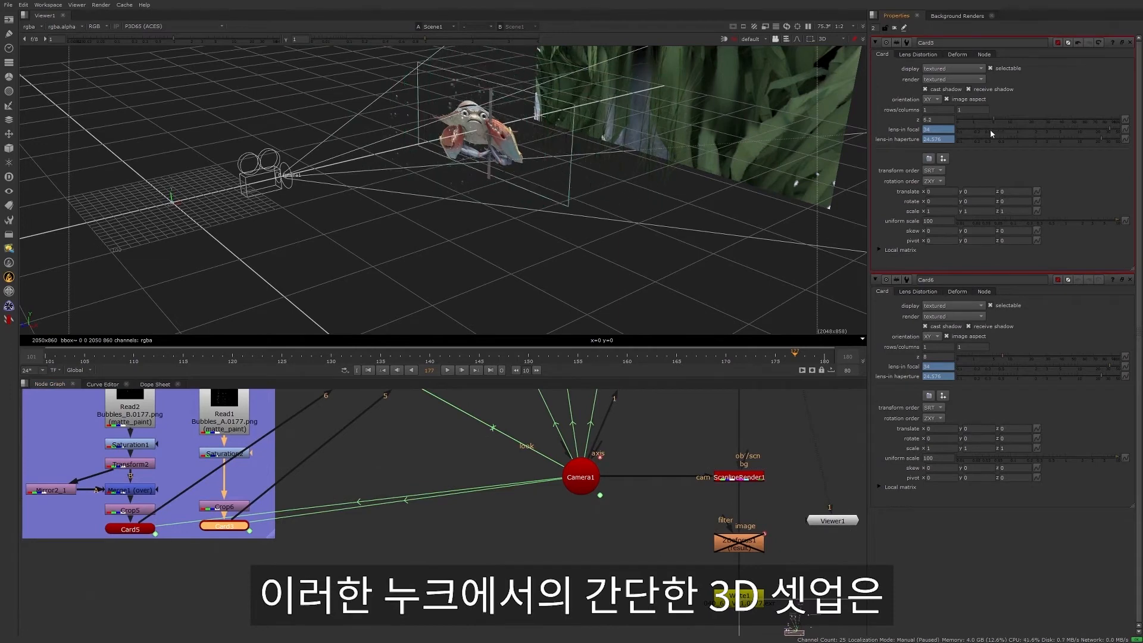
key(ctrl+z)
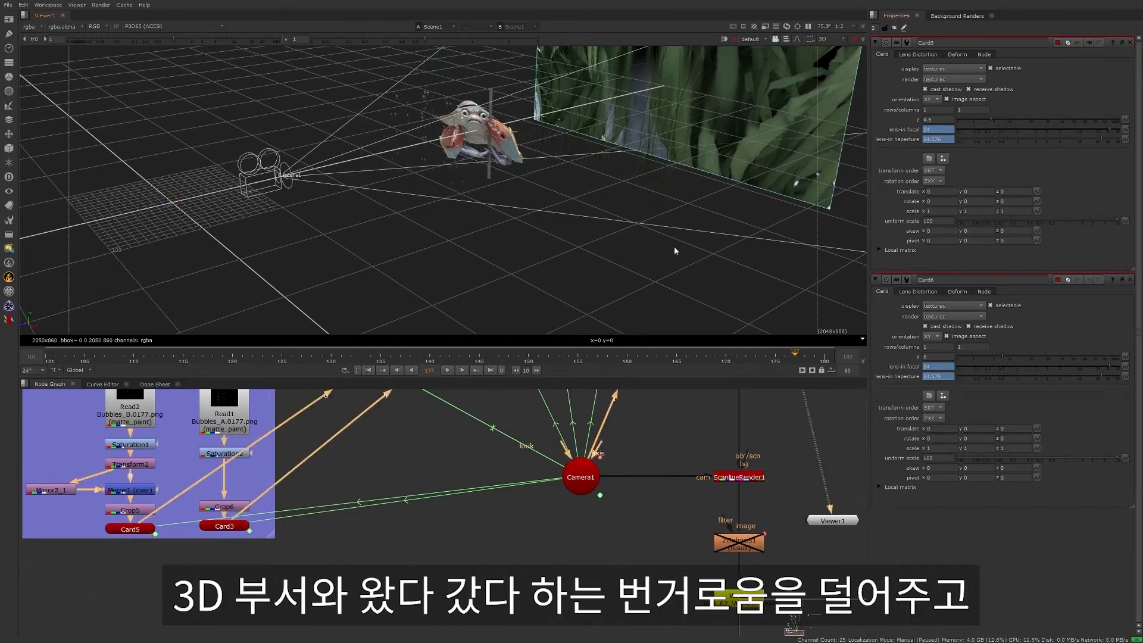
- Clear the selection, view the 3D scene from a more frontal angle, and jump to the 040_62_V01 Shot Notes backdrop in the node graph
click(589, 287)
ctrl+drag(582, 279, 546, 308)
ctrl+drag(546, 269, 591, 294)
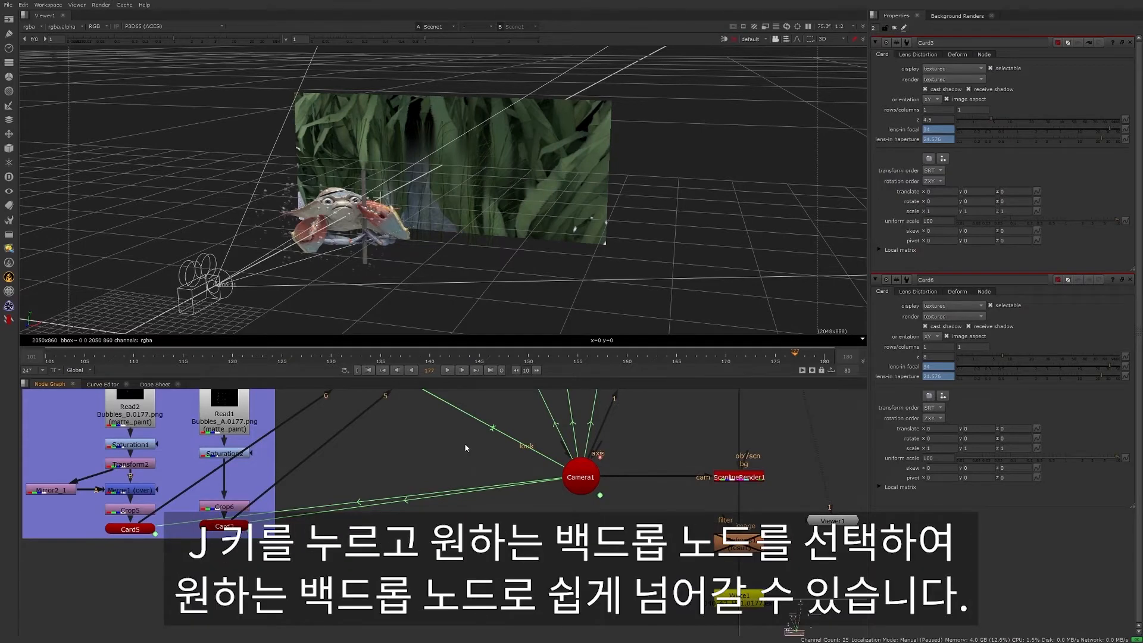
key(j)
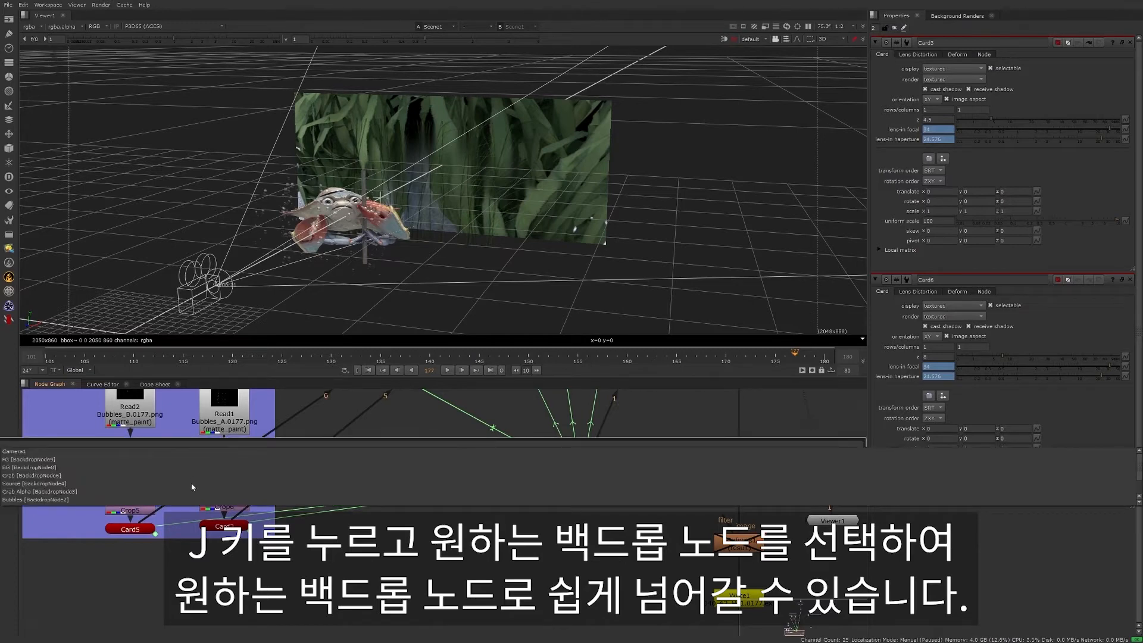
scroll(191, 471, down, 1)
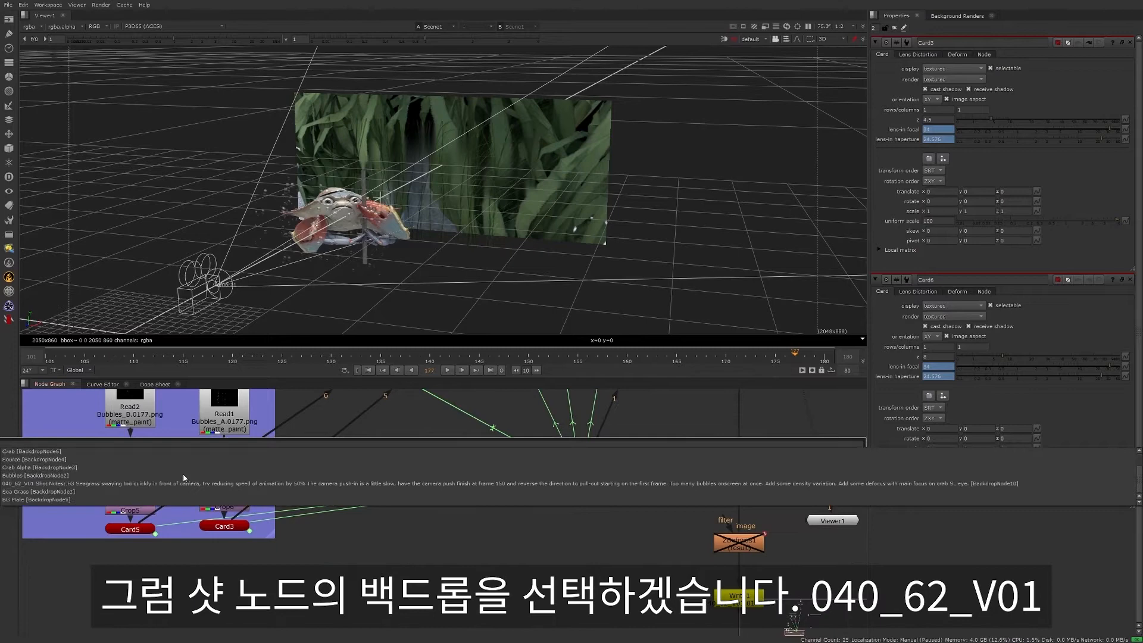
click(38, 484)
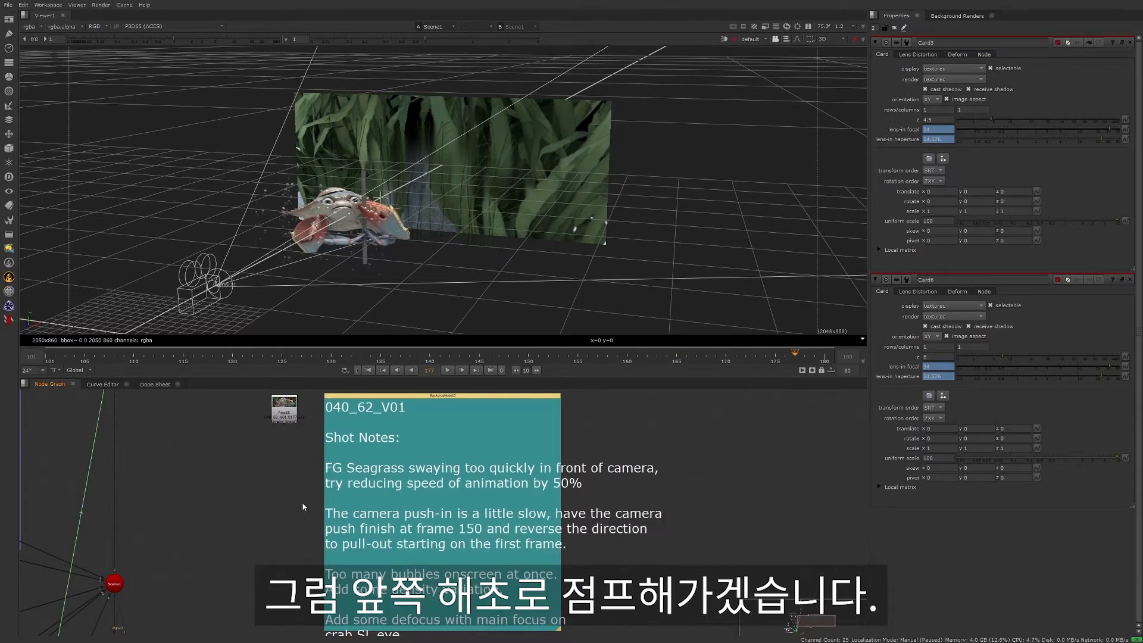
- Jump to the FG sea grass backdrop and open the properties of its Transform1 node
key(j)
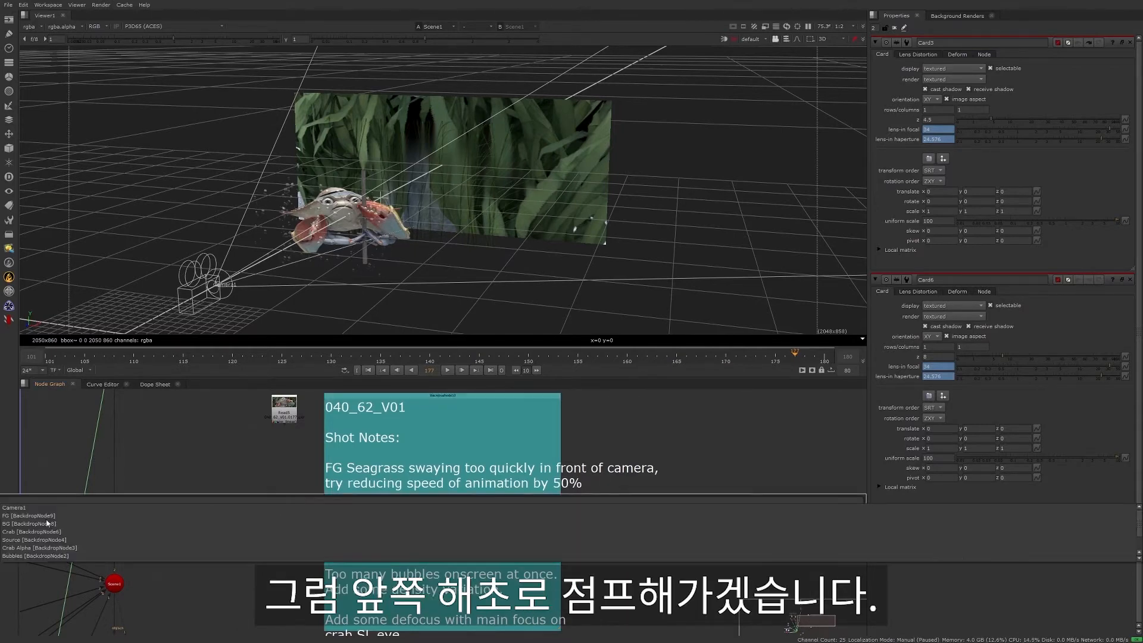
click(45, 519)
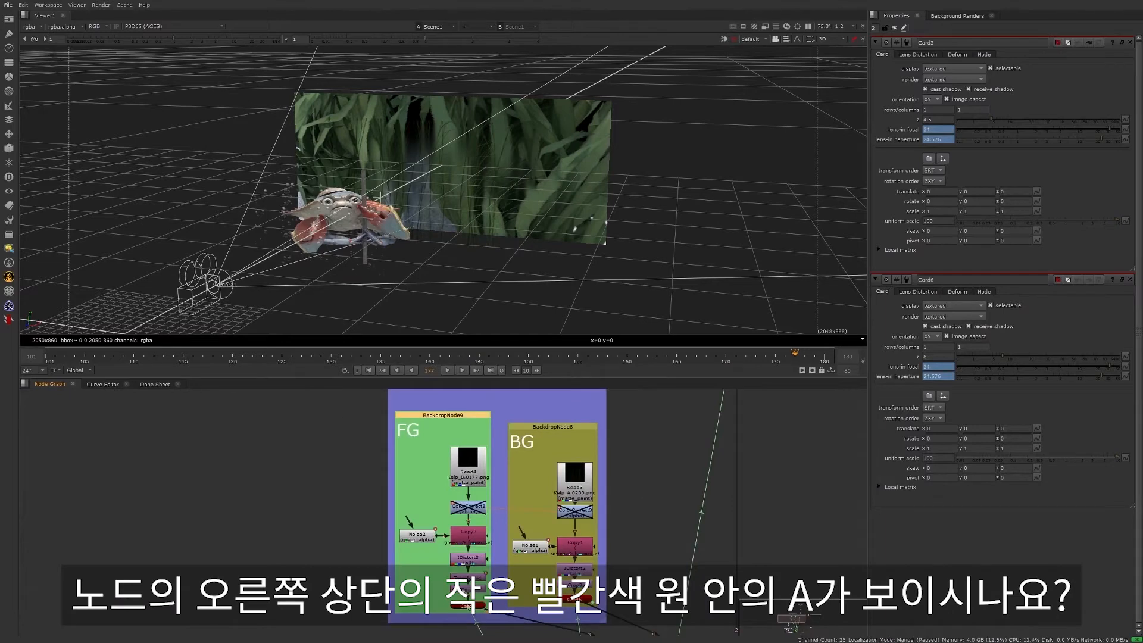
scroll(466, 543, up, 5)
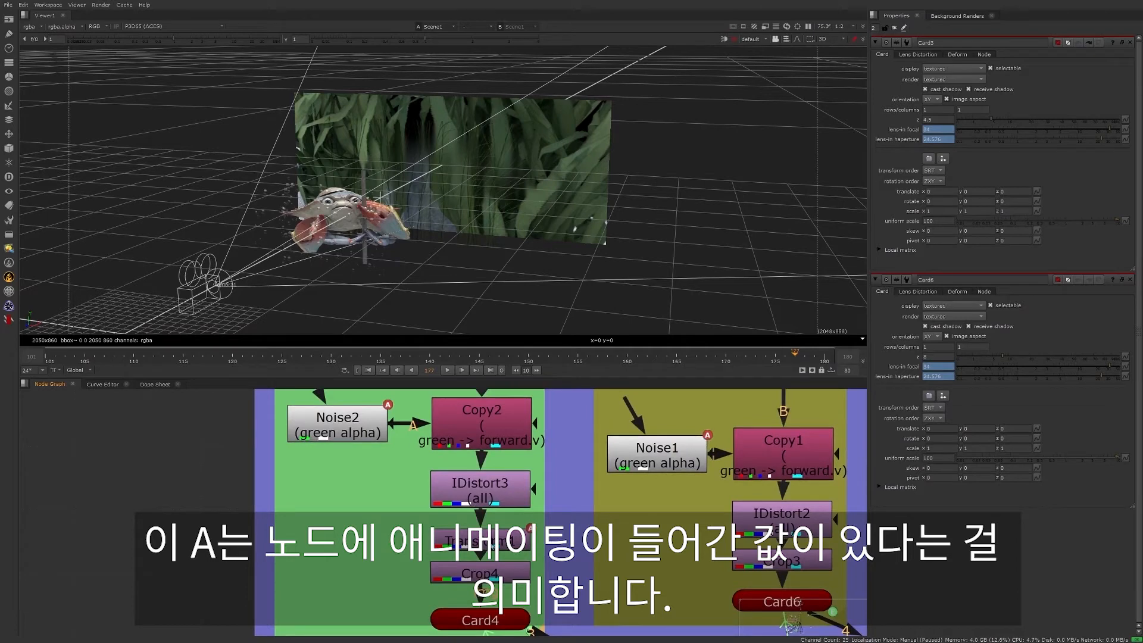
double_click(507, 541)
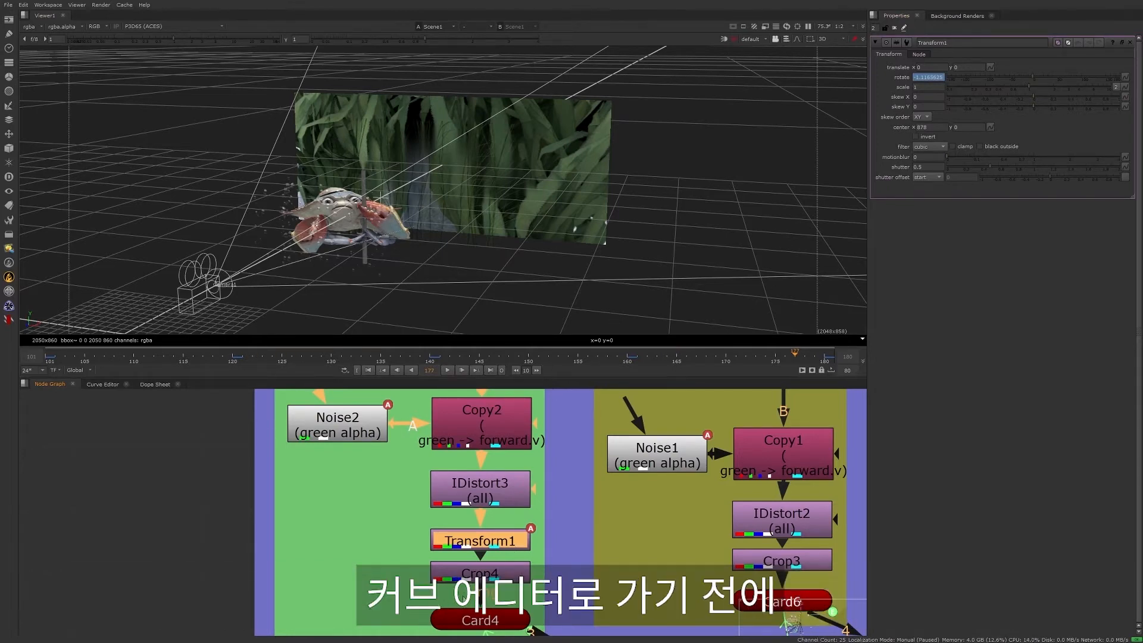
- Switch to the Animation workspace and play the FG sea grass's Crop4 in the viewer with the gain raised to 7.8
click(46, 5)
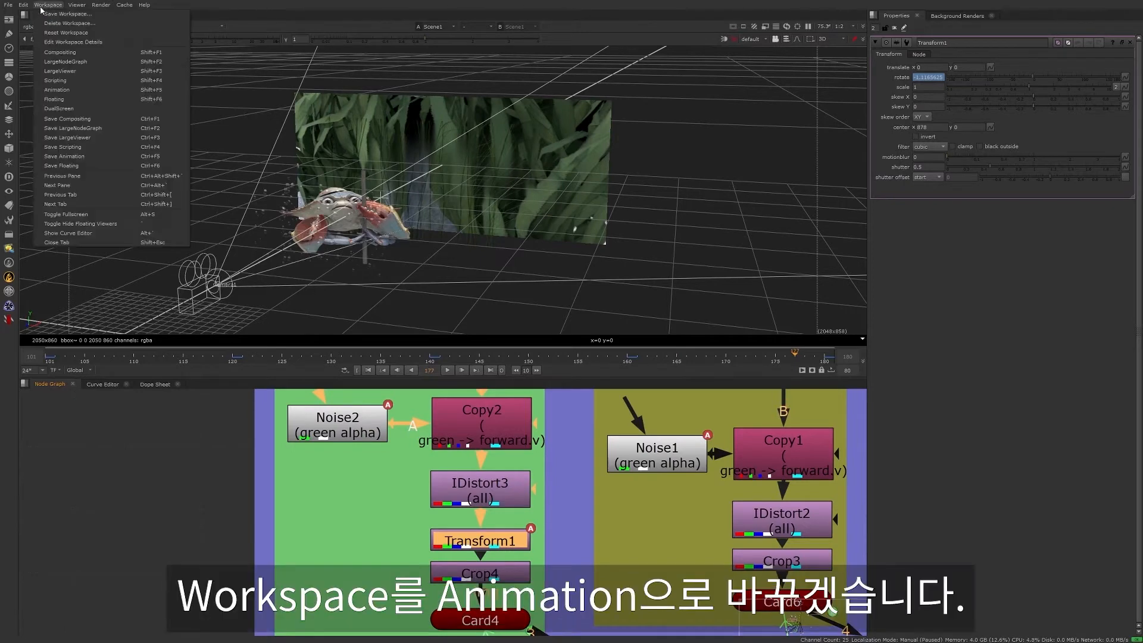
click(75, 90)
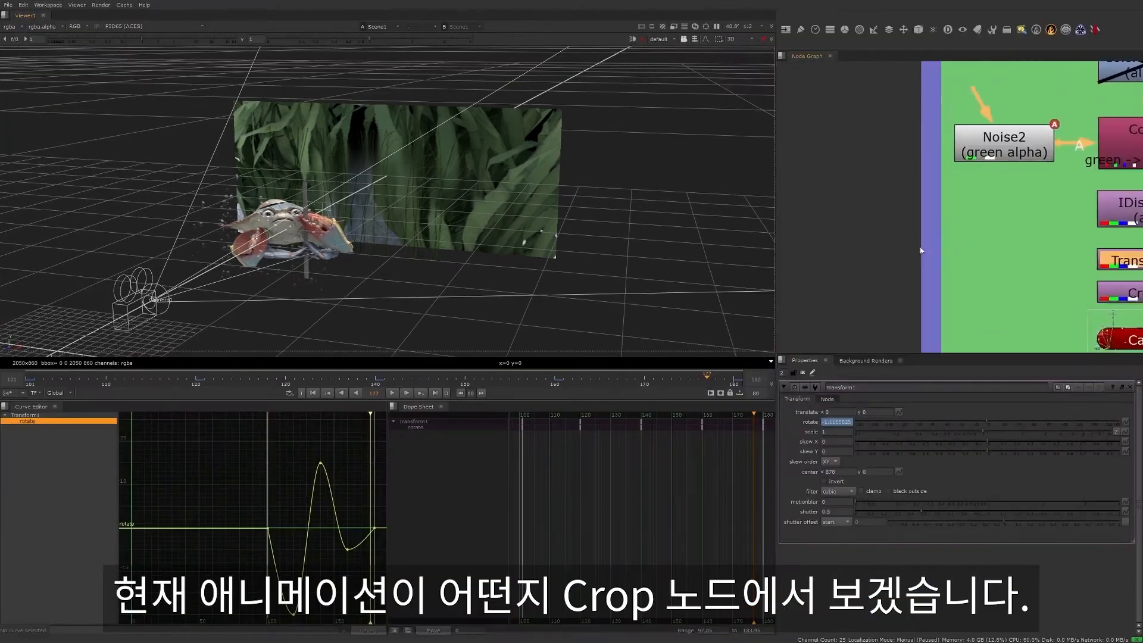
click(1058, 328)
key(1)
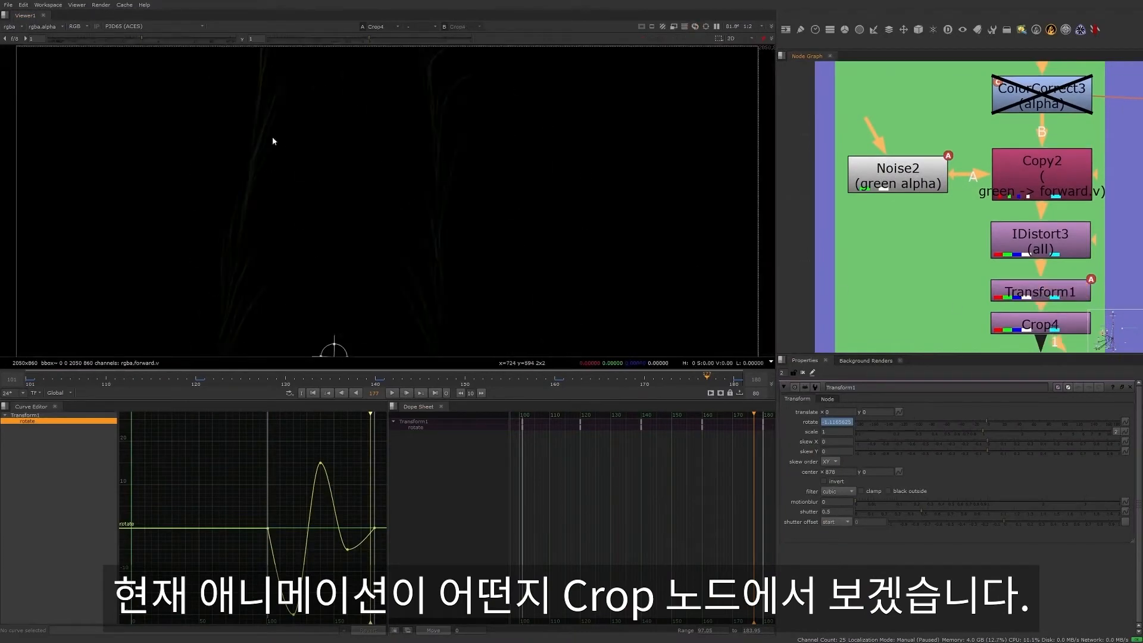
drag(142, 38, 189, 46)
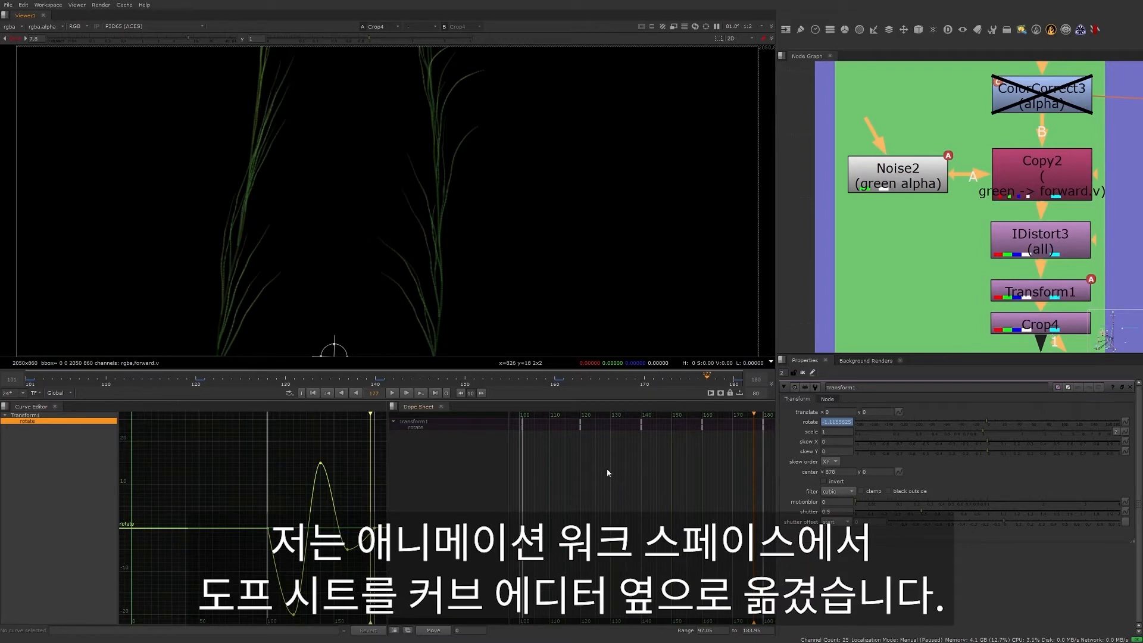
click(392, 394)
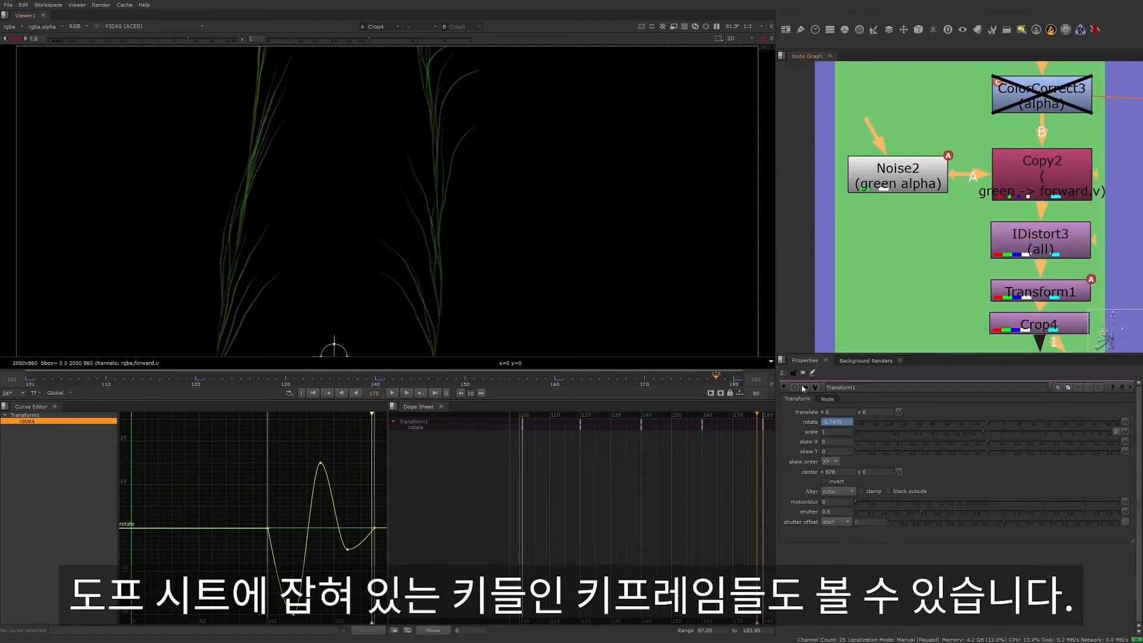
click(394, 393)
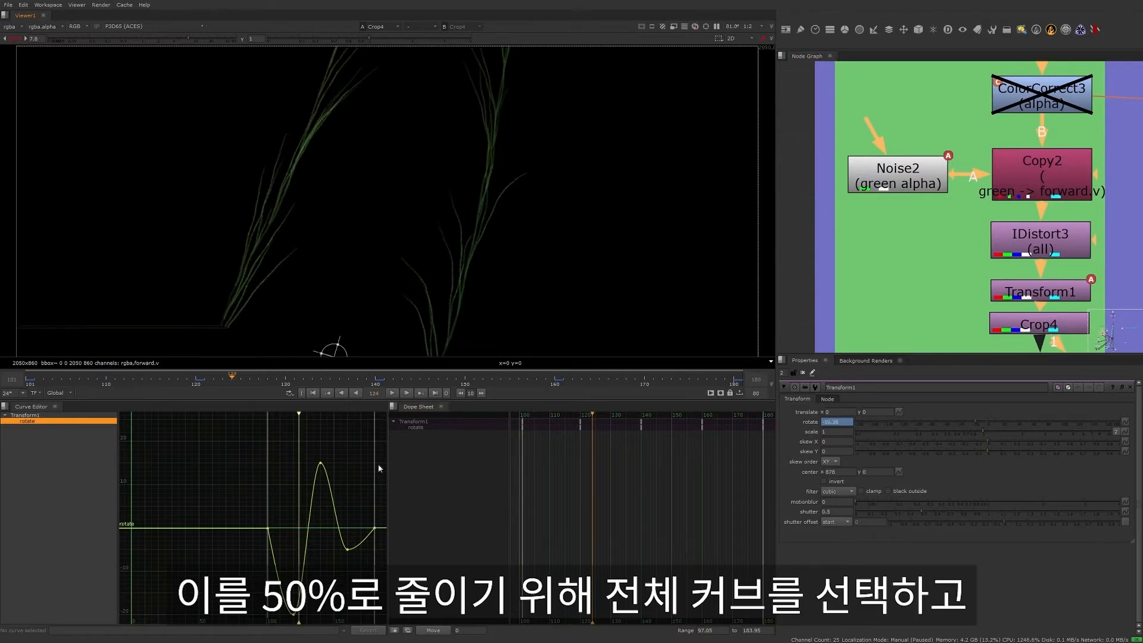
- Select all of Transform1's rotate curve and halve its values with the expression curve/2
middle_drag(331, 516, 280, 501)
drag(192, 439, 357, 607)
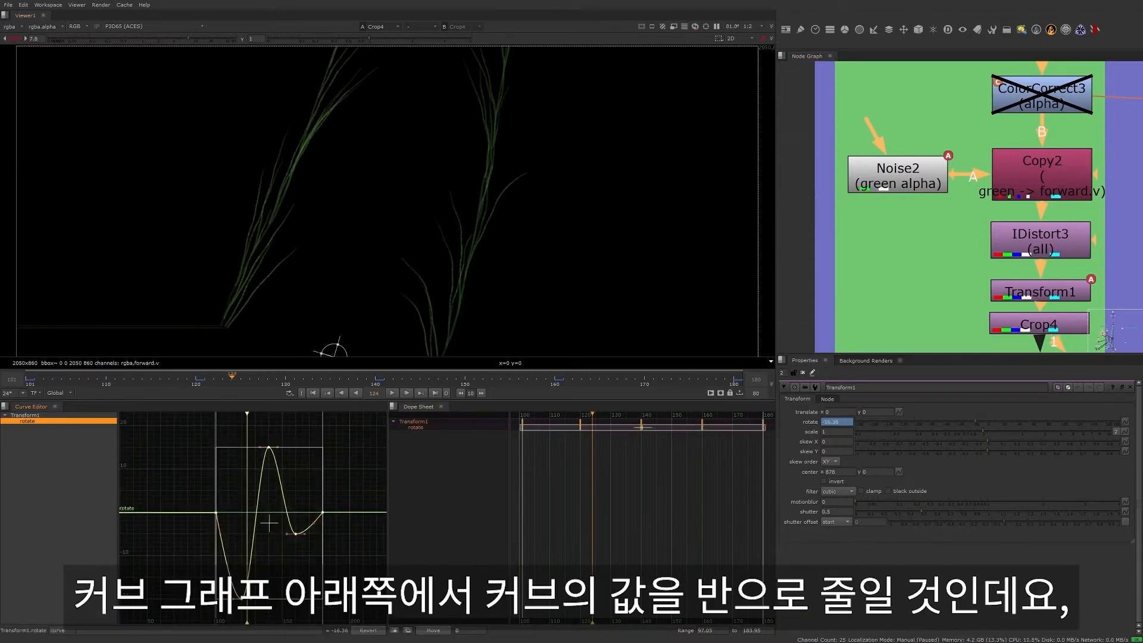
click(75, 630)
text(/2)
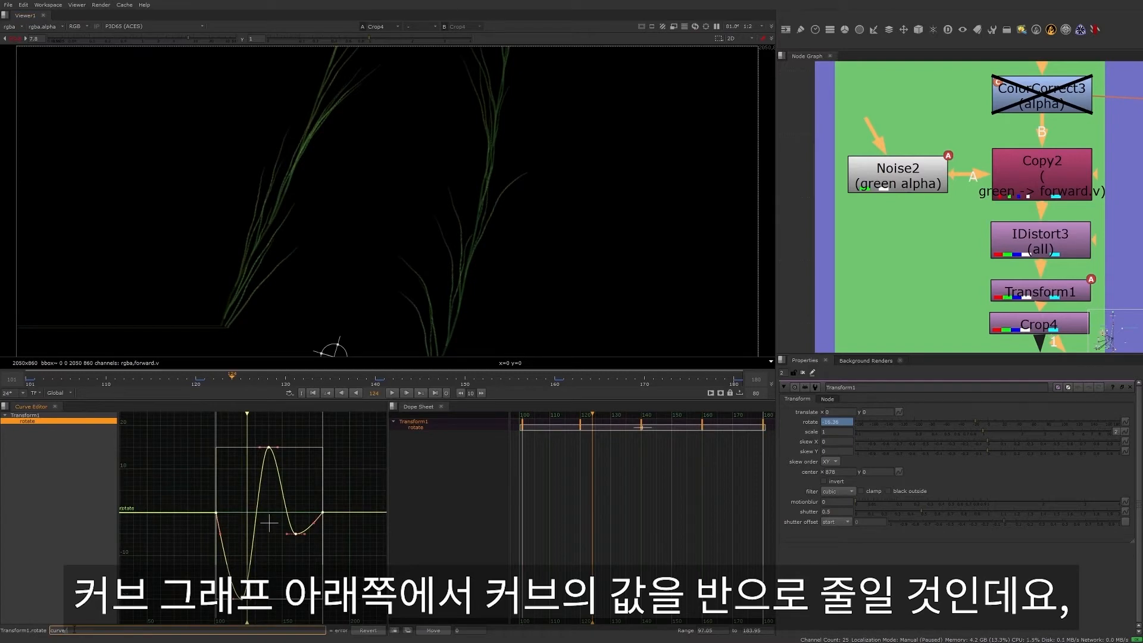
key(Return)
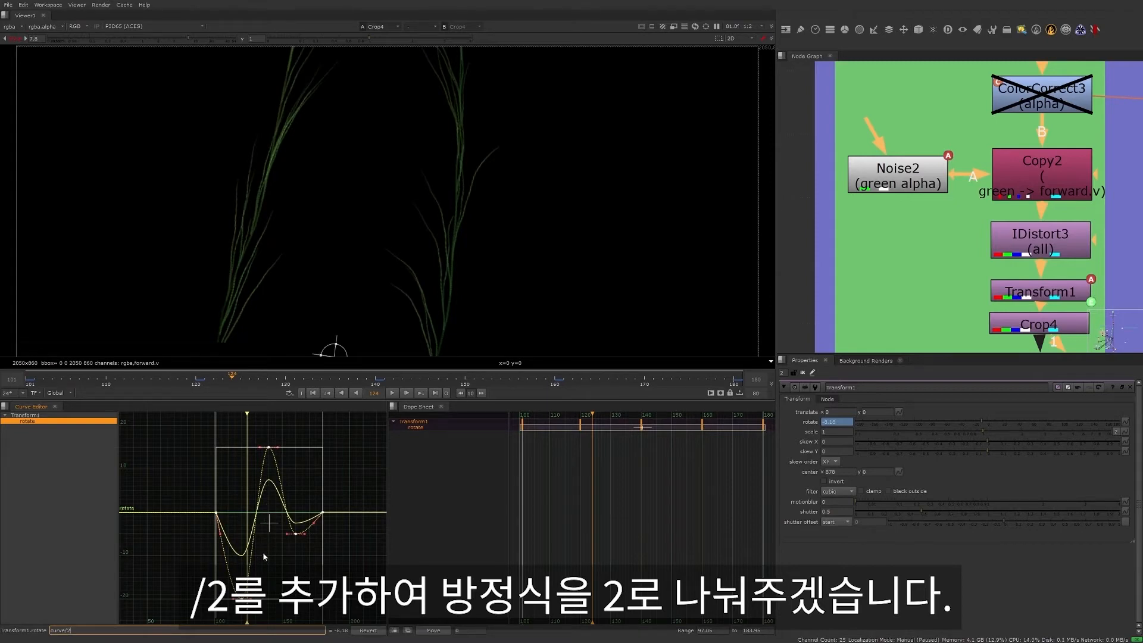
- Change the expression on Transform1's rotate curve to curve*.5 and play back the sea grass sway
click(392, 393)
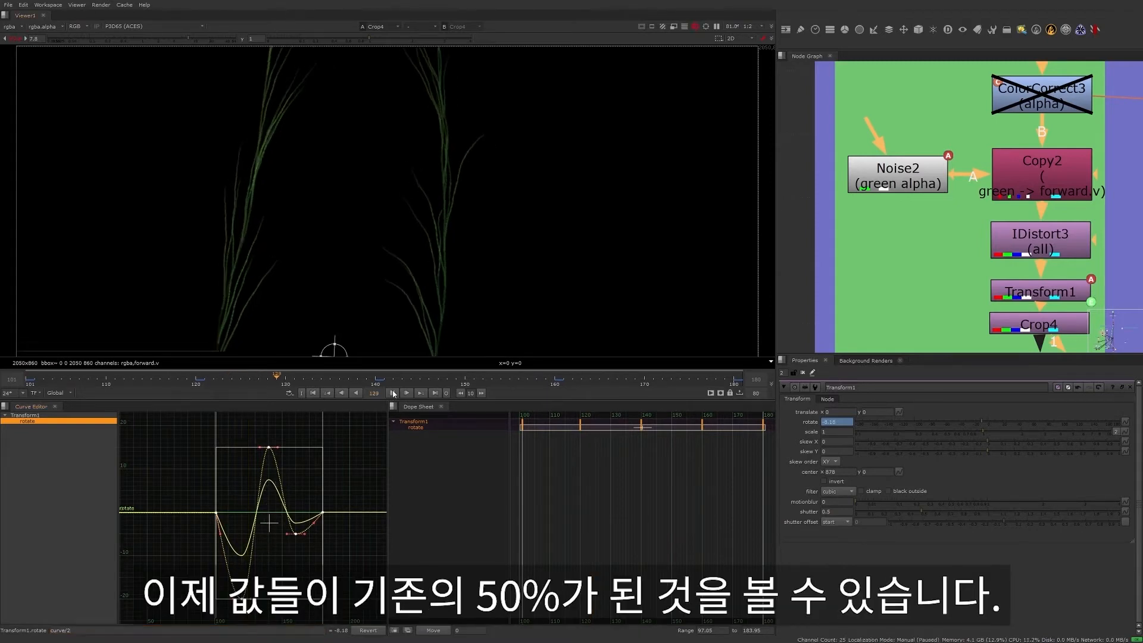
click(100, 629)
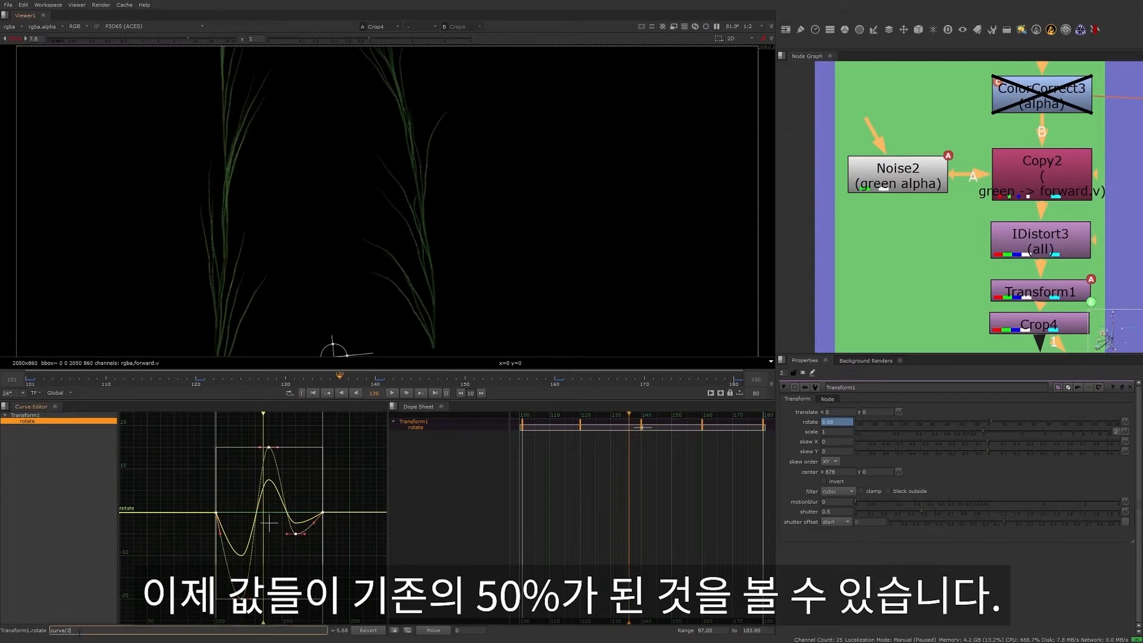
key(BackSpace)
key(BackSpace)
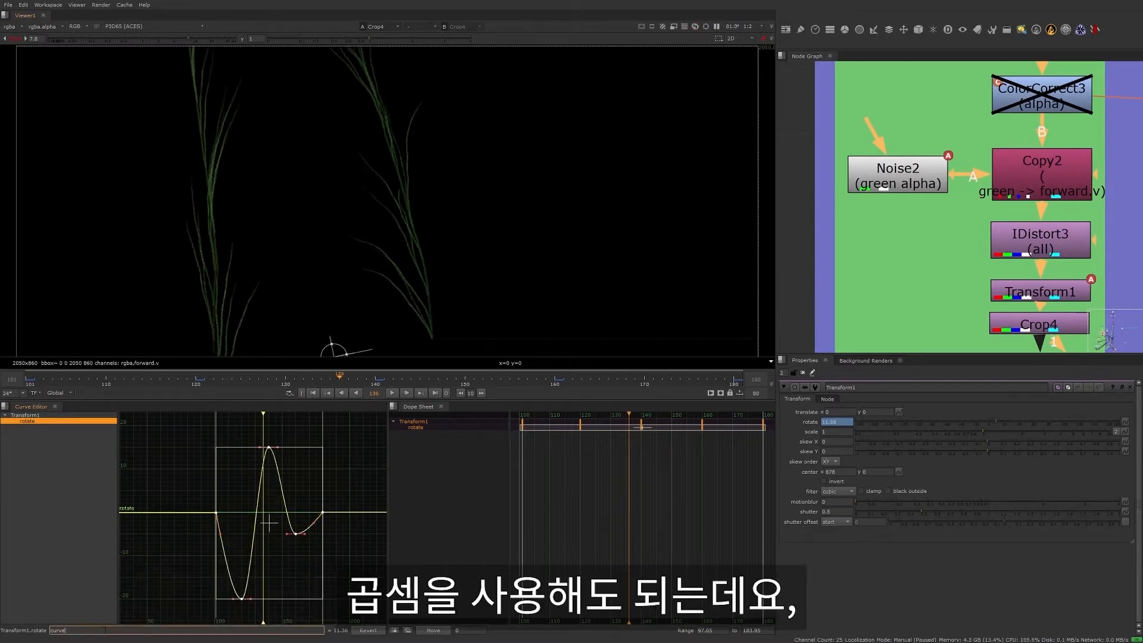
text(*)
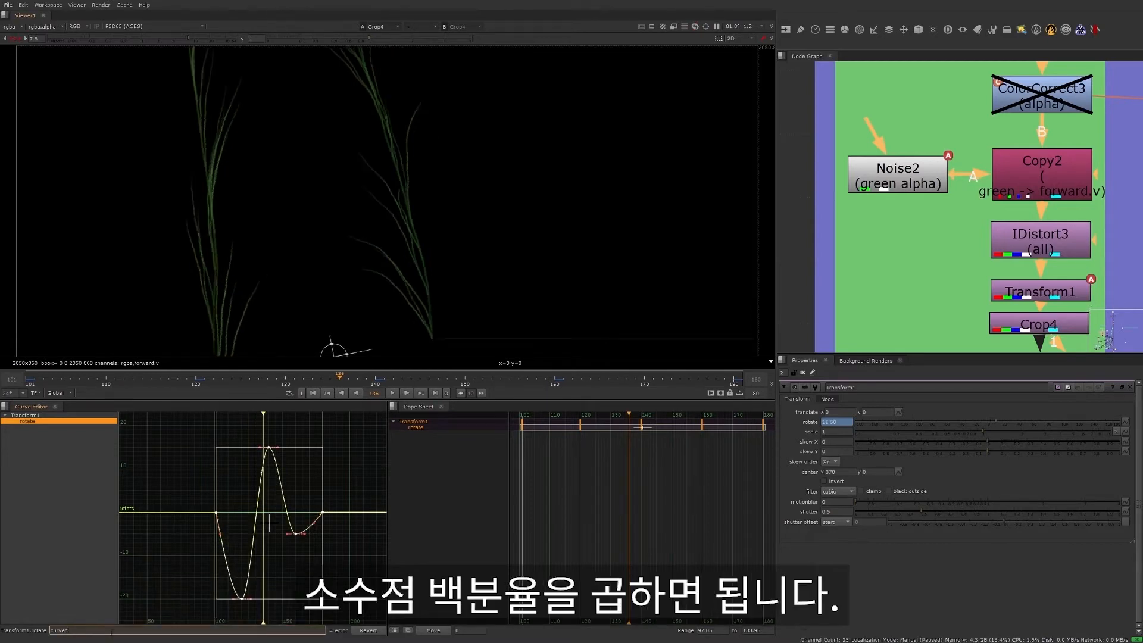
text(.5)
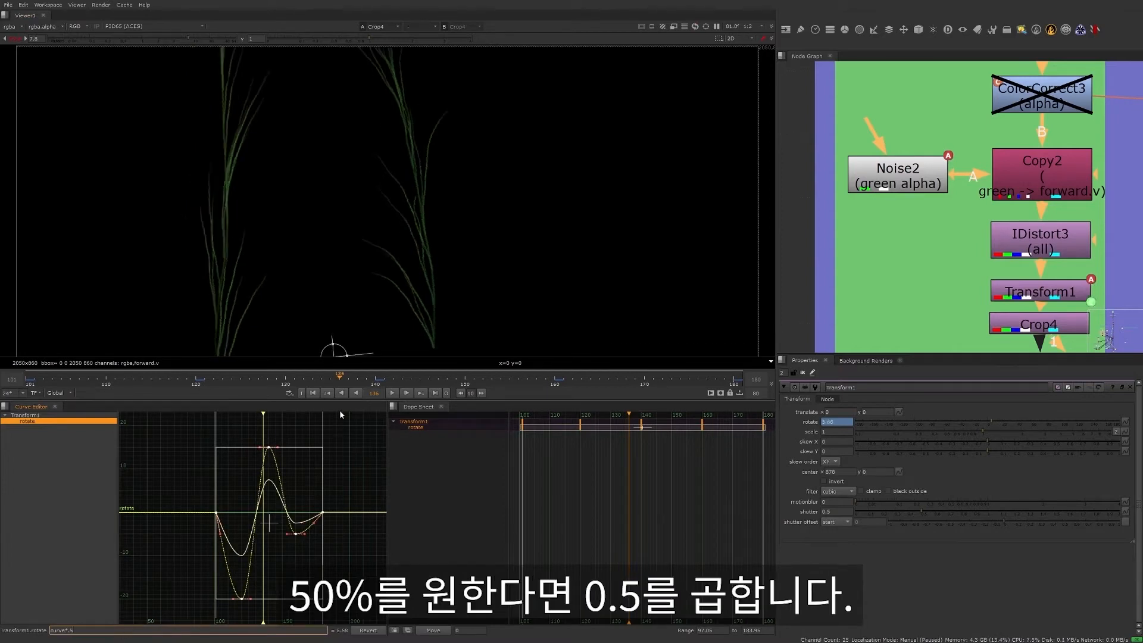
click(391, 392)
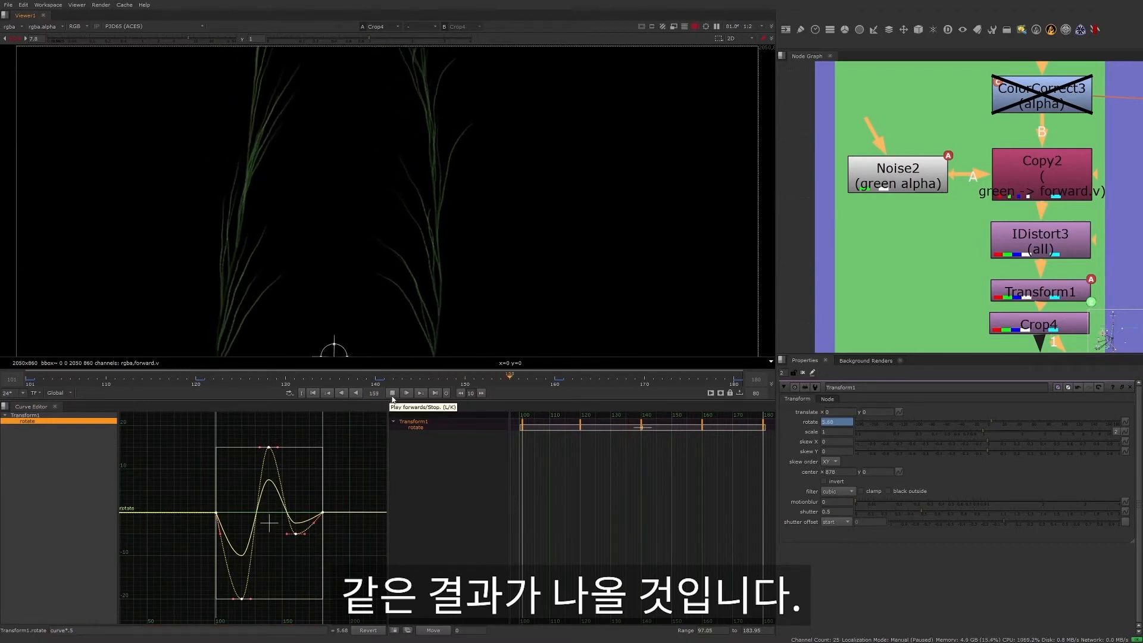
click(391, 393)
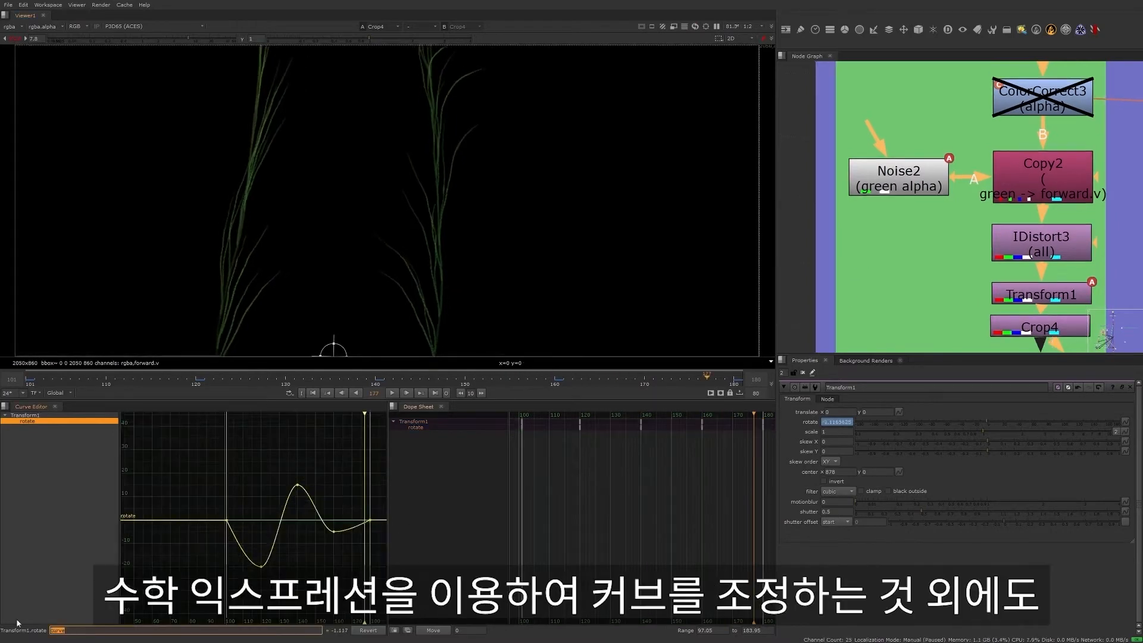
- Select the rotate curve's last three keys and examine the interpolation, file and predefined curve options available for them
text(tan(x))
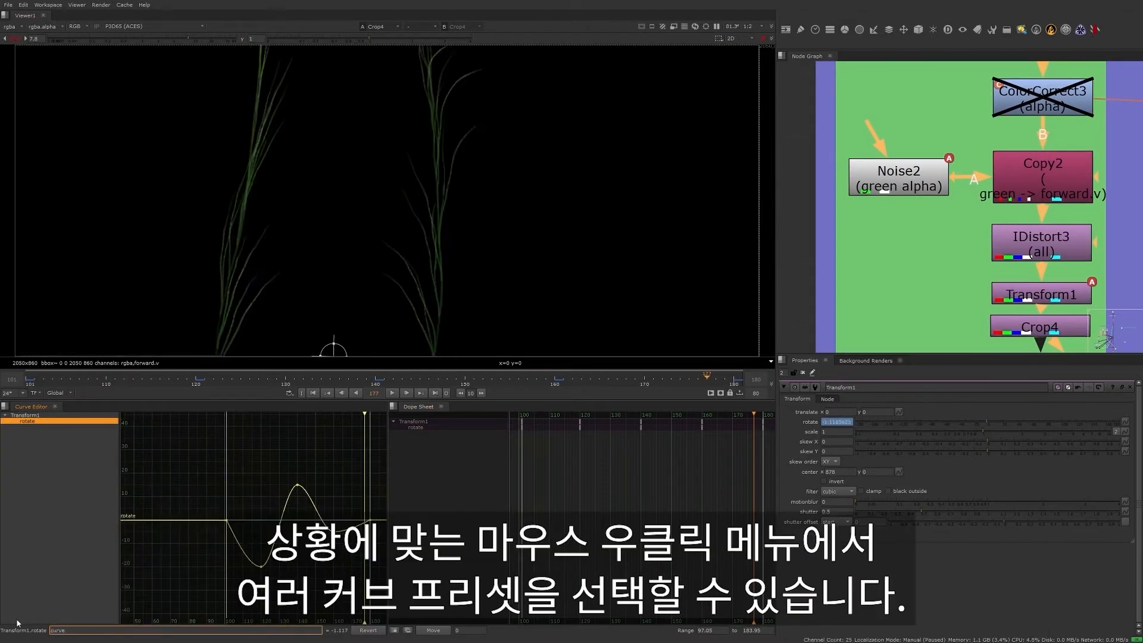
drag(250, 483, 376, 560)
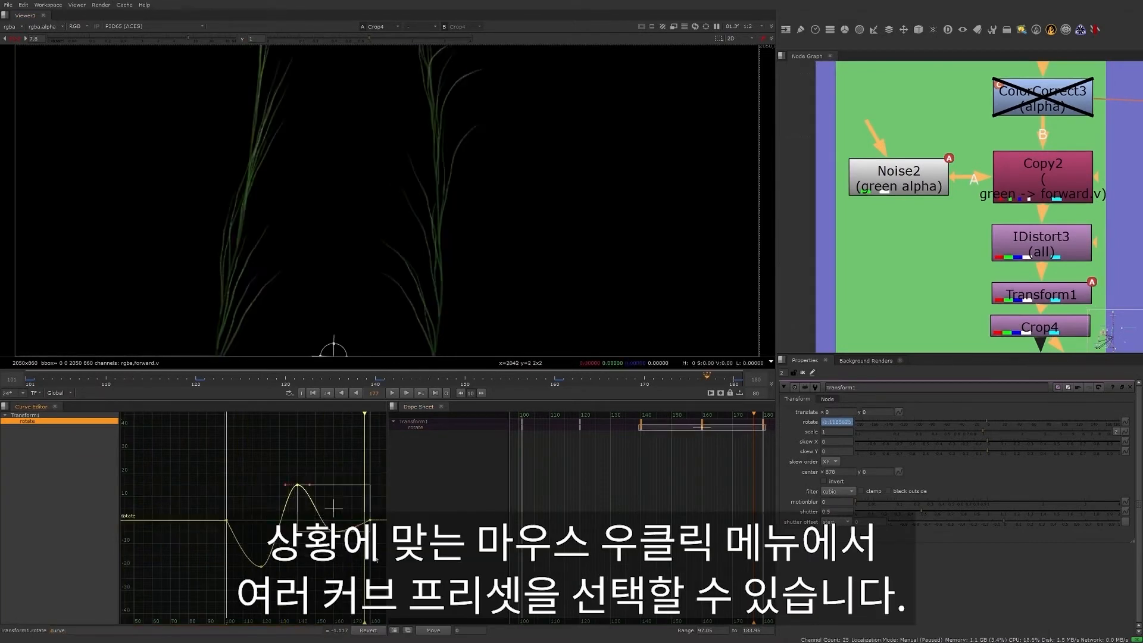
right_click(309, 461)
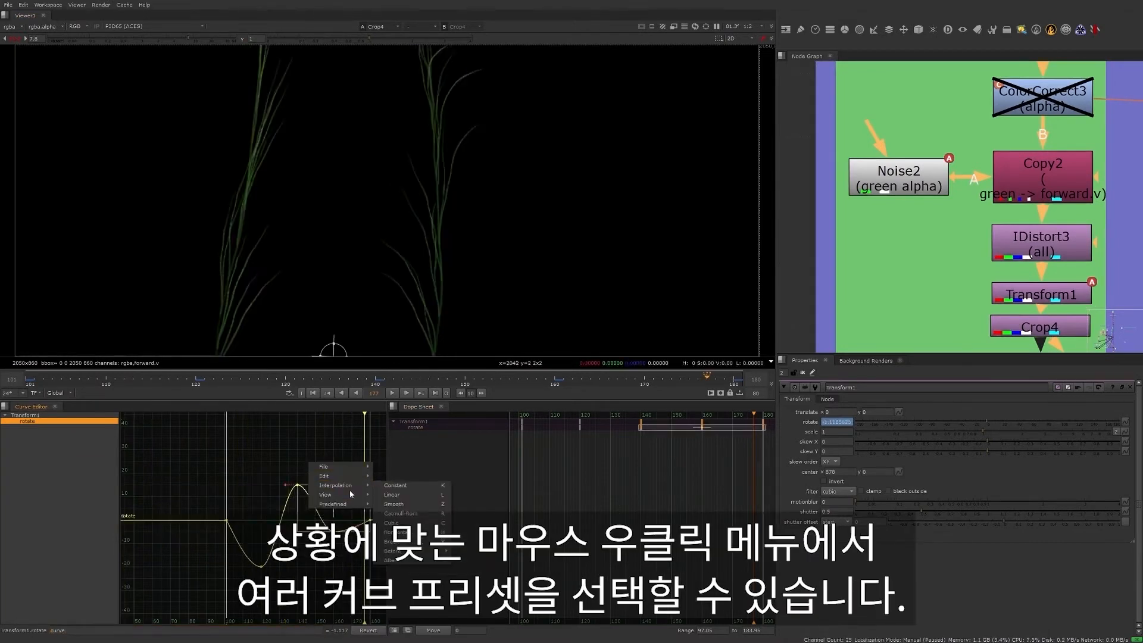
mouse_move(408, 555)
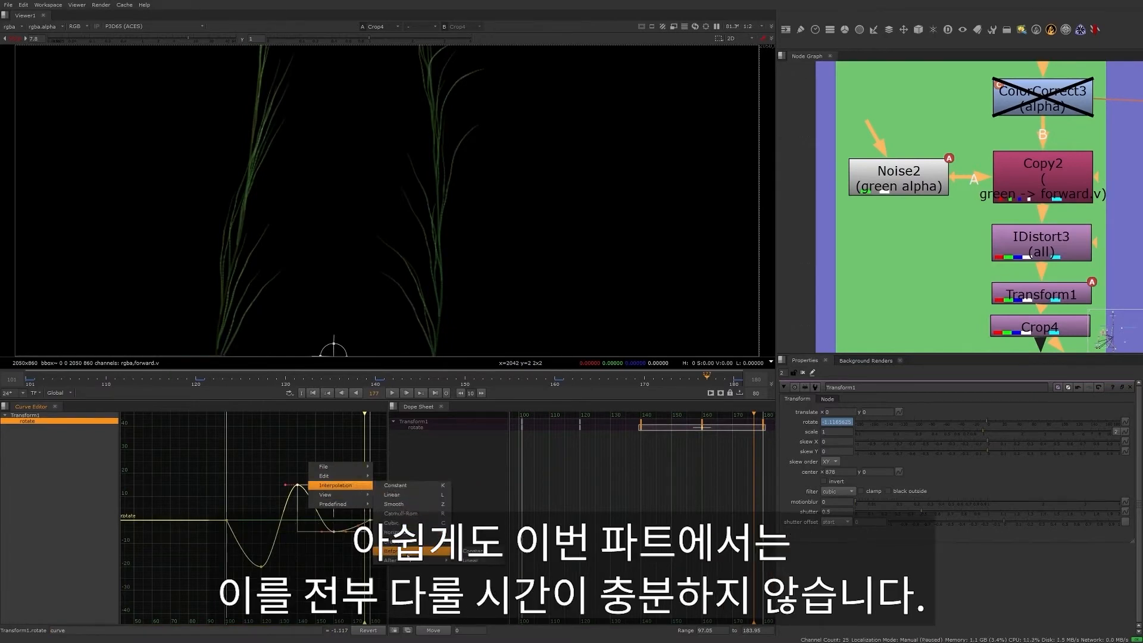
mouse_move(342, 504)
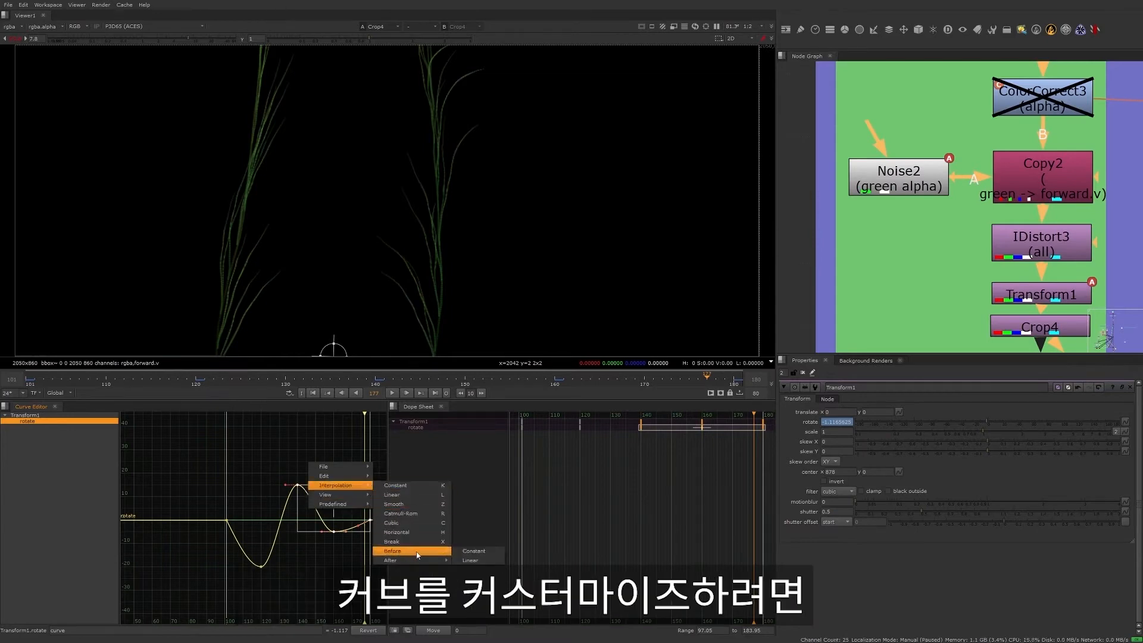
mouse_move(337, 464)
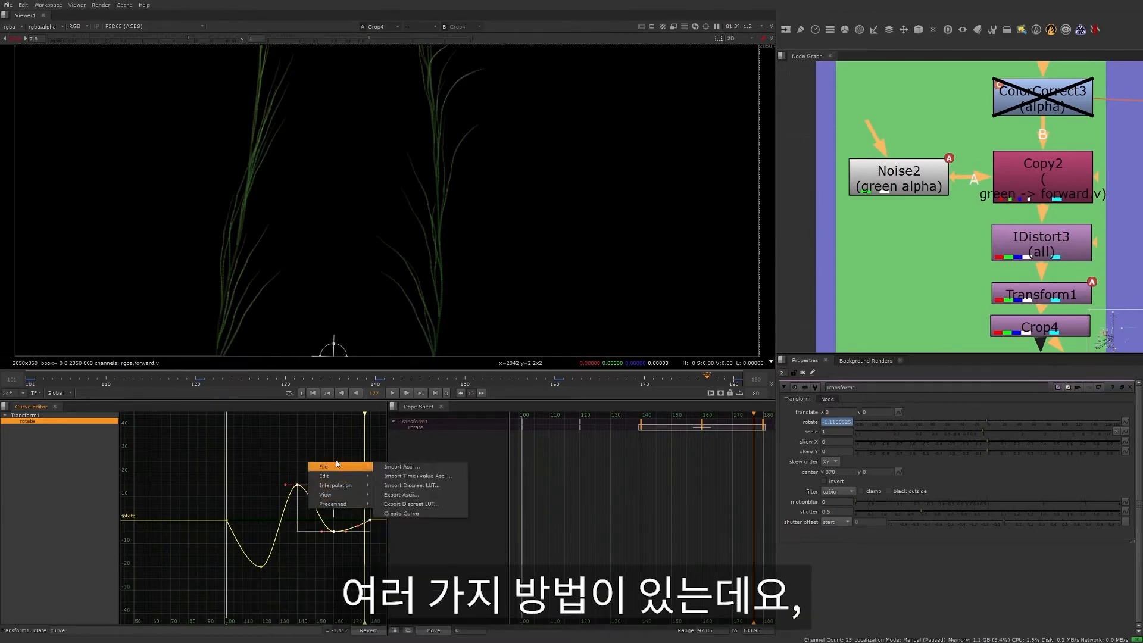
click(310, 446)
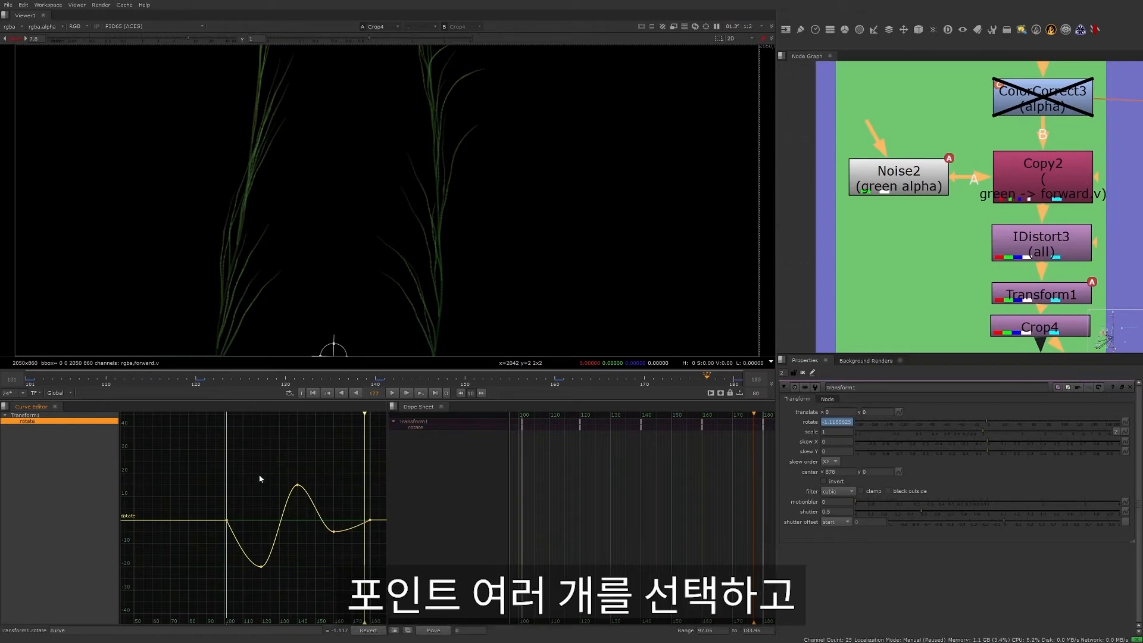
- Try scaling the rotate curve's last three keys together with the transform box around them
drag(260, 460, 381, 549)
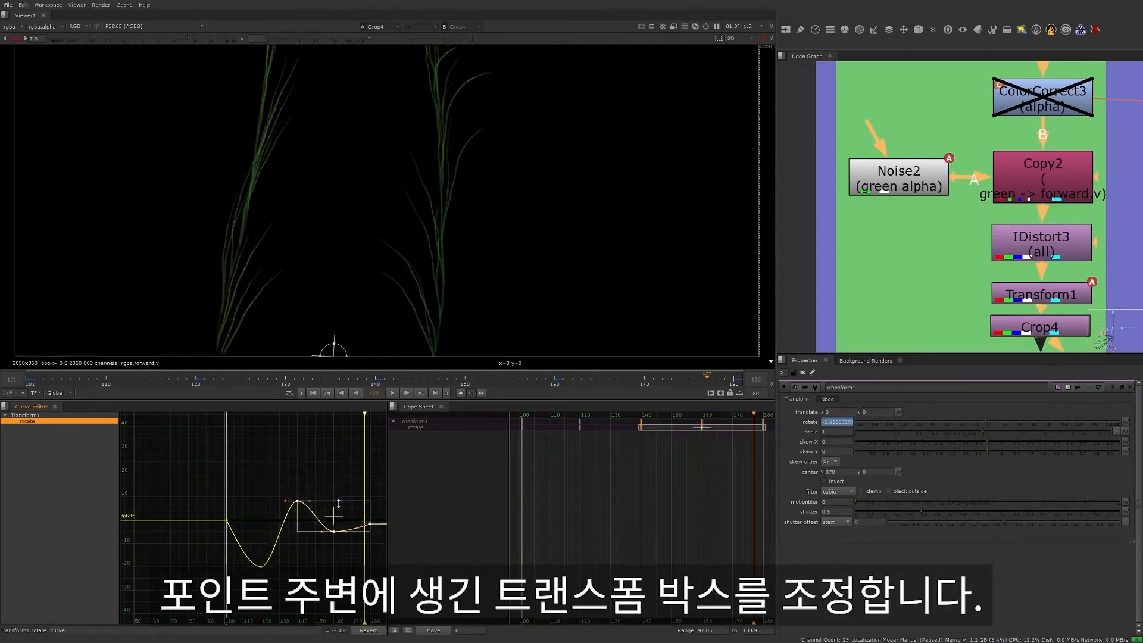
drag(337, 487, 369, 503)
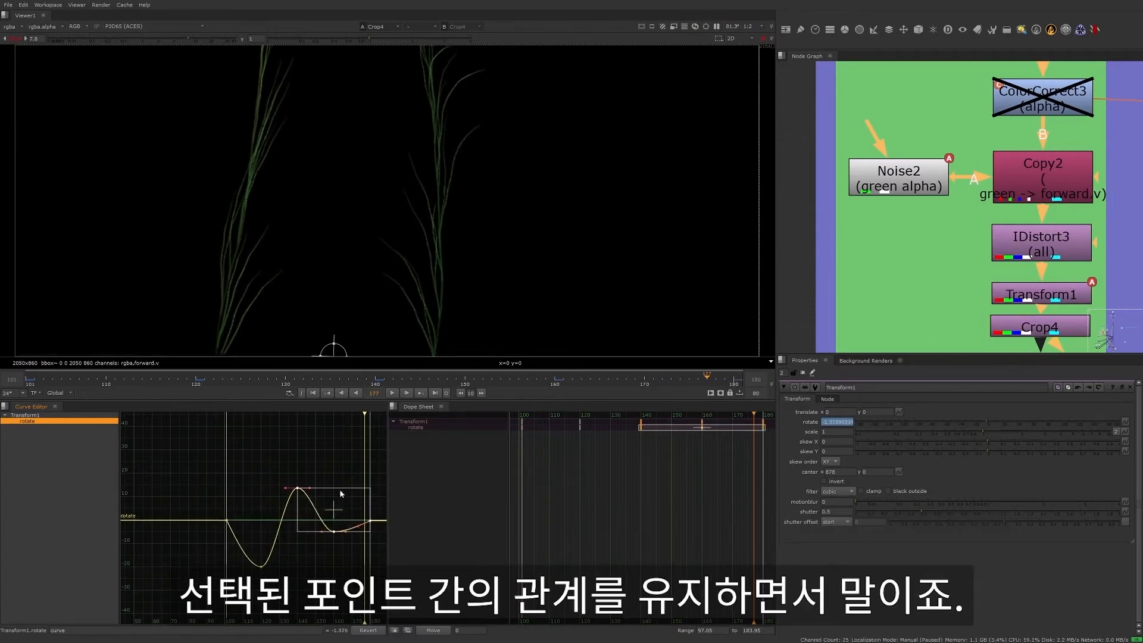
drag(288, 472, 386, 548)
- Try tilting the tangent of the rotate curve's peak key and adding a new key between the dip and the peak
mouse_move(334, 511)
mouse_down()
mouse_move(304, 478)
mouse_move(279, 513)
mouse_move(297, 510)
mouse_move(297, 481)
mouse_move(290, 492)
mouse_move(311, 487)
mouse_move(309, 472)
mouse_move(310, 503)
mouse_move(310, 477)
mouse_up()
key(ctrl+z)
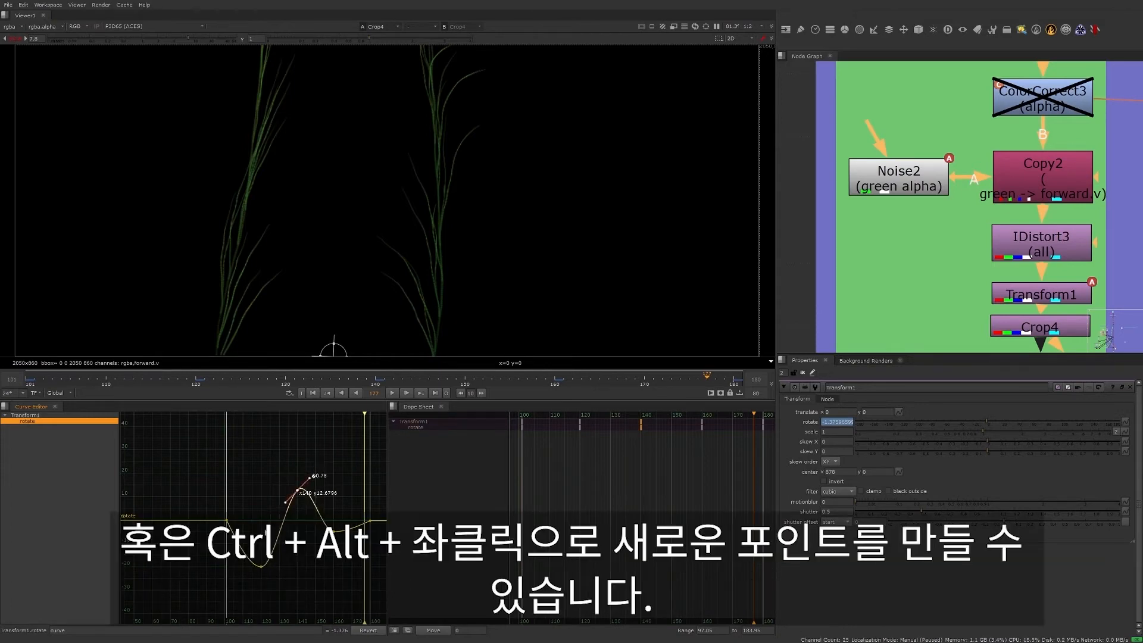
ctrl+alt+click(279, 535)
drag(278, 535, 302, 536)
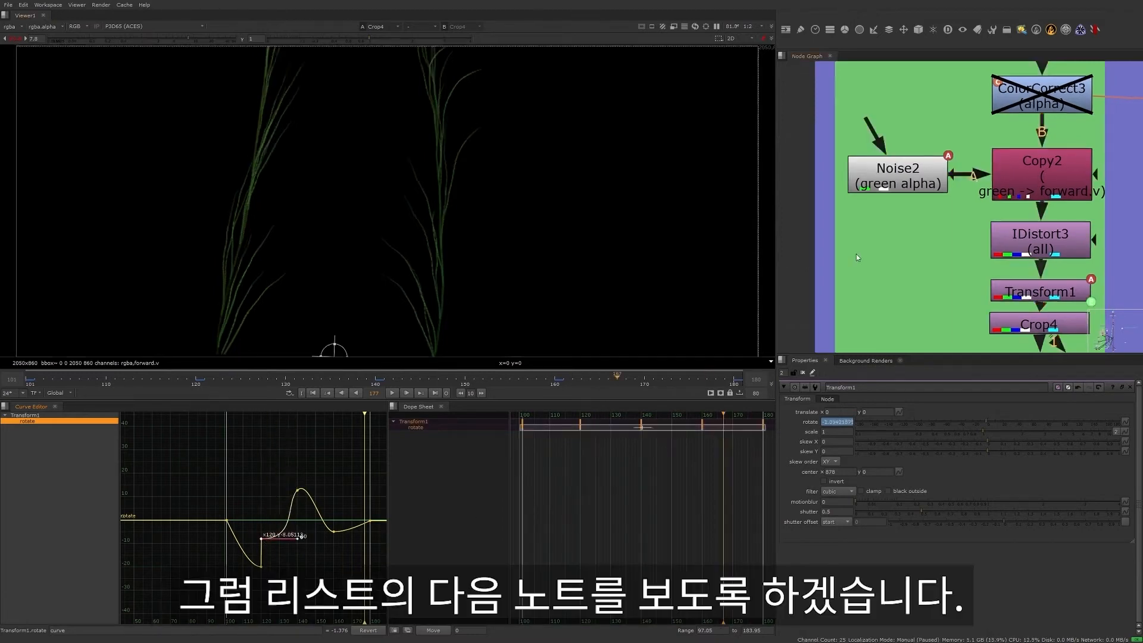
- Jump to the 040_62_V01 Shot Notes backdrop and read the note about the camera push-in
key(j)
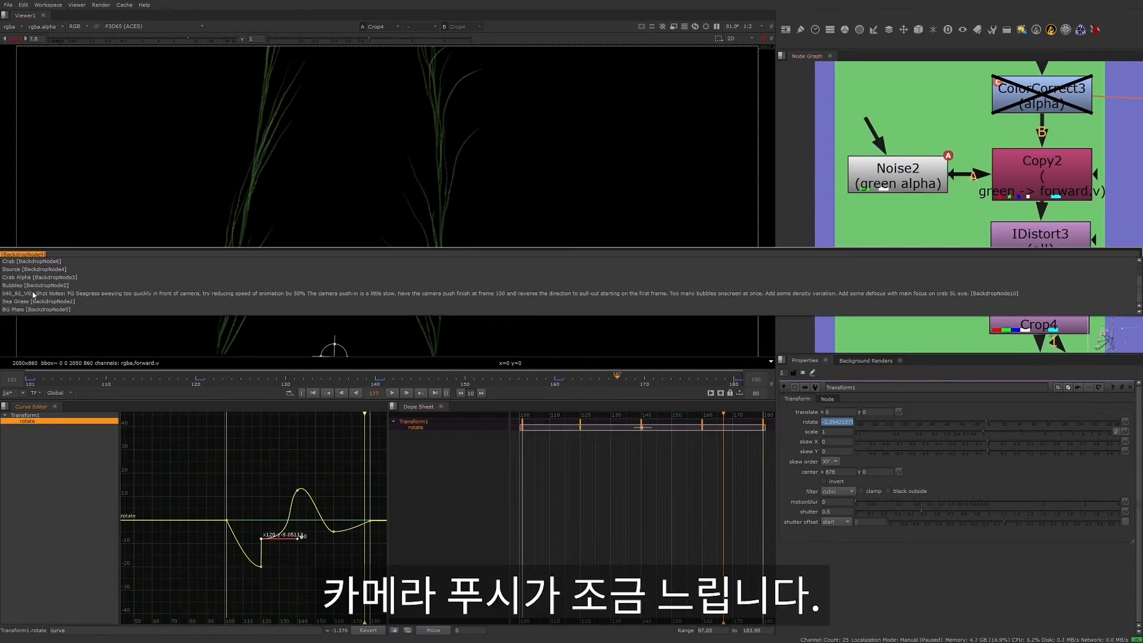
click(27, 294)
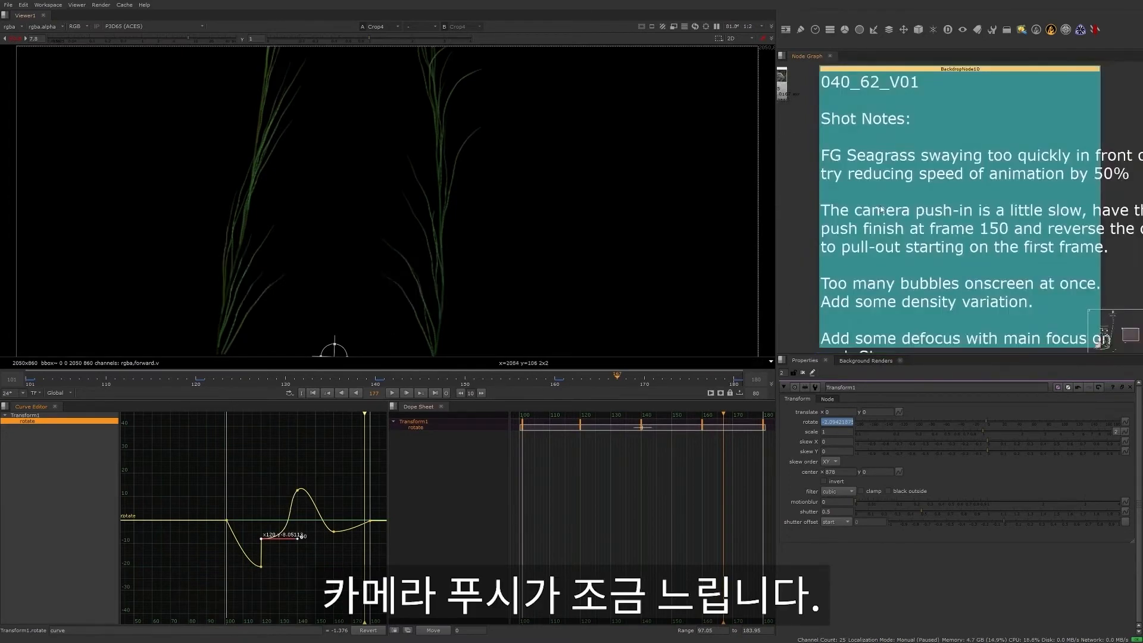
mouse_move(927, 215)
middle_down()
mouse_move(876, 215)
mouse_move(926, 213)
middle_up()
scroll(910, 215, down, 2)
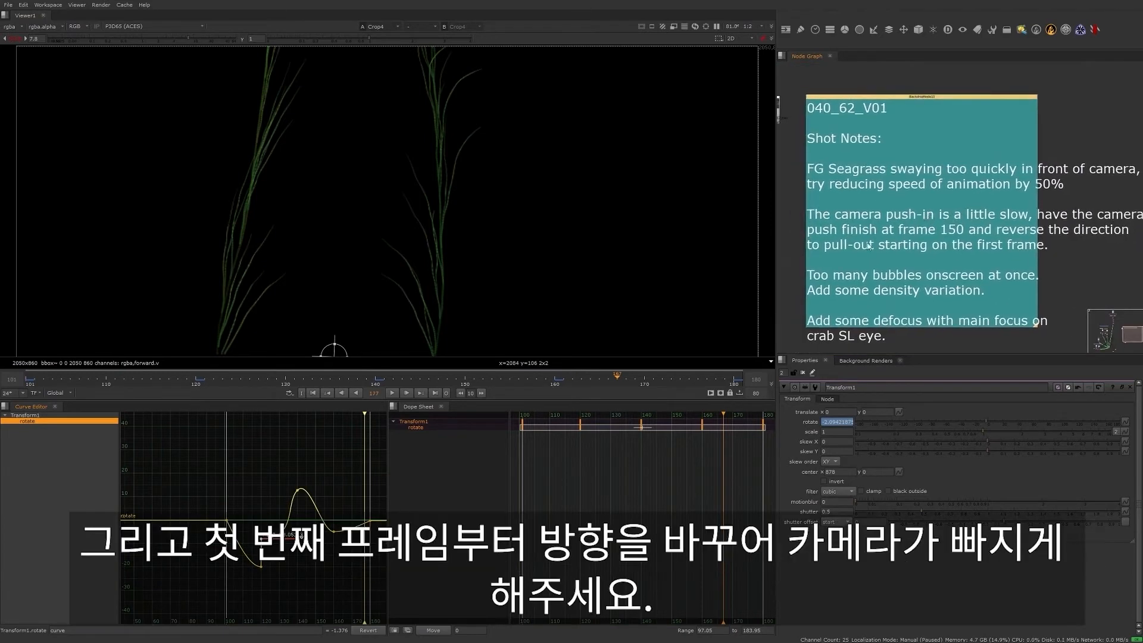
- Jump to the bookmarked Camera1 node in the node graph and open its properties
click(791, 255)
key(j)
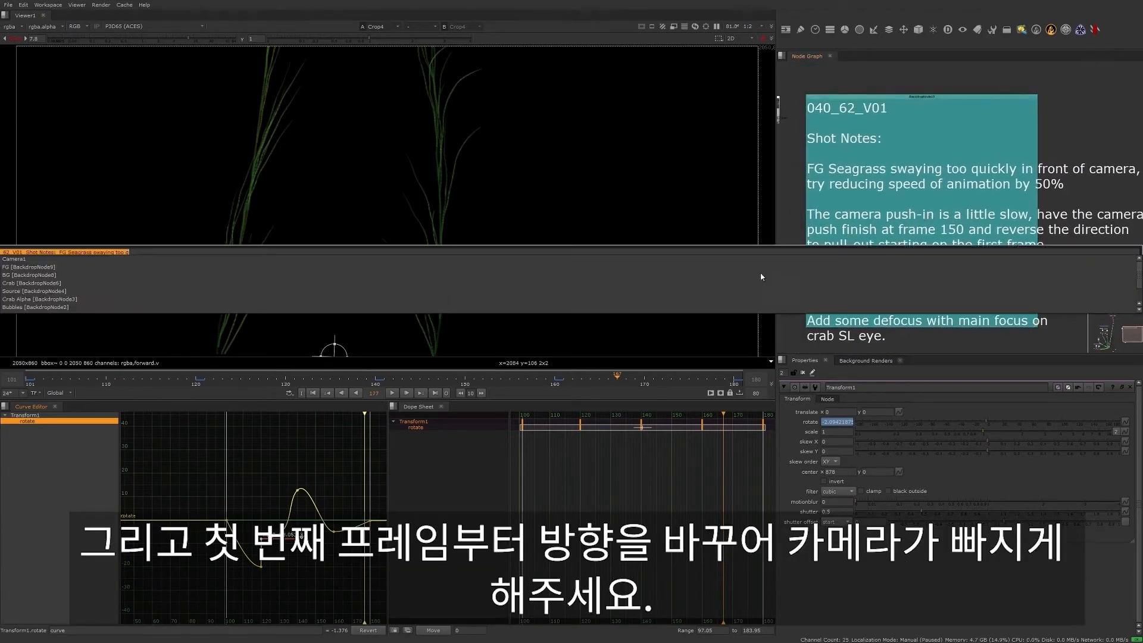
click(21, 260)
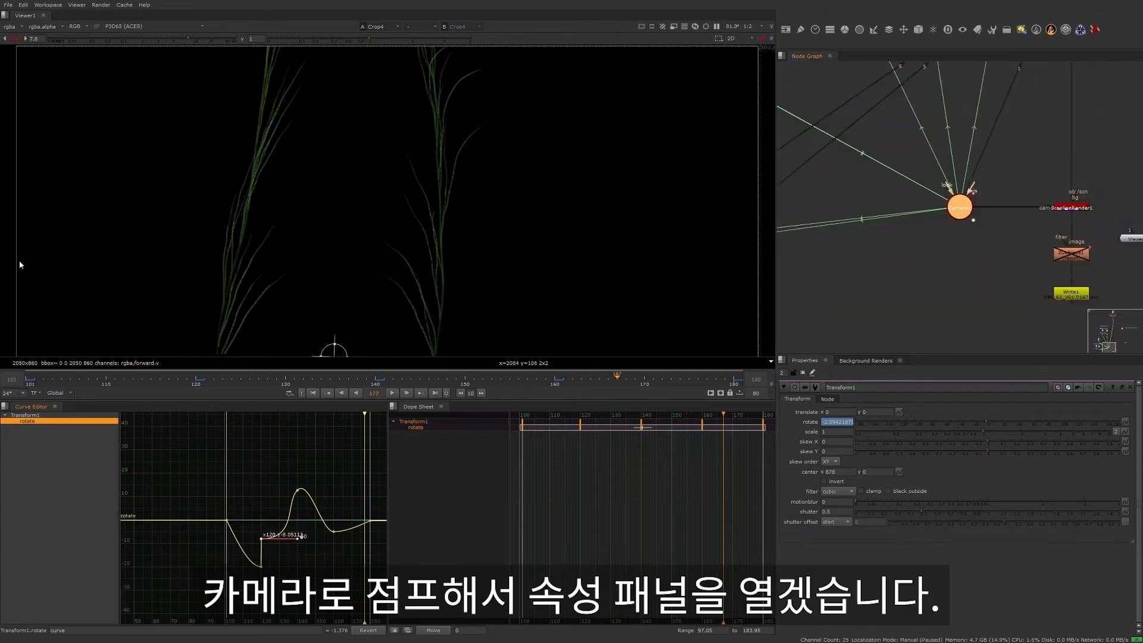
scroll(951, 237, up, 2)
middle_drag(955, 216, 893, 326)
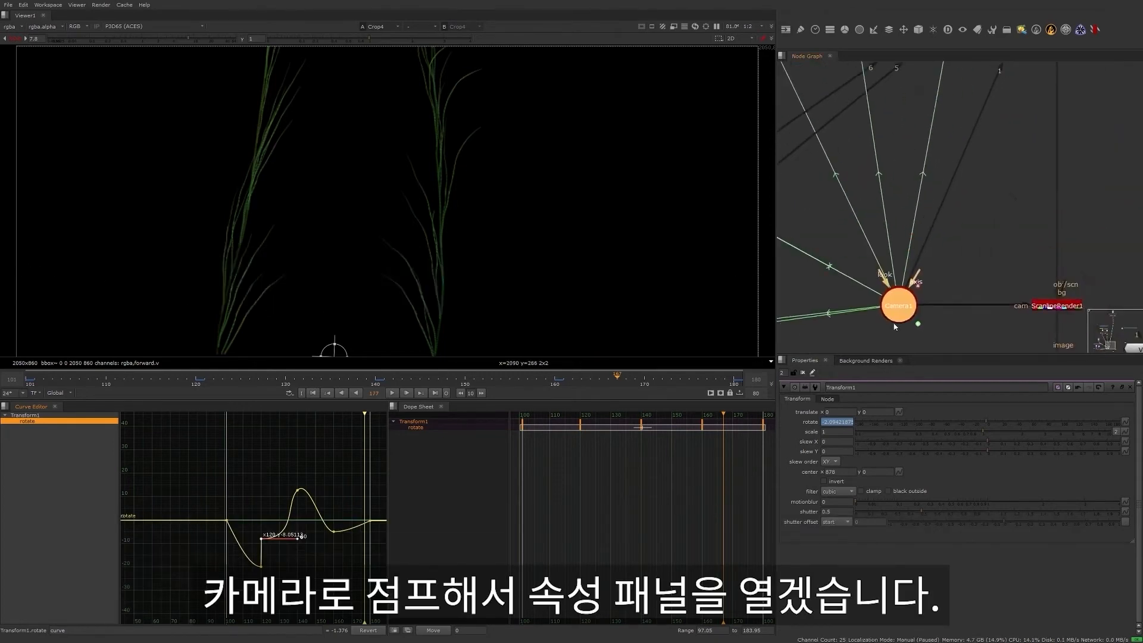
double_click(892, 311)
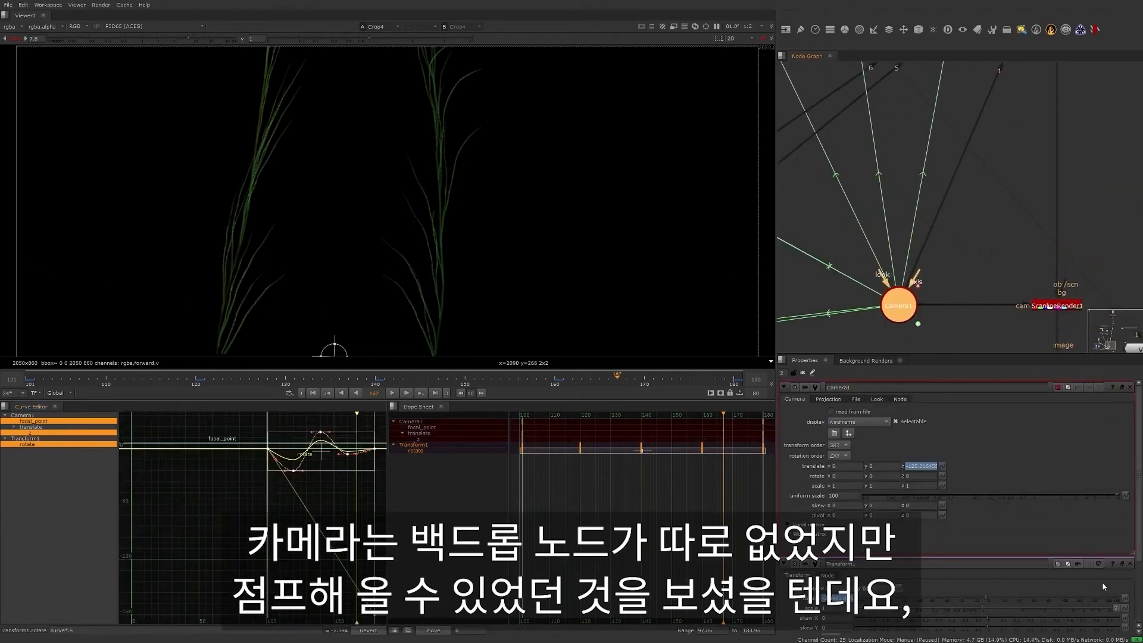
- Check the bookmark option in Camera1's node settings and return to its camera settings
click(934, 324)
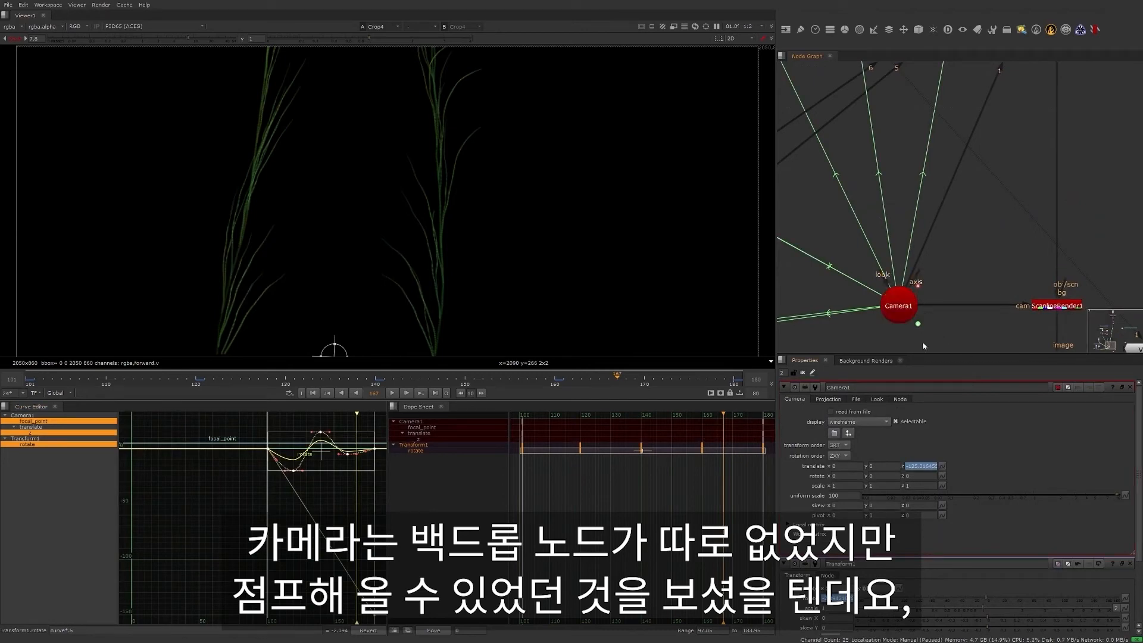
click(901, 400)
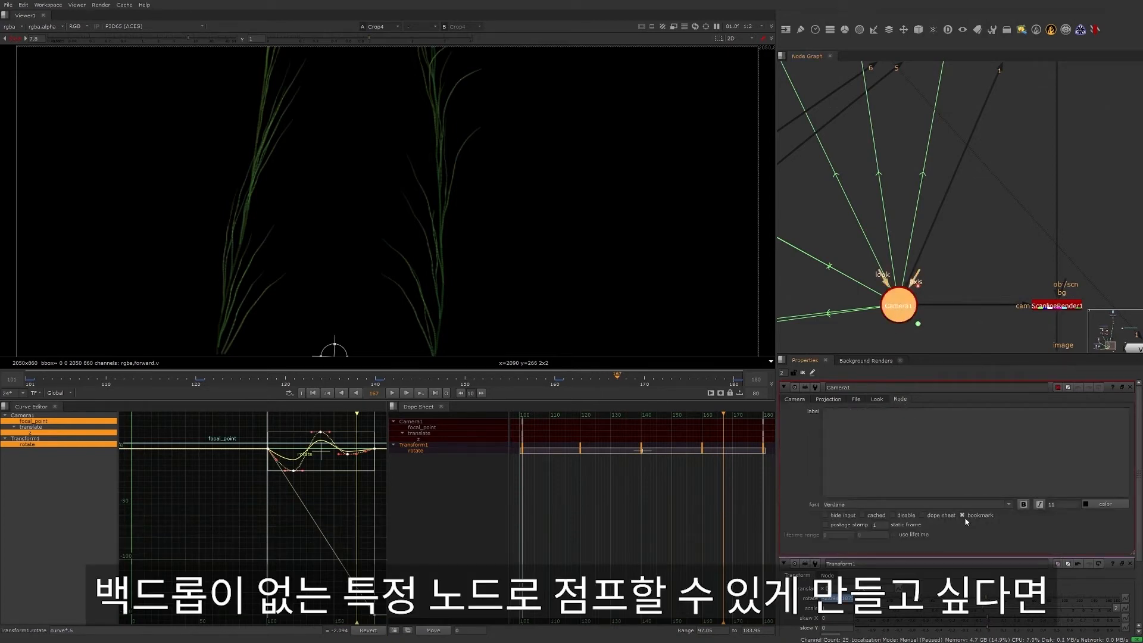
click(800, 401)
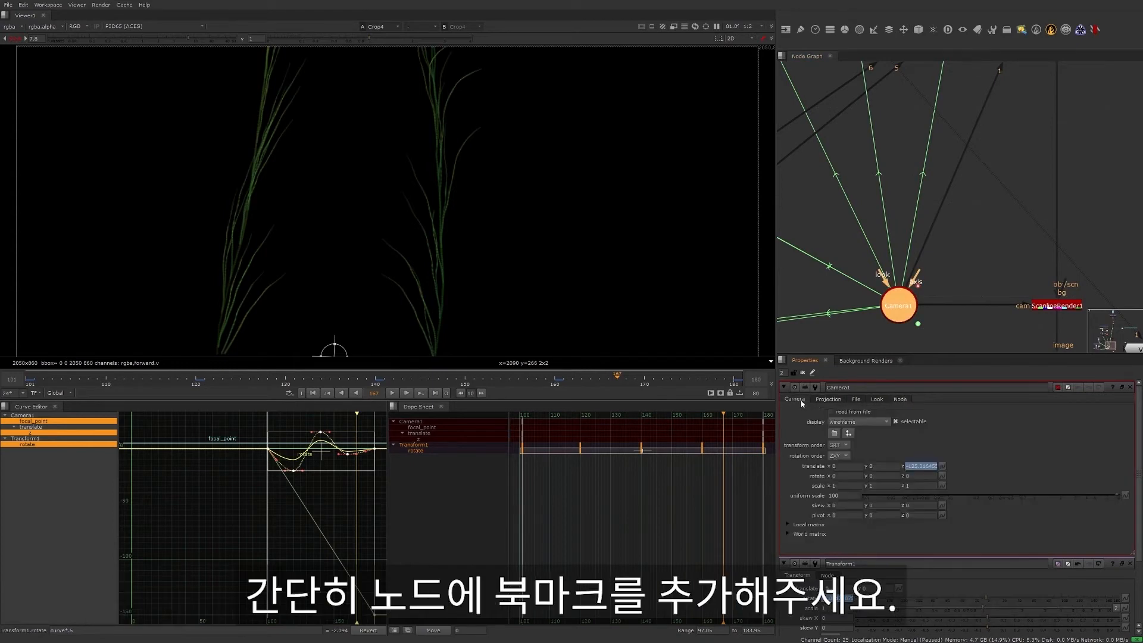
click(956, 339)
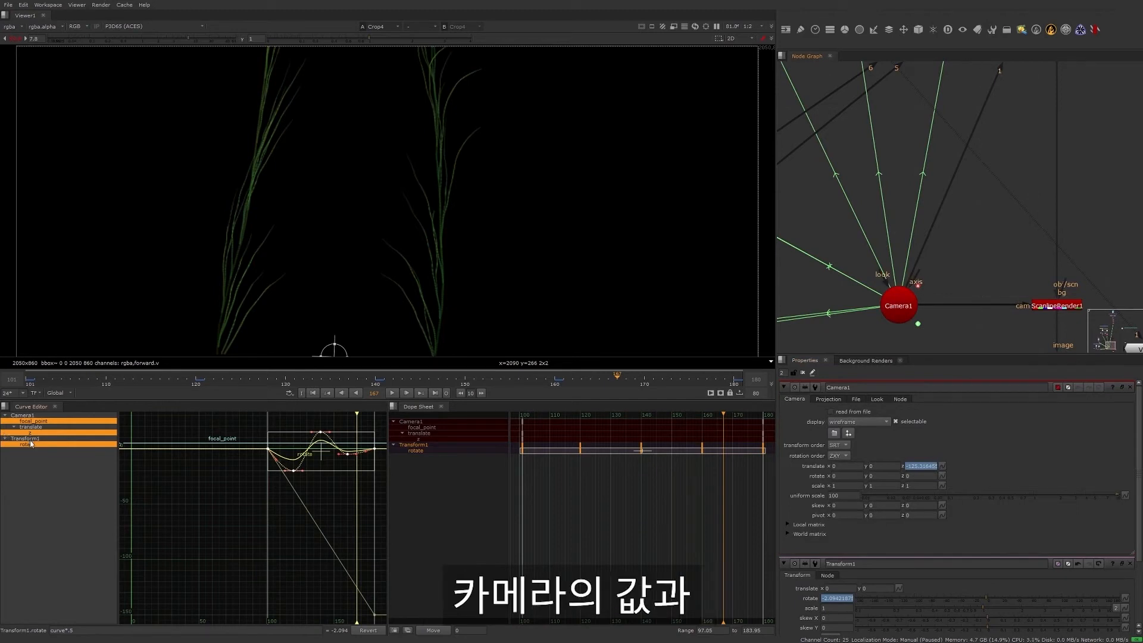
- Look over the combined Camera1 and Transform1 animation curves and close Transform1's properties
middle_drag(254, 493, 204, 523)
scroll(225, 540, up, 1)
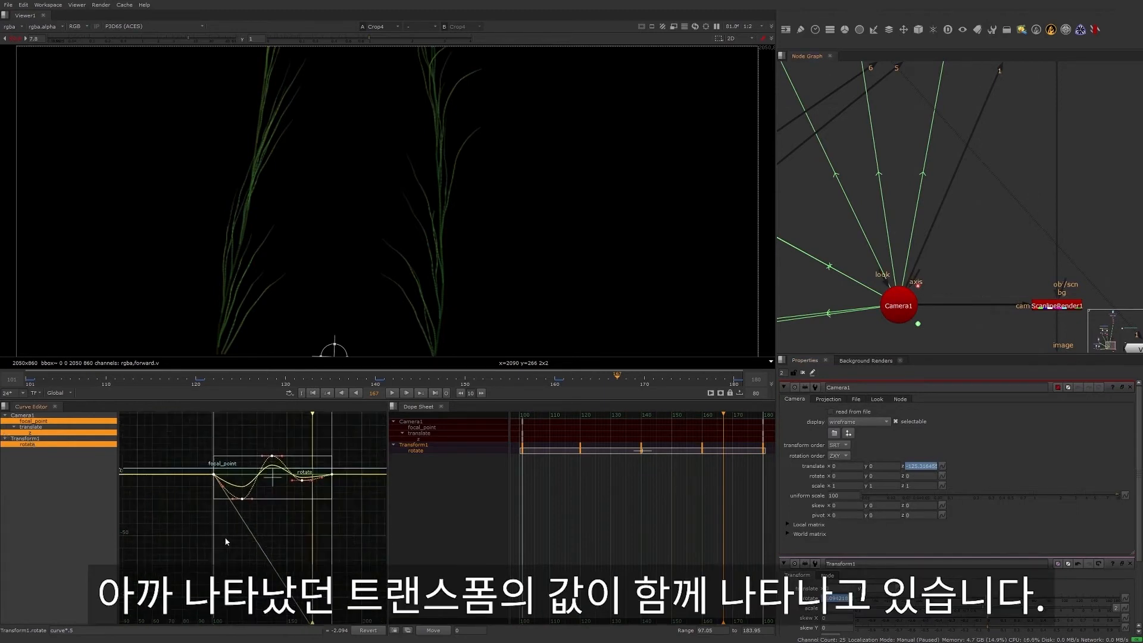
scroll(255, 512, up, 1)
scroll(253, 511, up, 2)
middle_drag(295, 535, 266, 576)
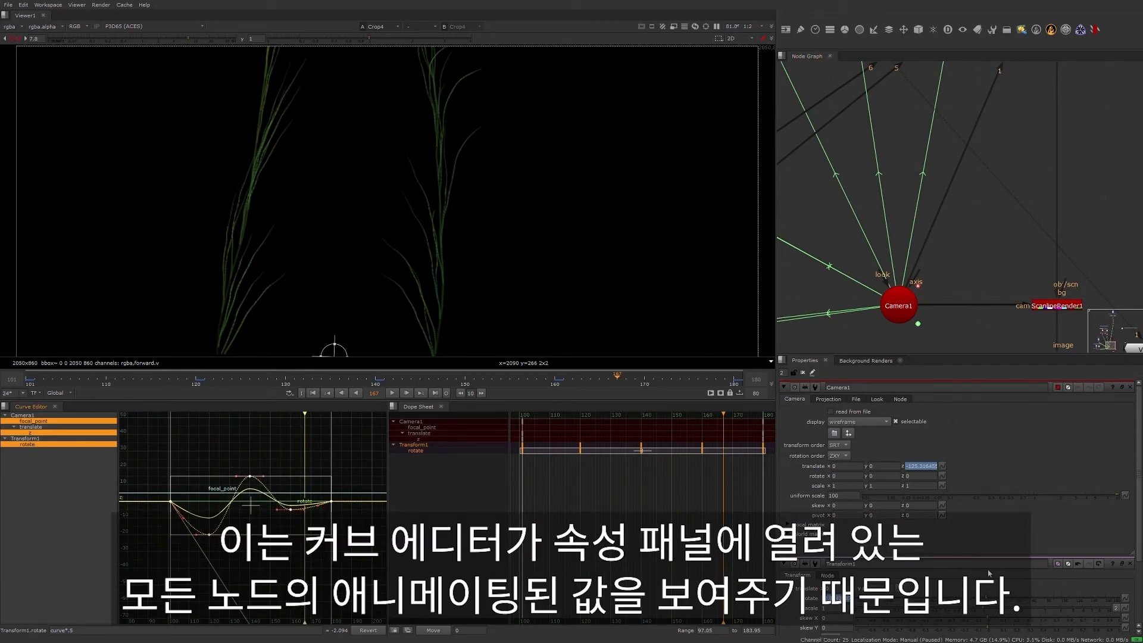
click(1130, 563)
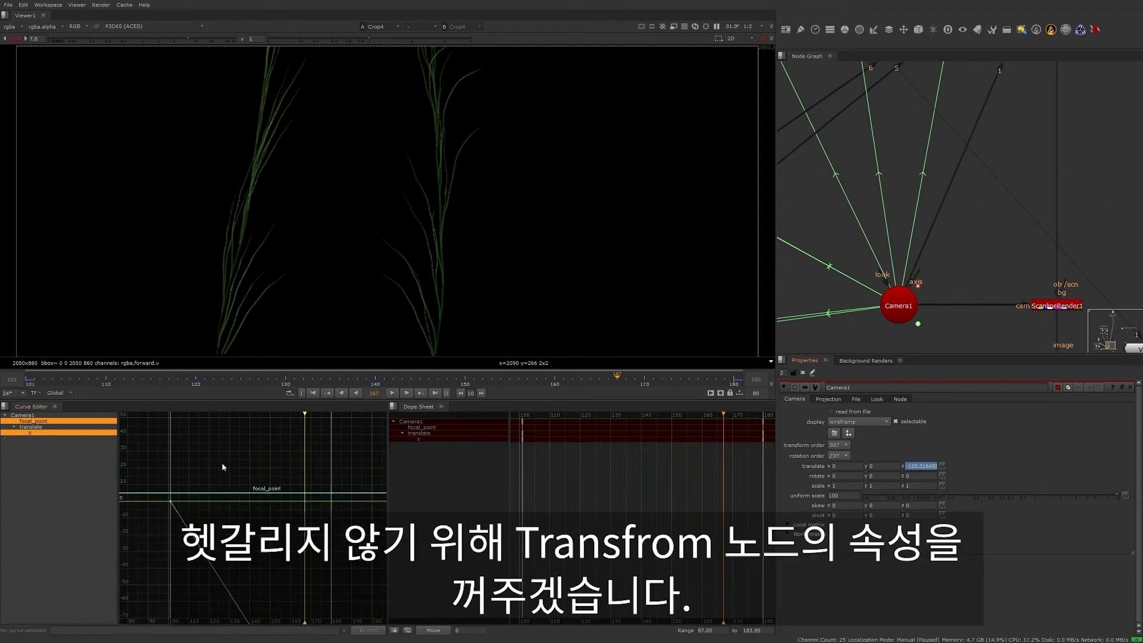
- Go to the last frame and move Camera1's final translate z keyframe to frame 150
middle_drag(297, 538, 314, 469)
scroll(304, 486, down, 2)
scroll(298, 494, down, 4)
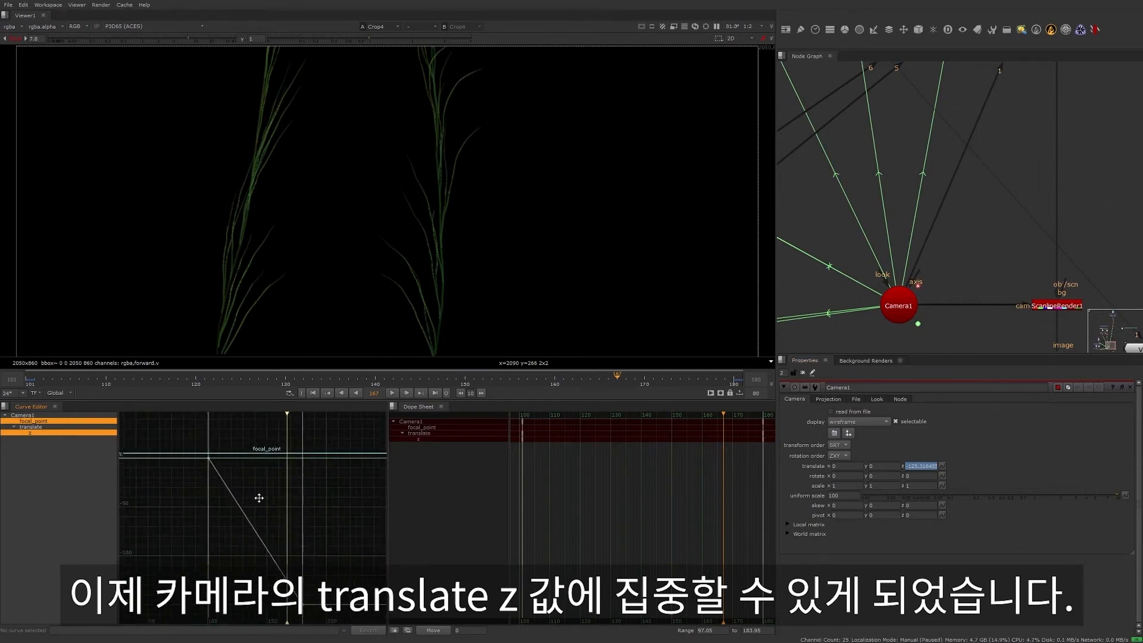
click(439, 393)
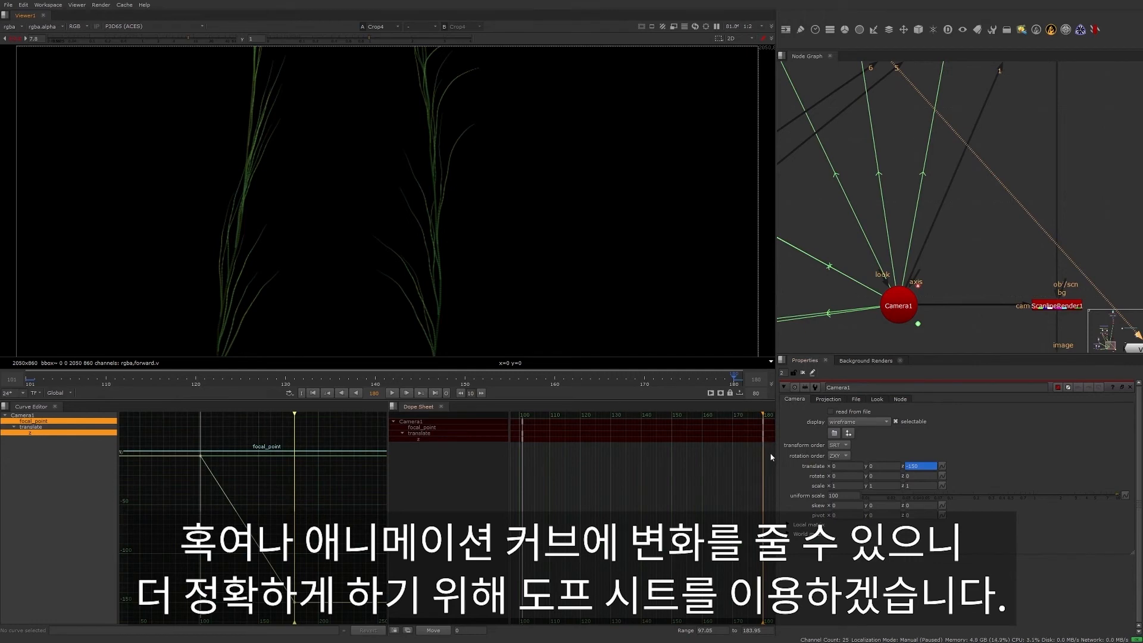
drag(764, 437, 676, 444)
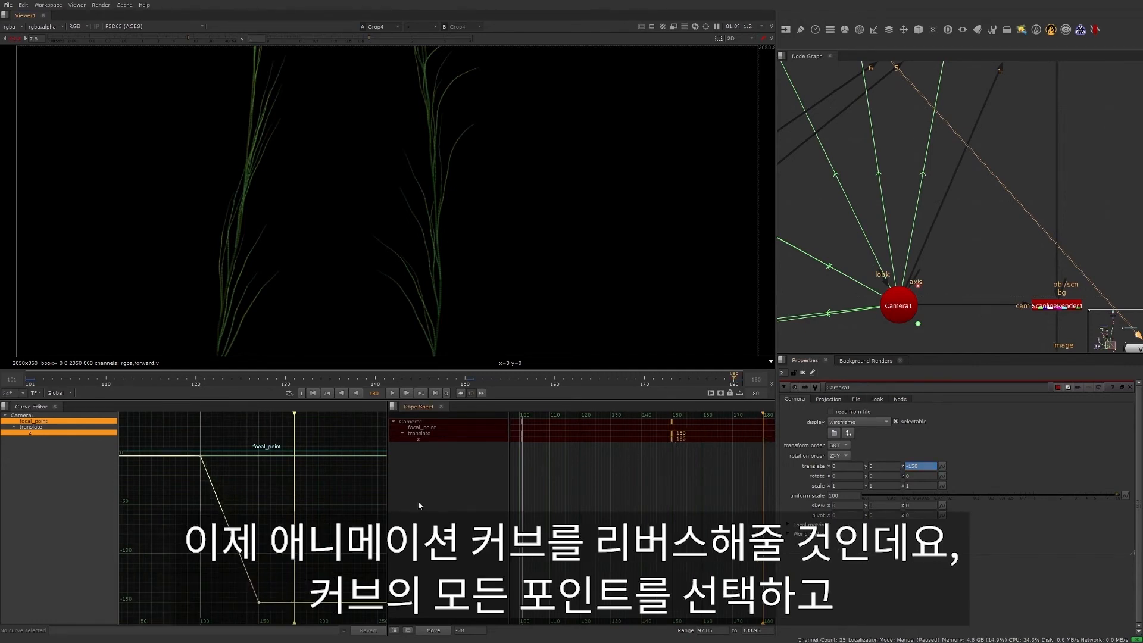
- Select all keyframes on Camera1's translate z curve and apply the predefined Reverse to it
drag(182, 450, 298, 626)
click(308, 560)
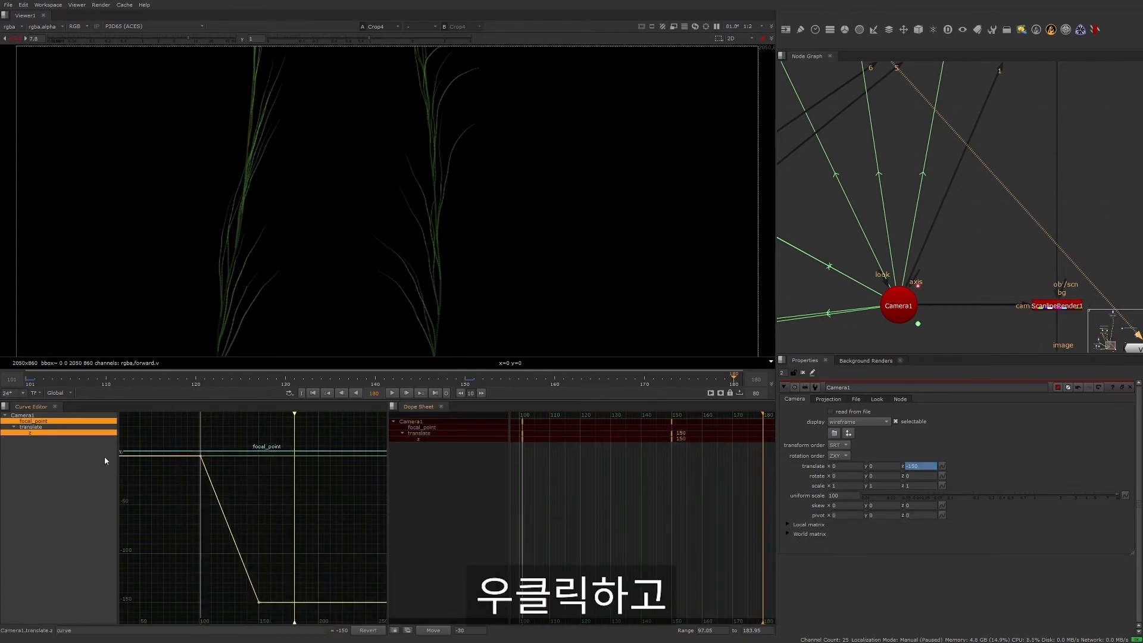
click(78, 434)
drag(153, 440, 286, 602)
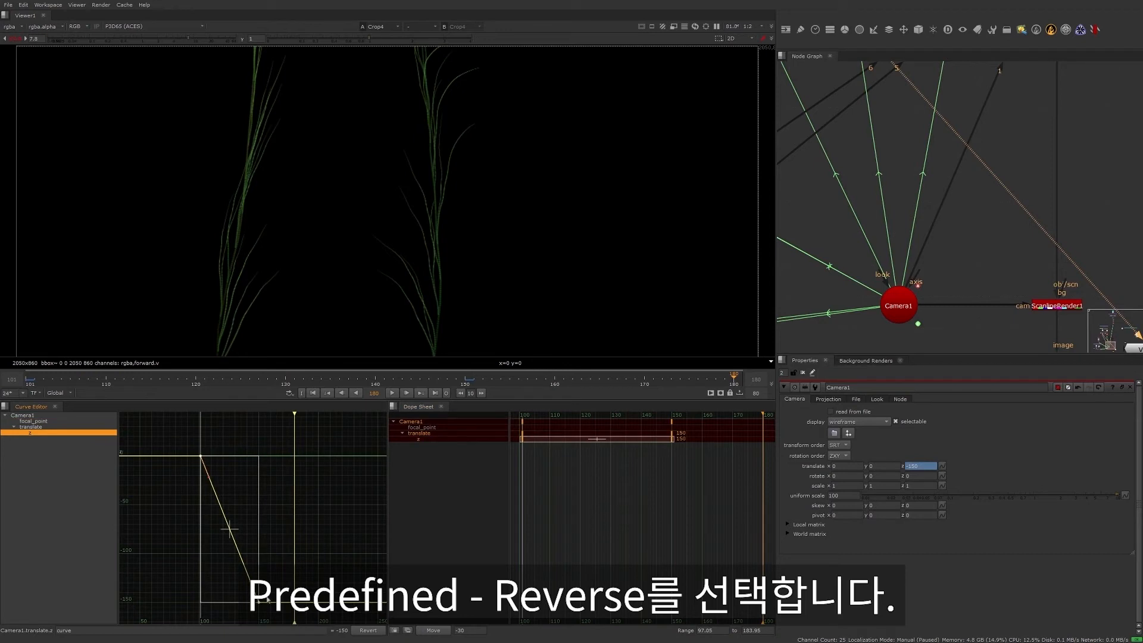
right_click(241, 566)
mouse_move(286, 606)
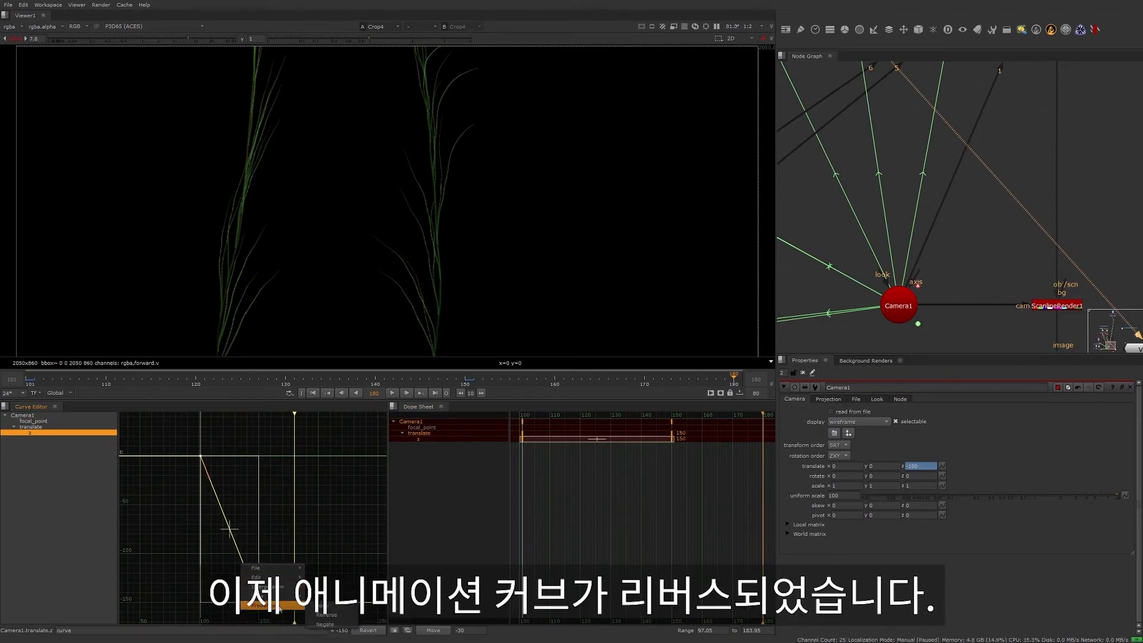
click(325, 614)
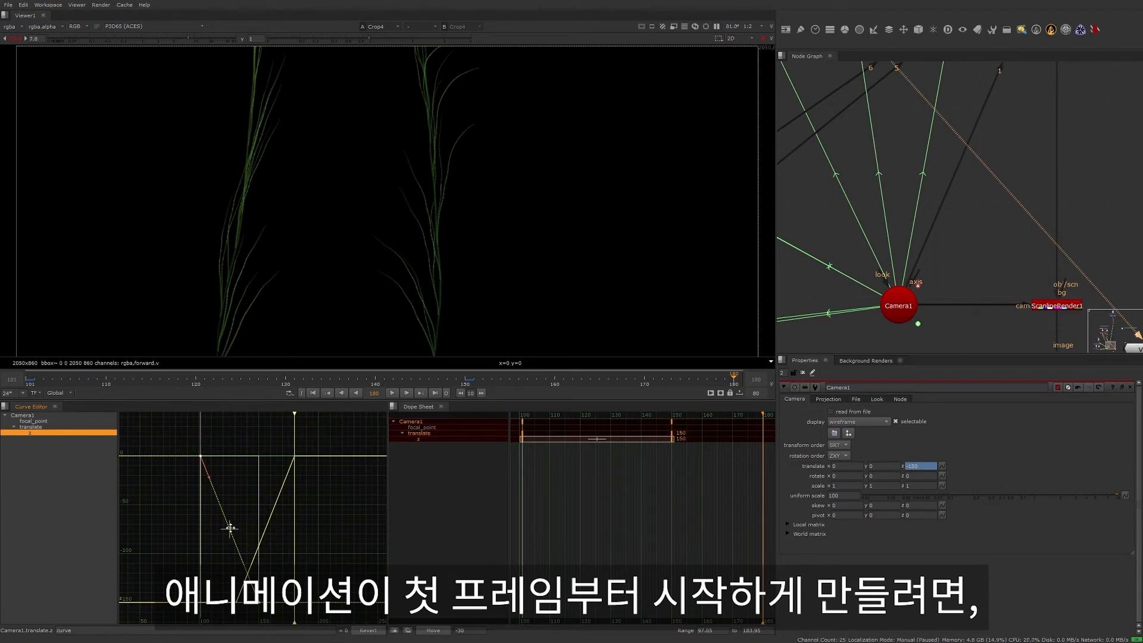
- Move Camera1's selected translate z keyframes by 30 frames so the reversed animation starts on the first frame
drag(230, 528, 230, 529)
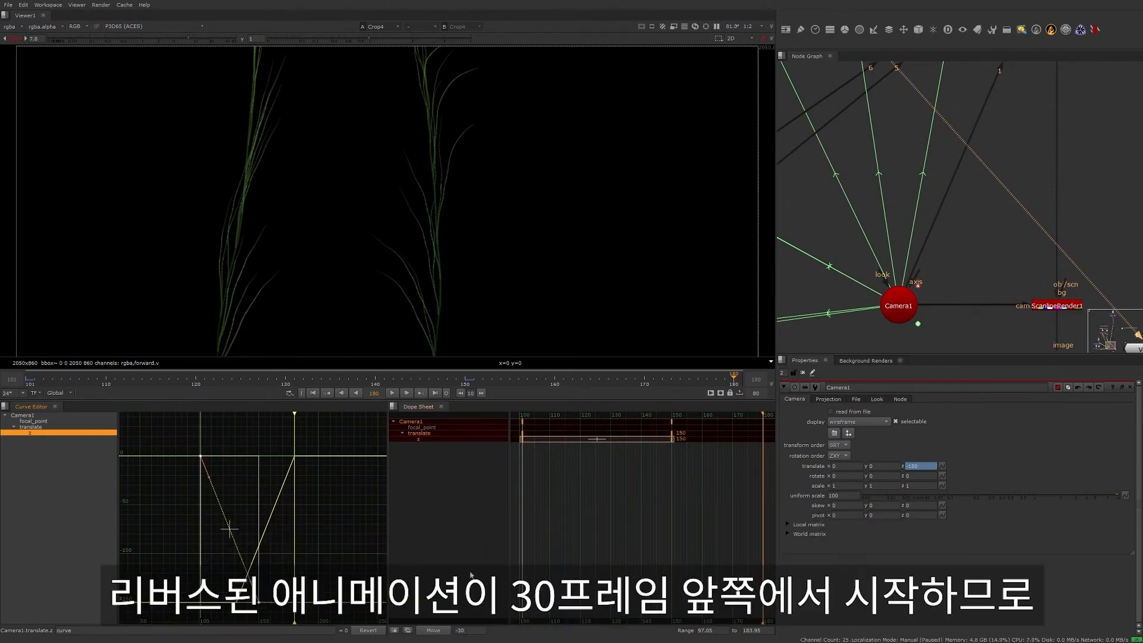
click(470, 629)
drag(467, 630, 453, 629)
text(30)
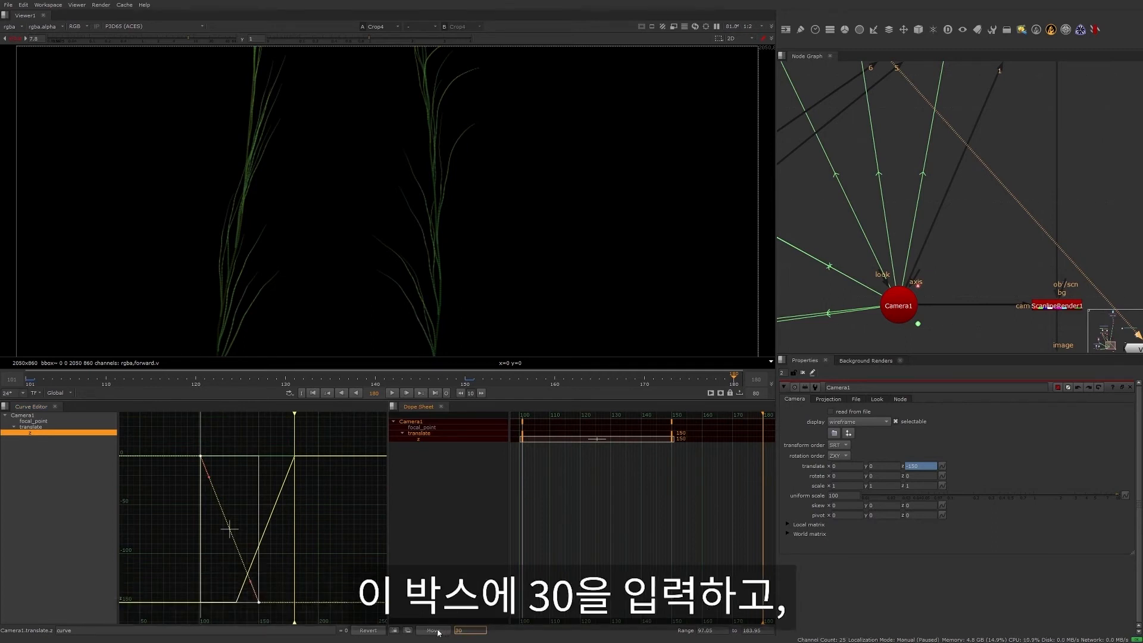
click(432, 629)
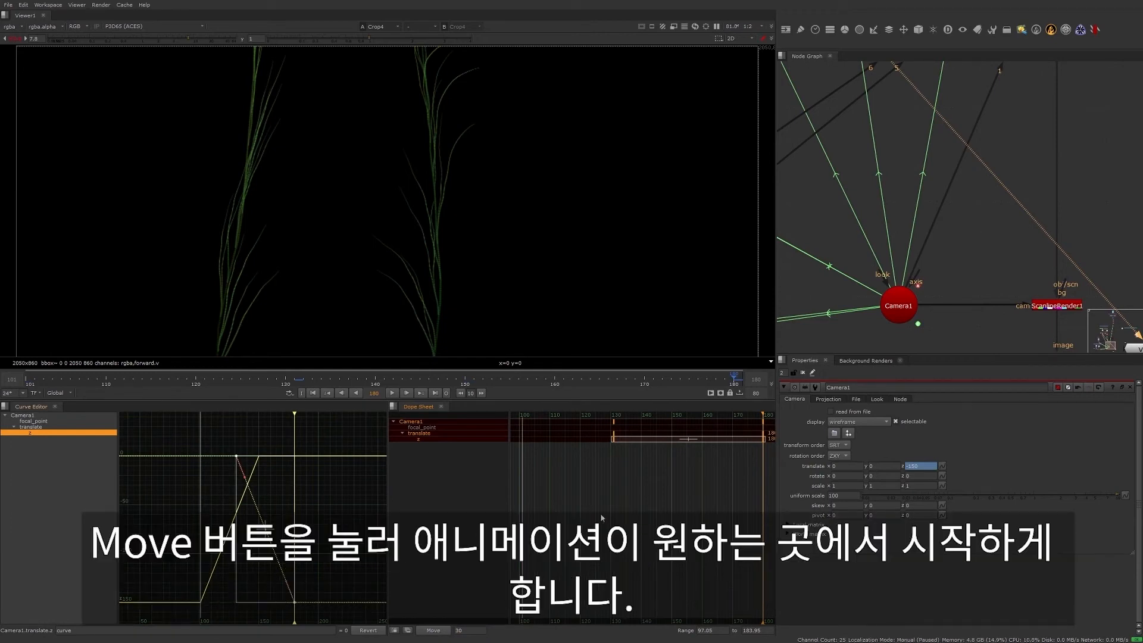
- Check the remaining 040_62_V01 shot notes via the bookmarks and jump to the Bubbles backdrop
key(j)
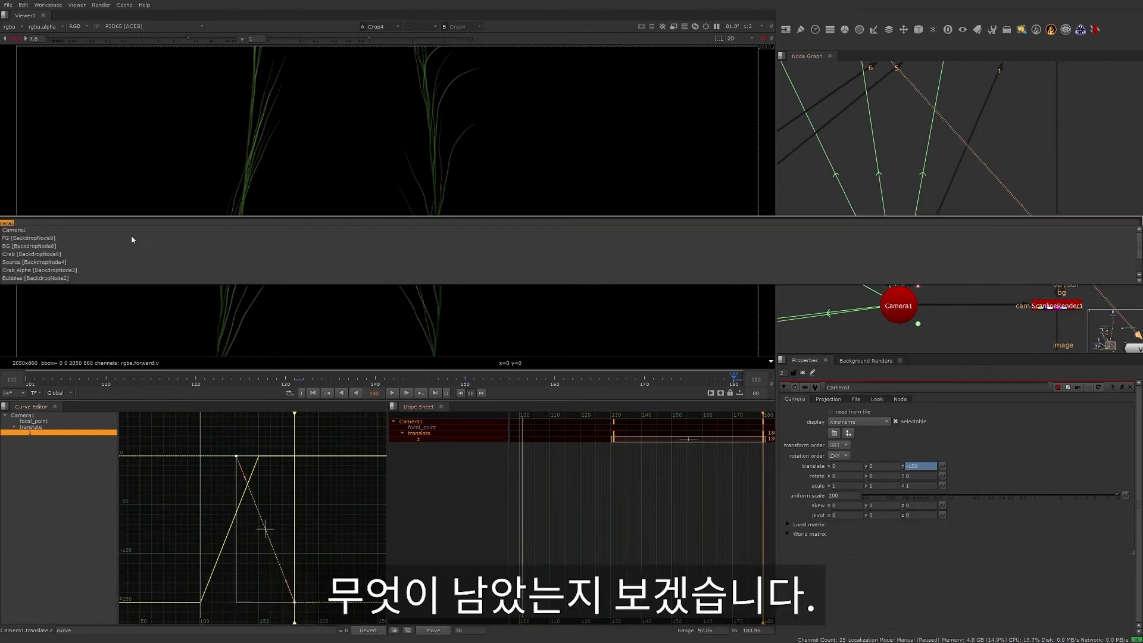
scroll(125, 242, down, 3)
click(69, 264)
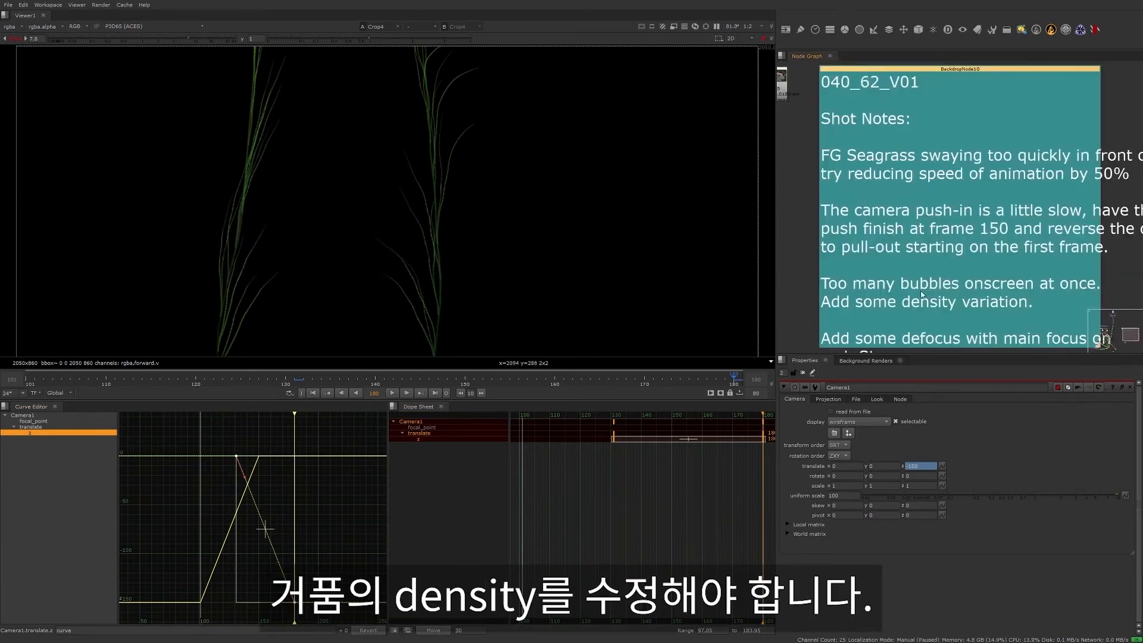
key(j)
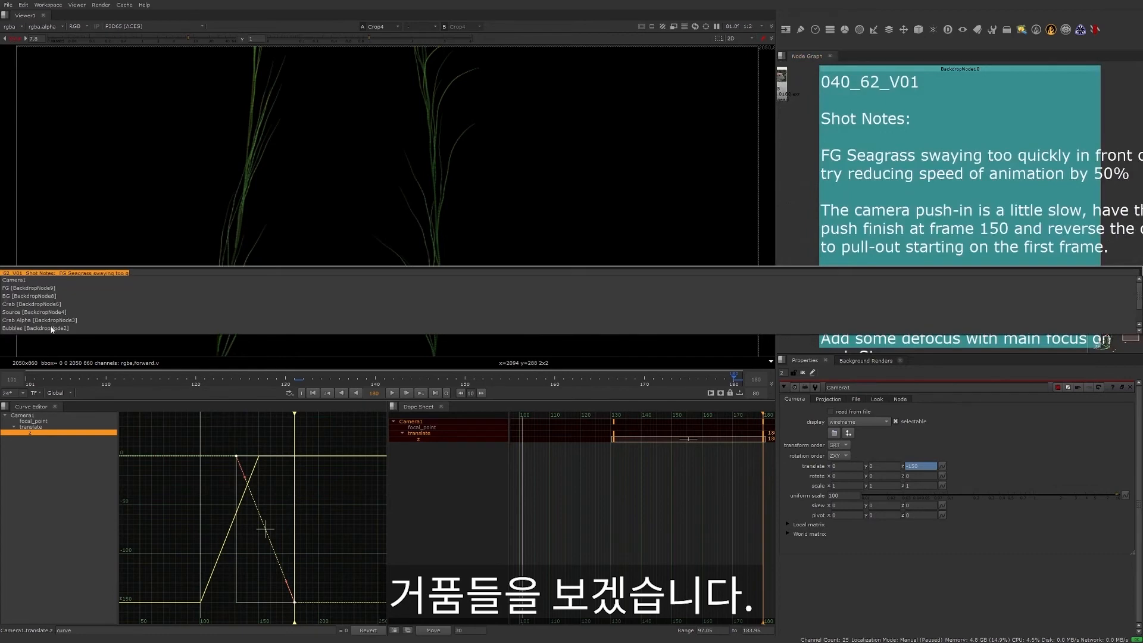
click(53, 327)
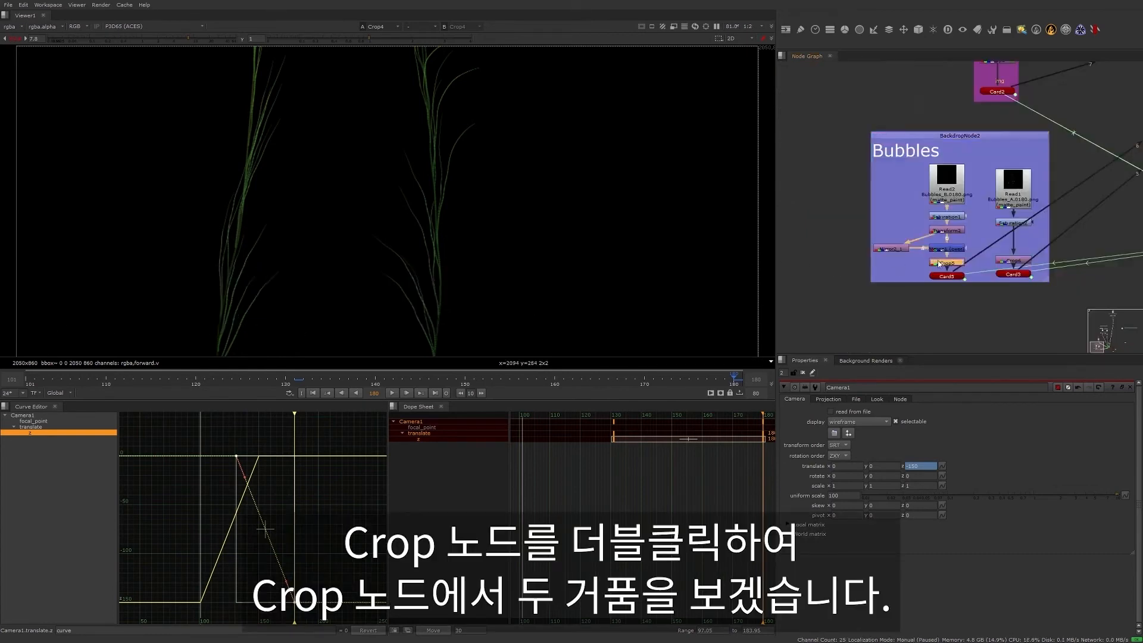
- Open the properties of both Crop nodes in the Bubbles backdrop and show Crop5 in the viewer
double_click(945, 262)
click(1015, 260)
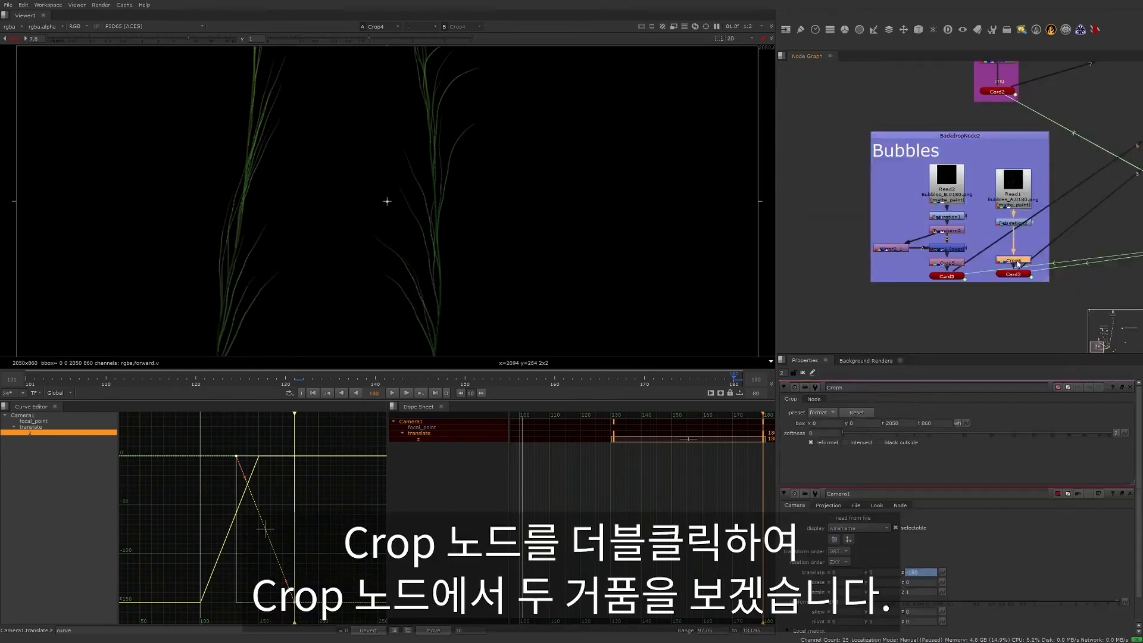
double_click(1016, 260)
key(1)
- Open the properties of the Bubbles Read2 and Read1 nodes so both clips load in the Dope Sheet
click(943, 178)
double_click(943, 193)
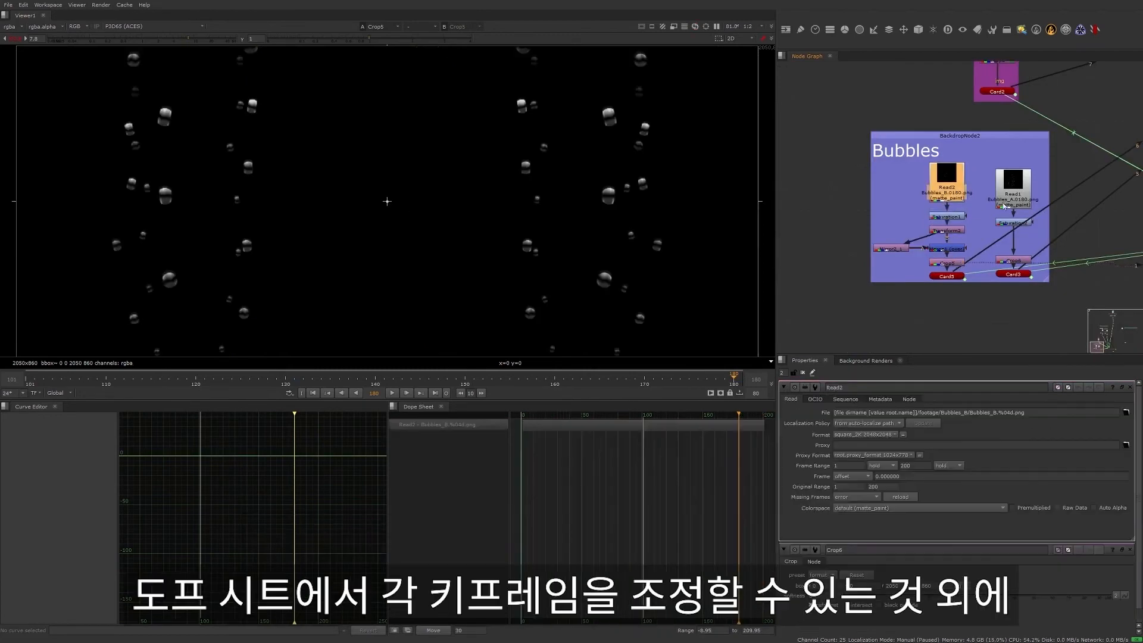
click(1018, 197)
double_click(1005, 210)
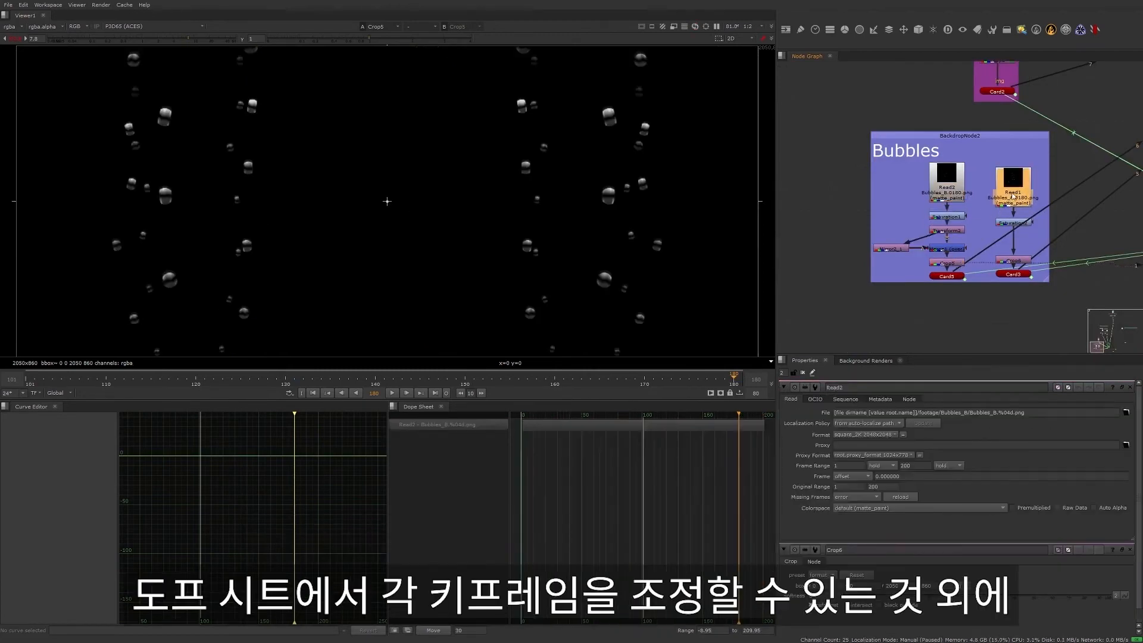
- Trim the Read1 Bubbles_A clip in the Dope Sheet to frame range 96–146 and shift it to an offset of 6
click(568, 425)
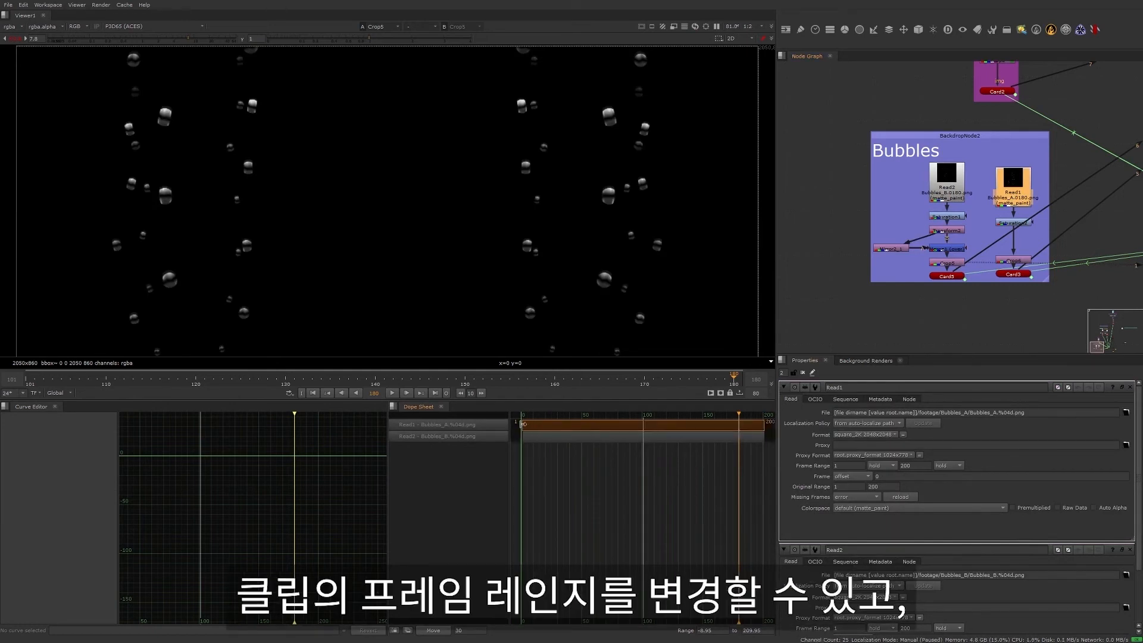
drag(523, 424, 610, 423)
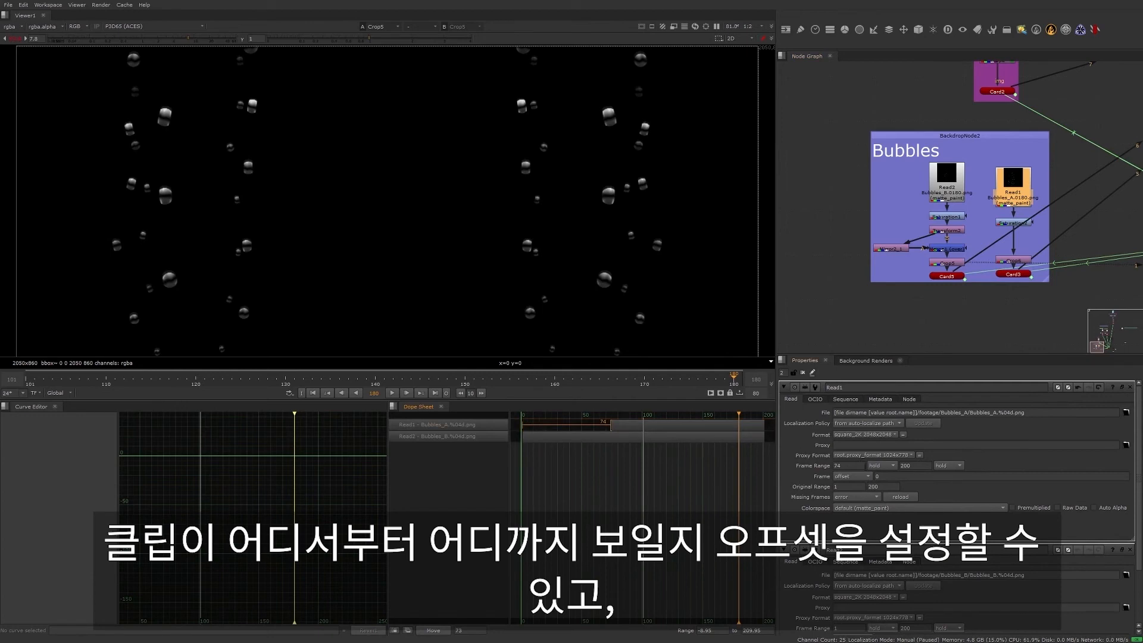
drag(687, 424, 652, 425)
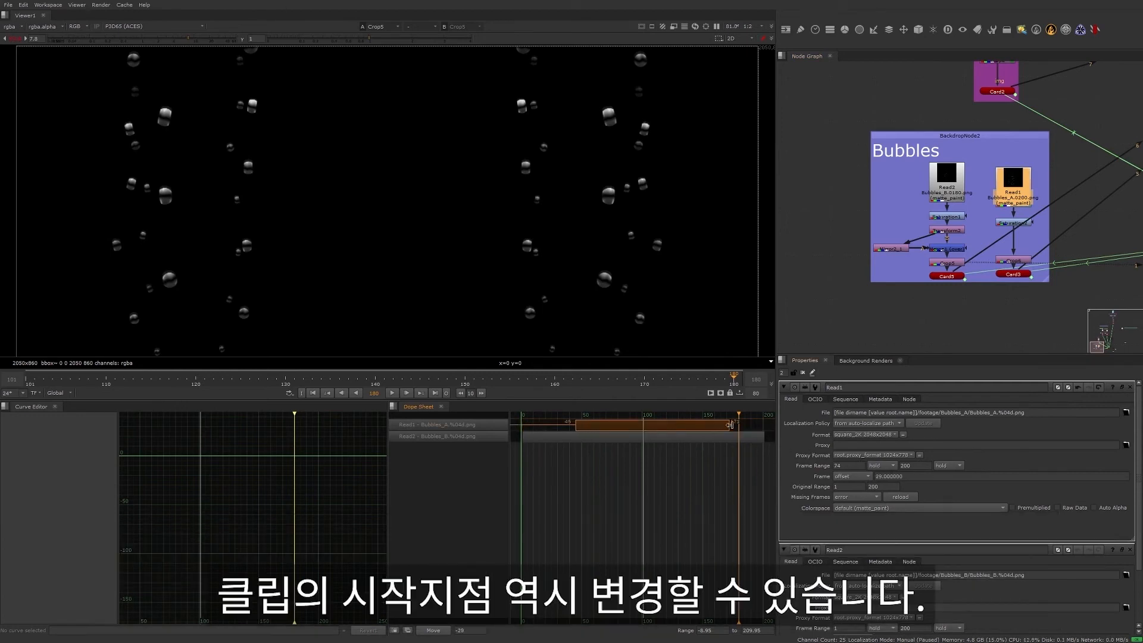
drag(730, 425, 652, 428)
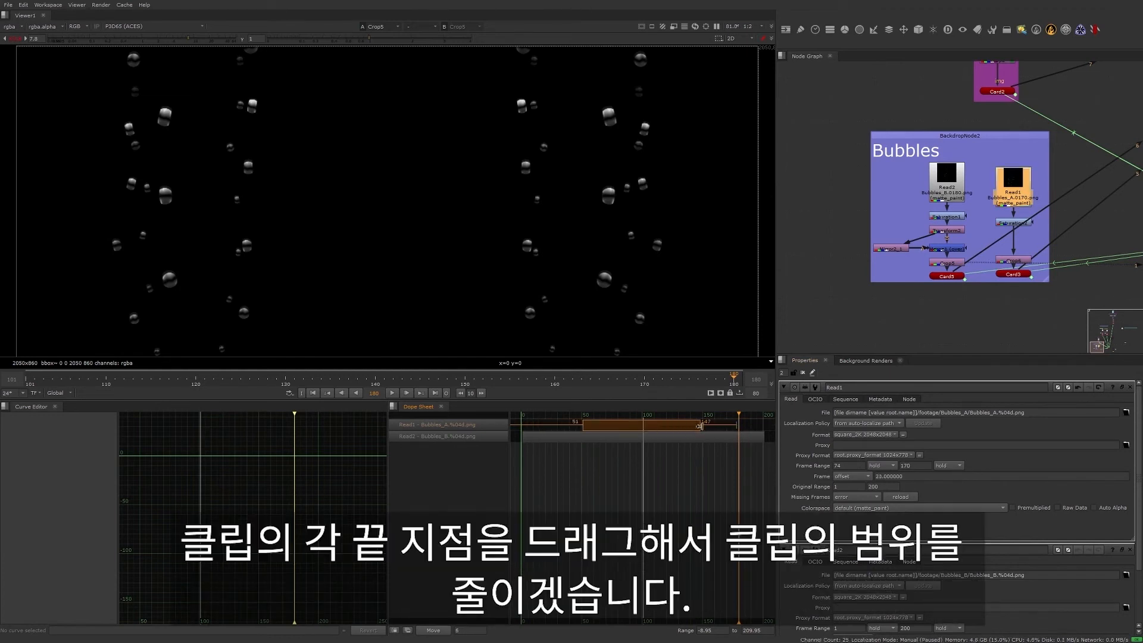
drag(695, 422, 670, 424)
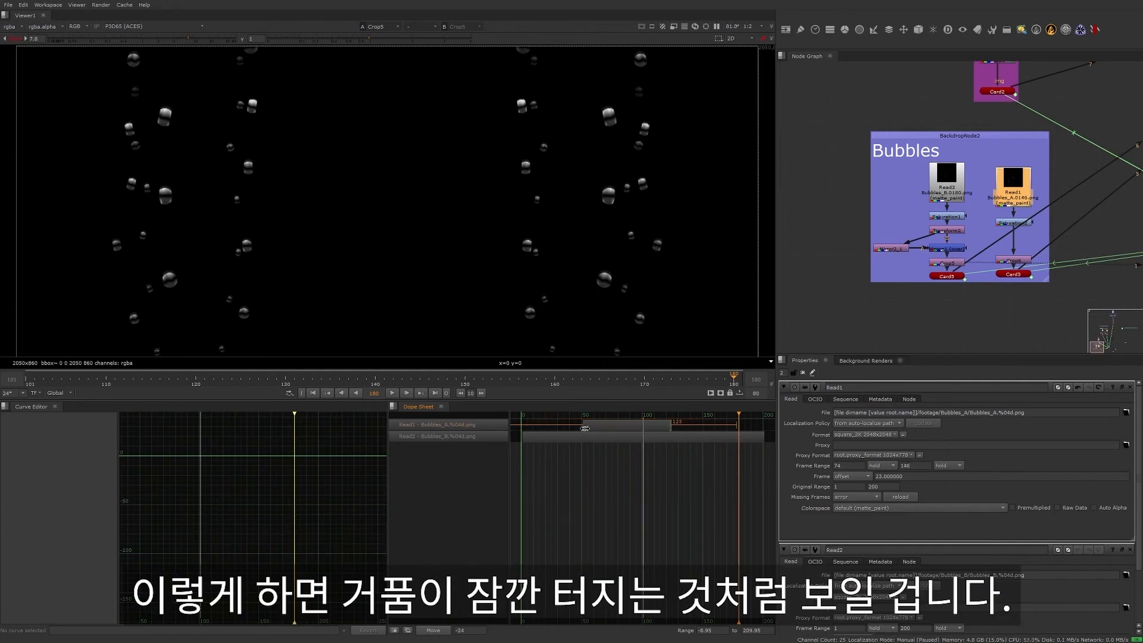
drag(583, 426, 648, 429)
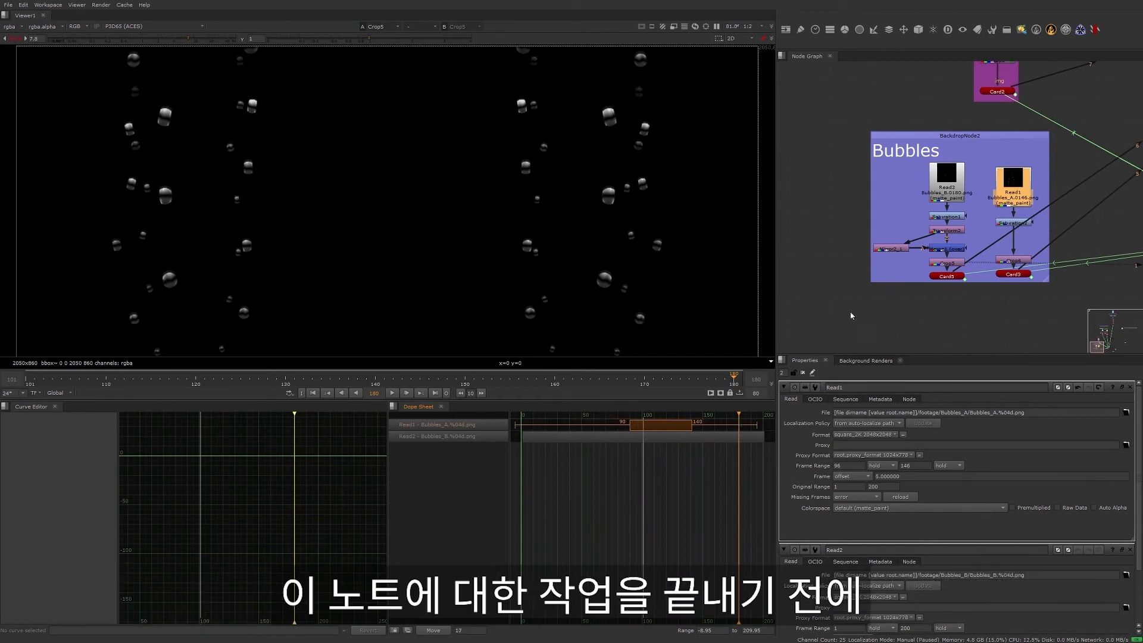
- Set Read1's behaviour before and after its frame range to black
click(881, 466)
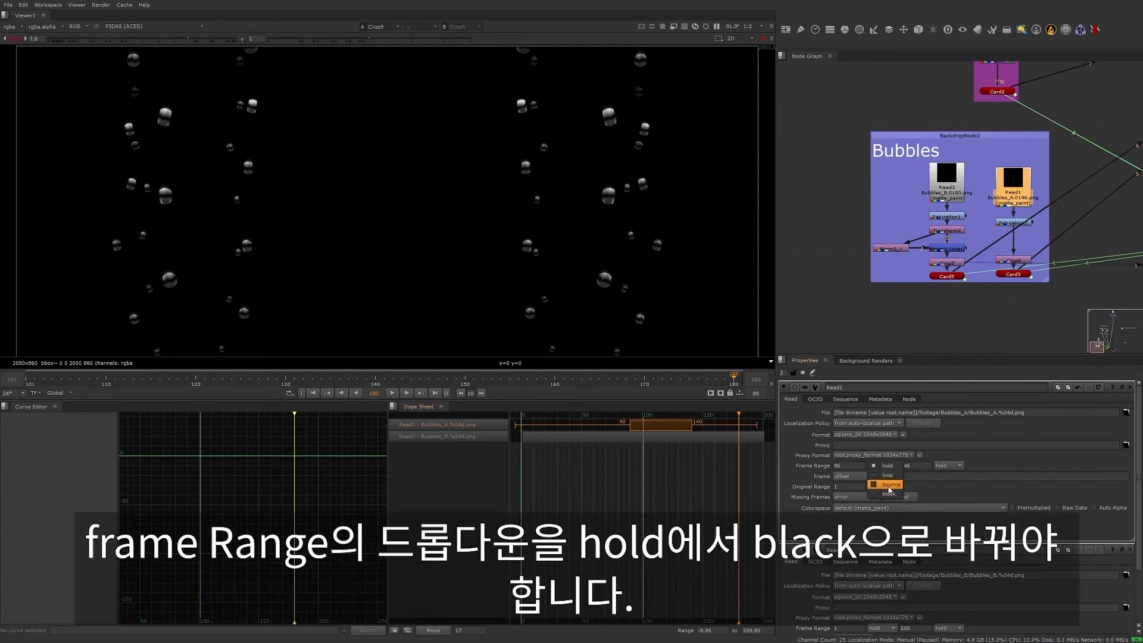
click(881, 497)
click(946, 465)
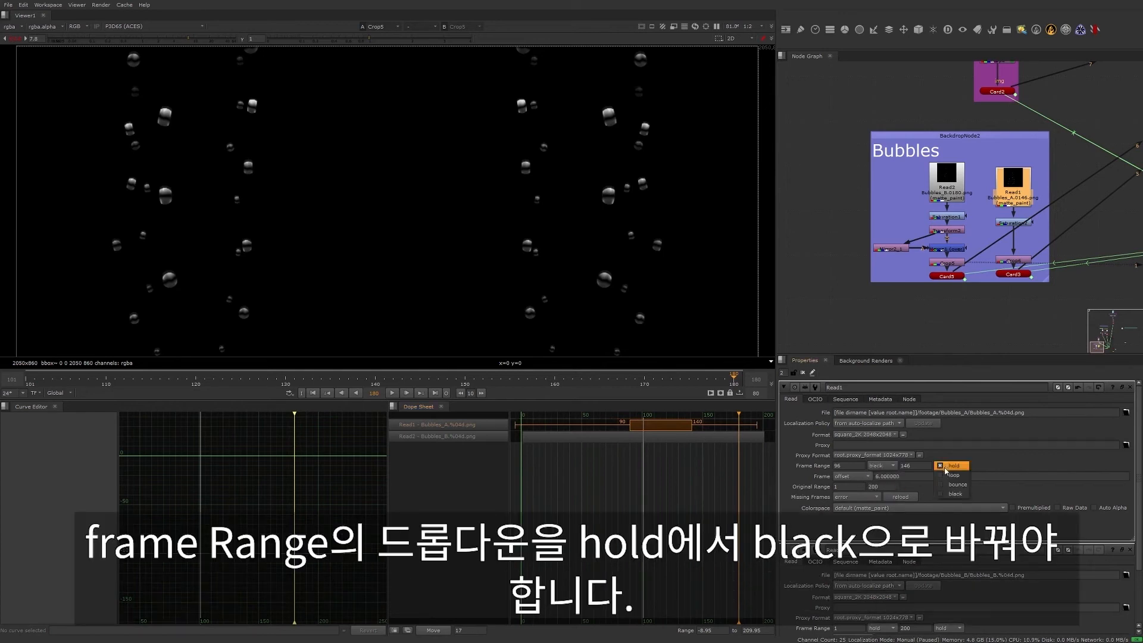
click(956, 496)
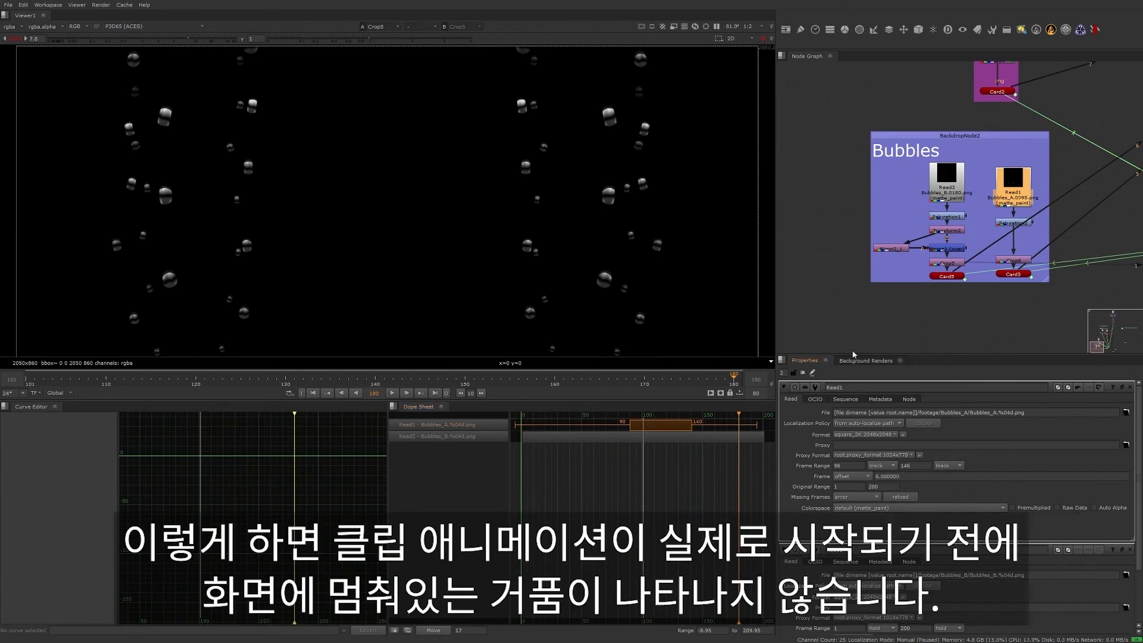
click(851, 322)
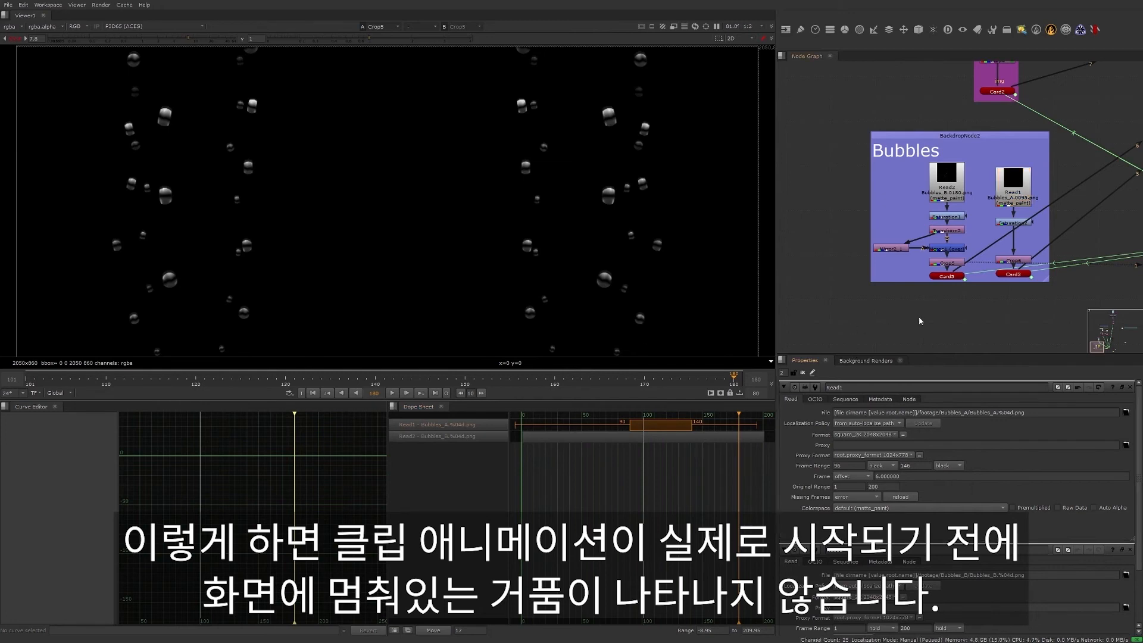
- View the Bubbles_A branch's Crop6 node and go to frame 111 to check the trimmed bubbles
click(1005, 260)
key(1)
click(941, 281)
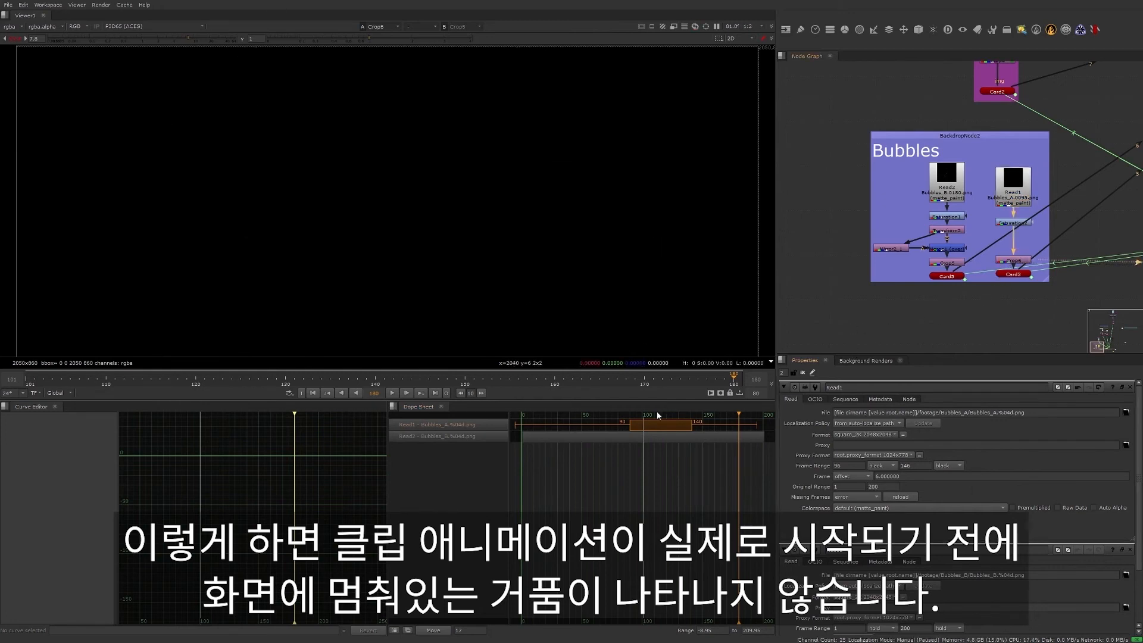
click(656, 415)
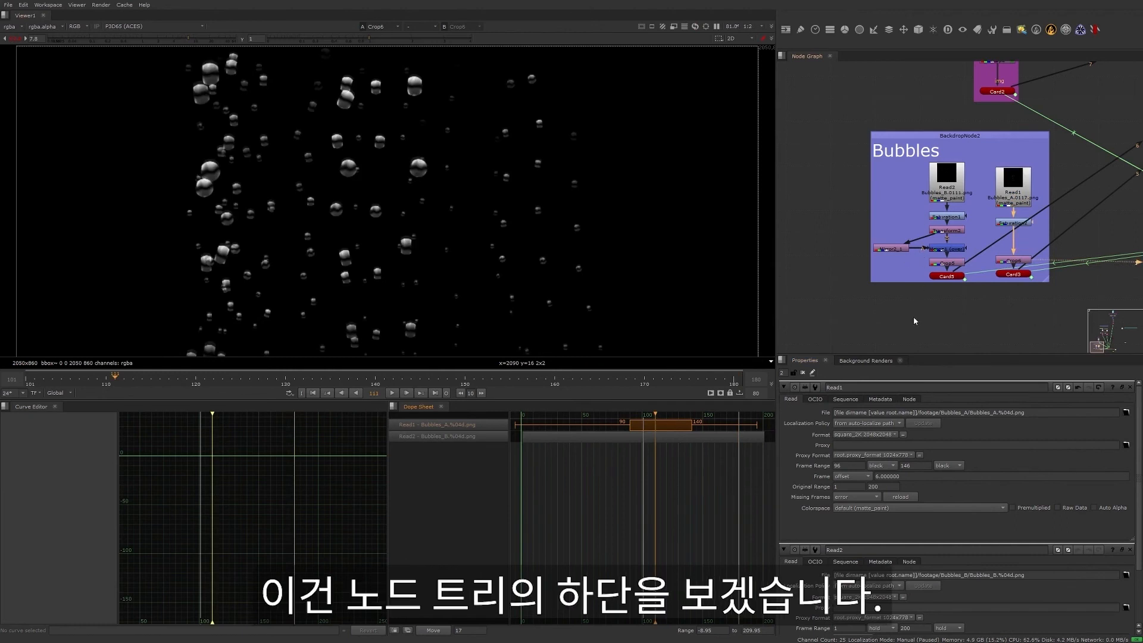
- Show the ZDefocus1 node below ScanlineRender1 in the viewer and enable it
scroll(933, 323, down, 3)
middle_drag(992, 316, 828, 258)
middle_drag(976, 273, 818, 287)
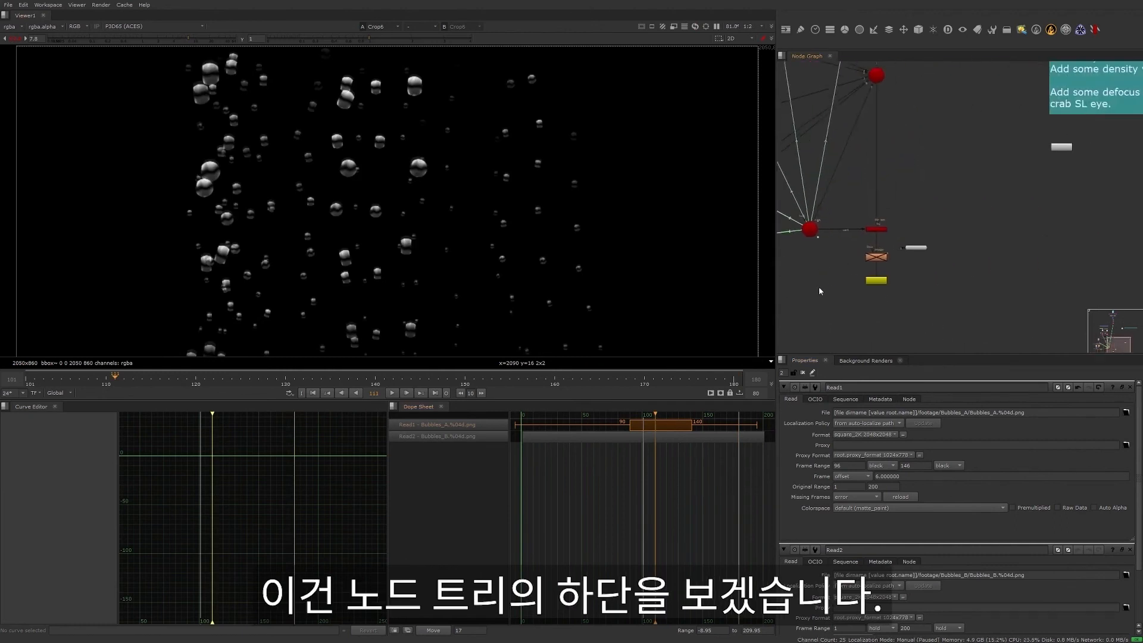
scroll(916, 309, up, 5)
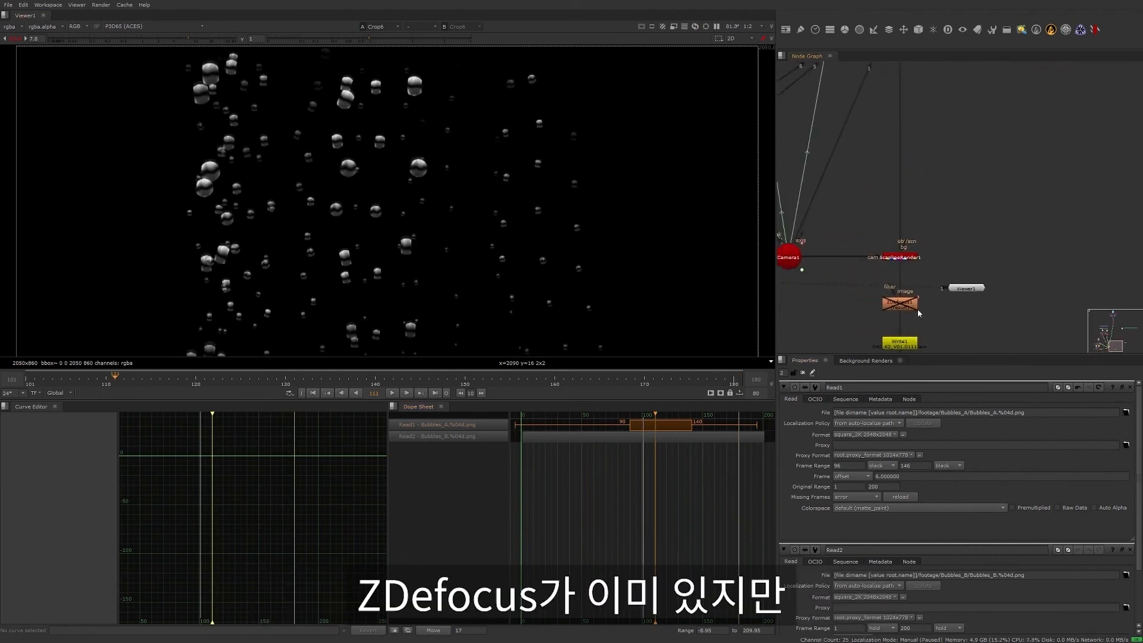
middle_drag(916, 309, 906, 282)
click(900, 281)
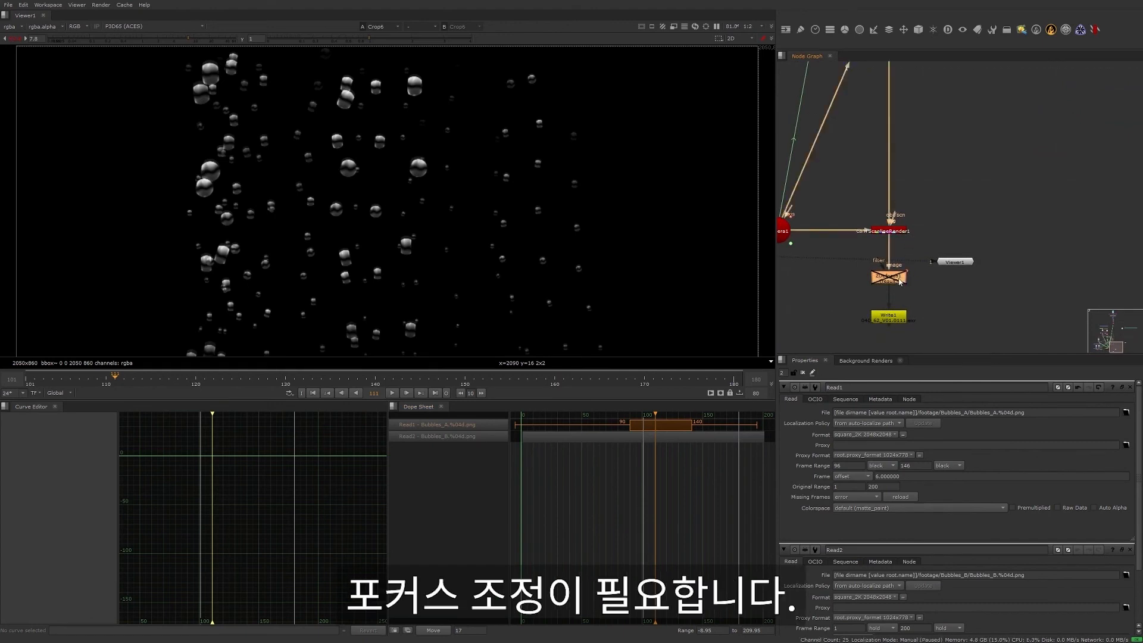
key(1)
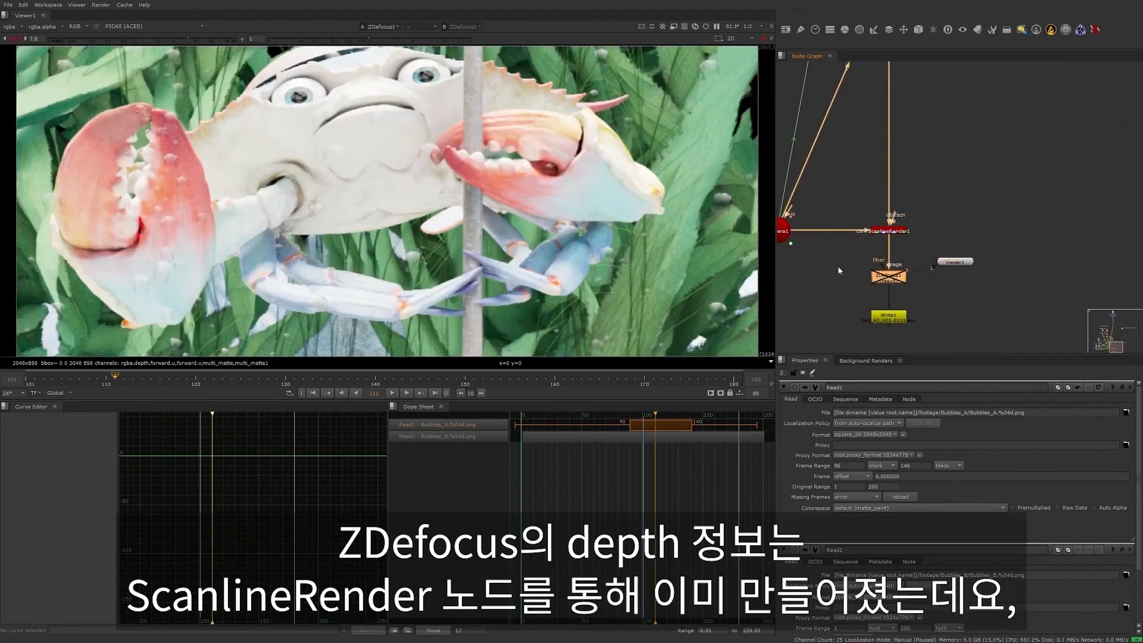
key(d)
- Examine the depth channel of ScanlineRender1 with the viewer gain reset to 1, and compare it at ZDefocus1
middle_drag(881, 227, 921, 241)
scroll(921, 241, down, 1)
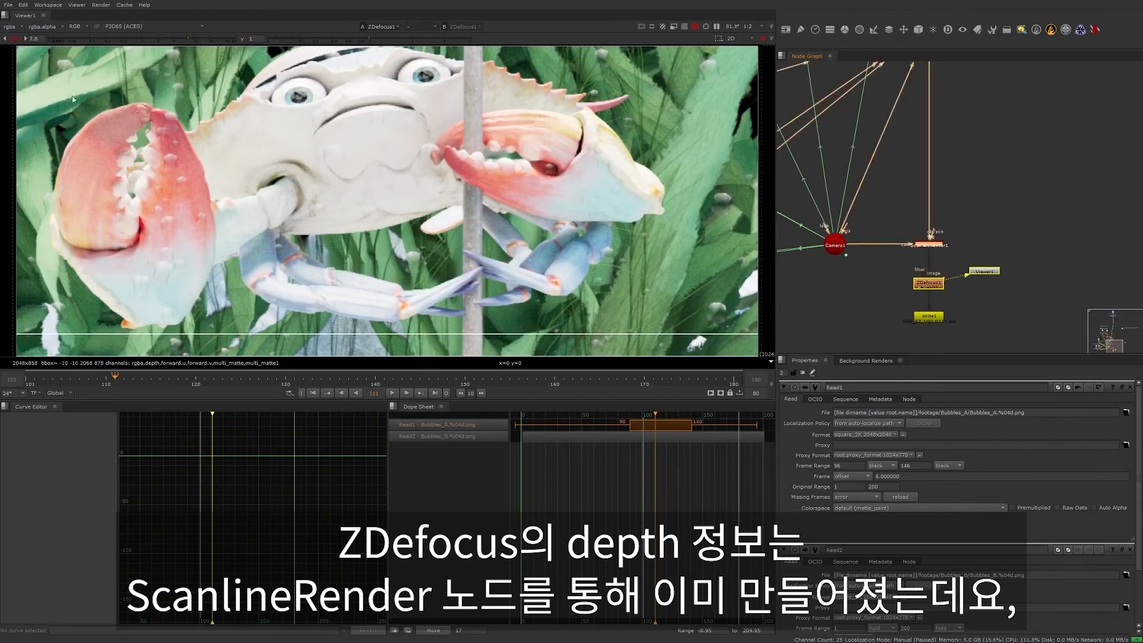
click(11, 27)
click(25, 75)
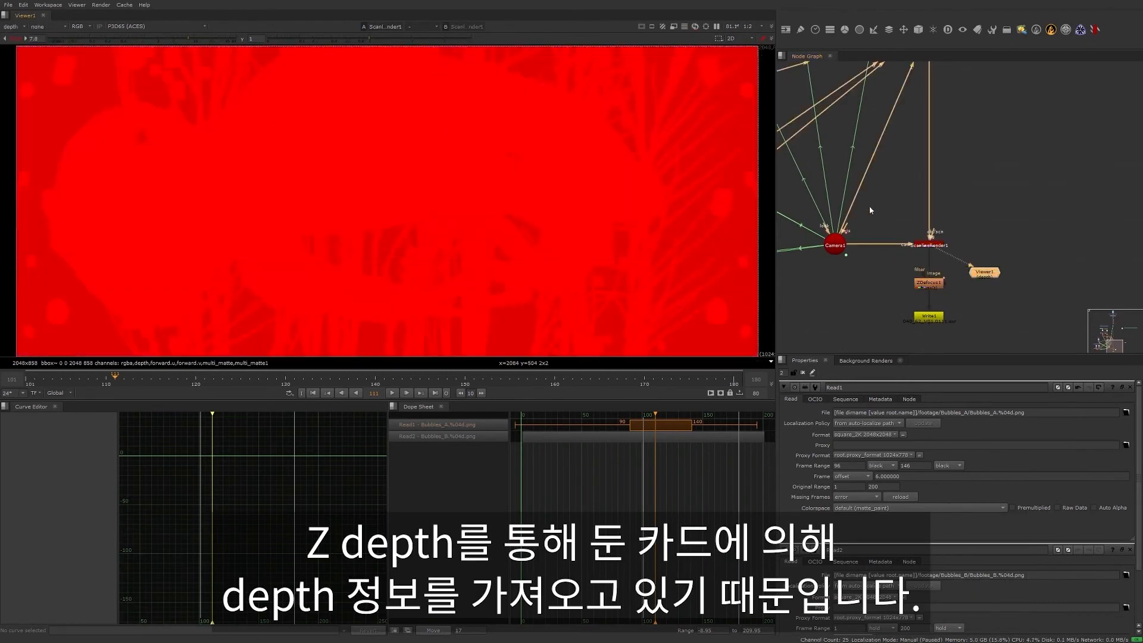
scroll(559, 200, down, 2)
click(13, 38)
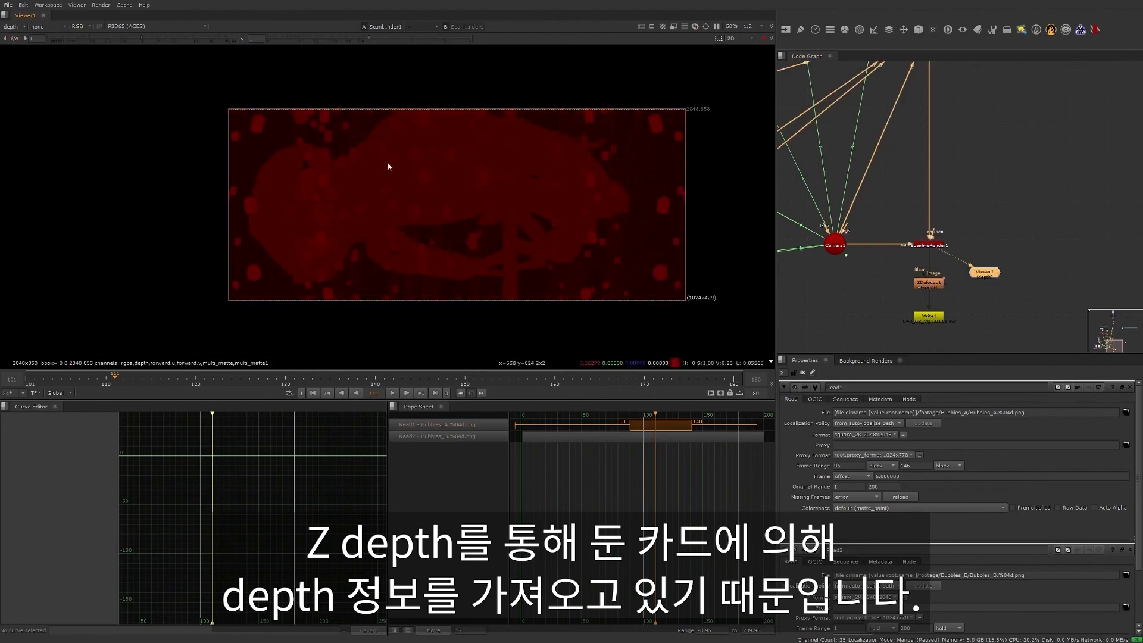
middle_drag(915, 238, 1010, 270)
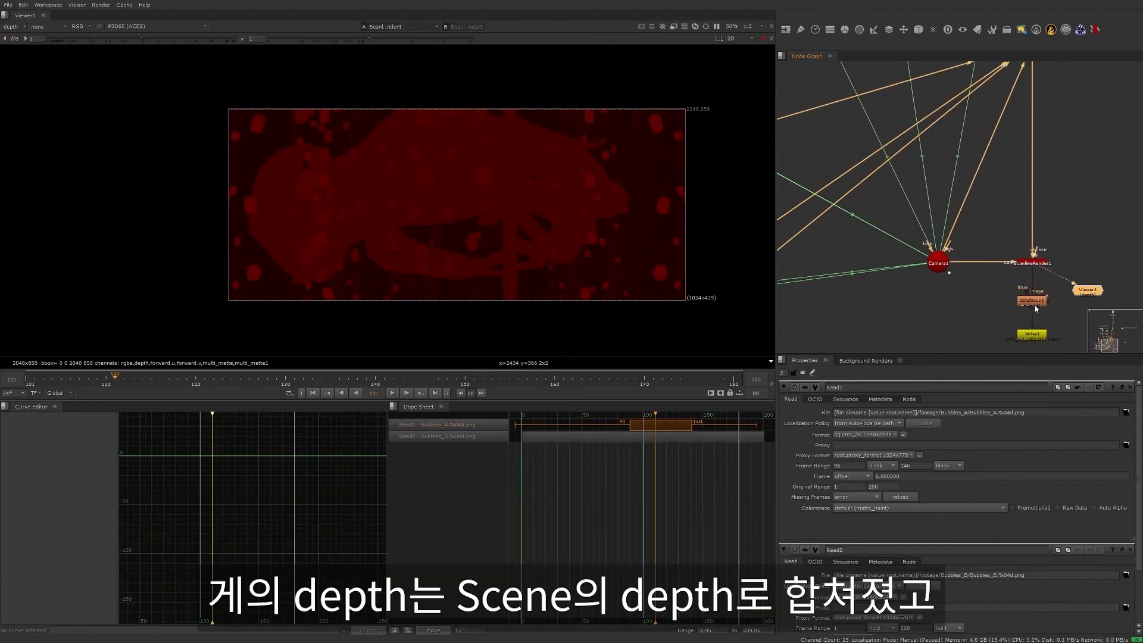
key(1)
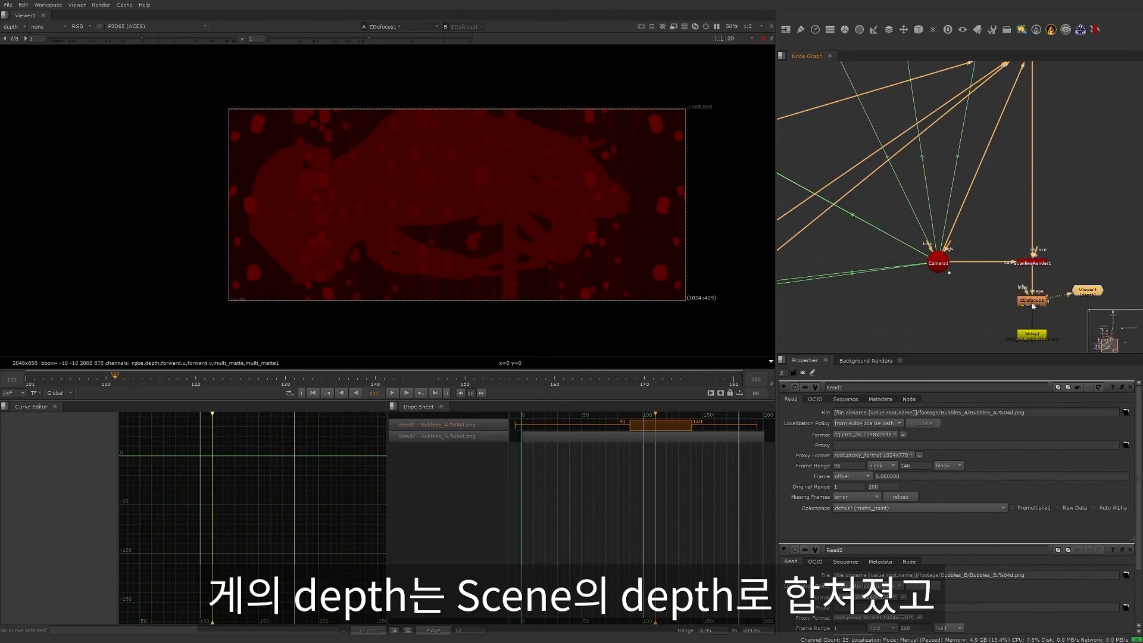
- Show the rgba layer and, at frame 101, place ZDefocus1's focal point on the crab's left eye, at about x 822, y 688
click(17, 27)
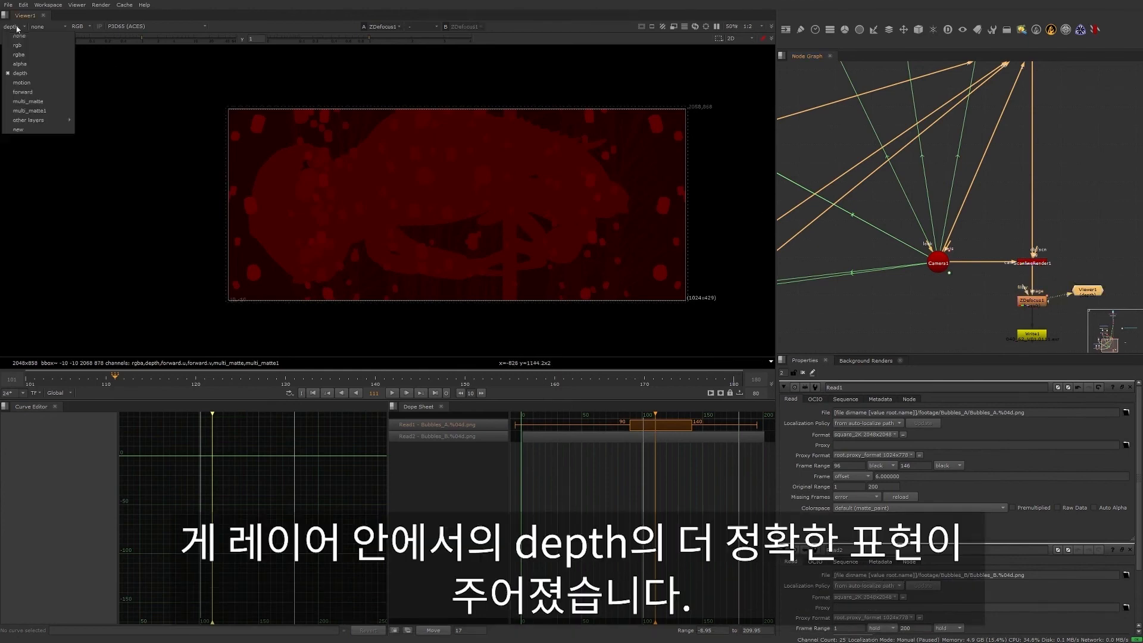
click(36, 54)
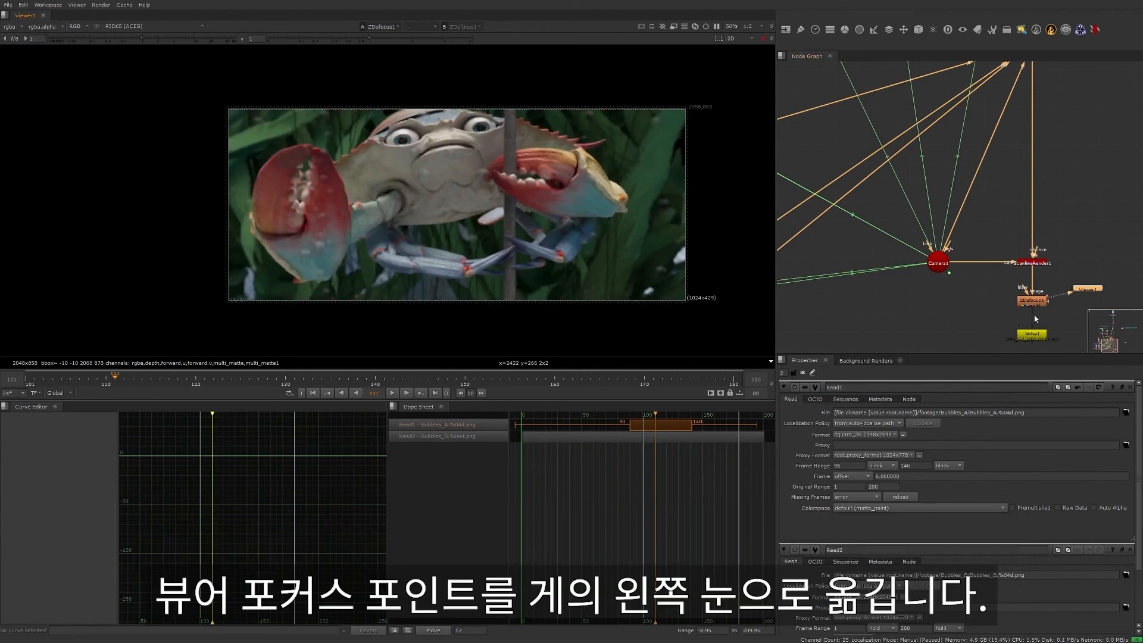
click(313, 393)
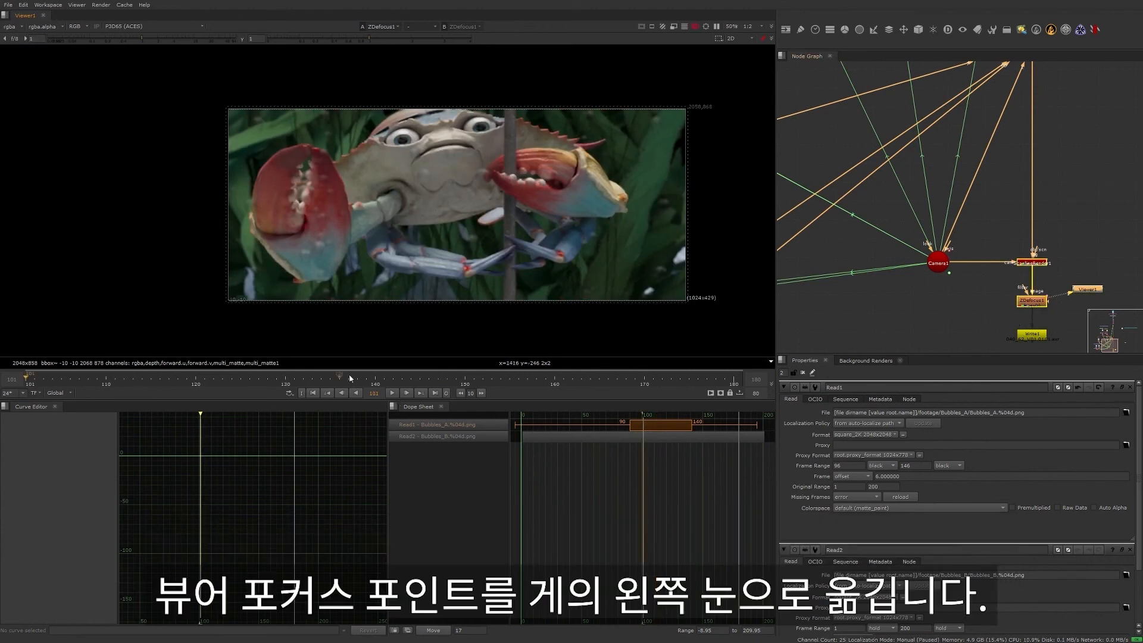
click(1034, 302)
double_click(1034, 302)
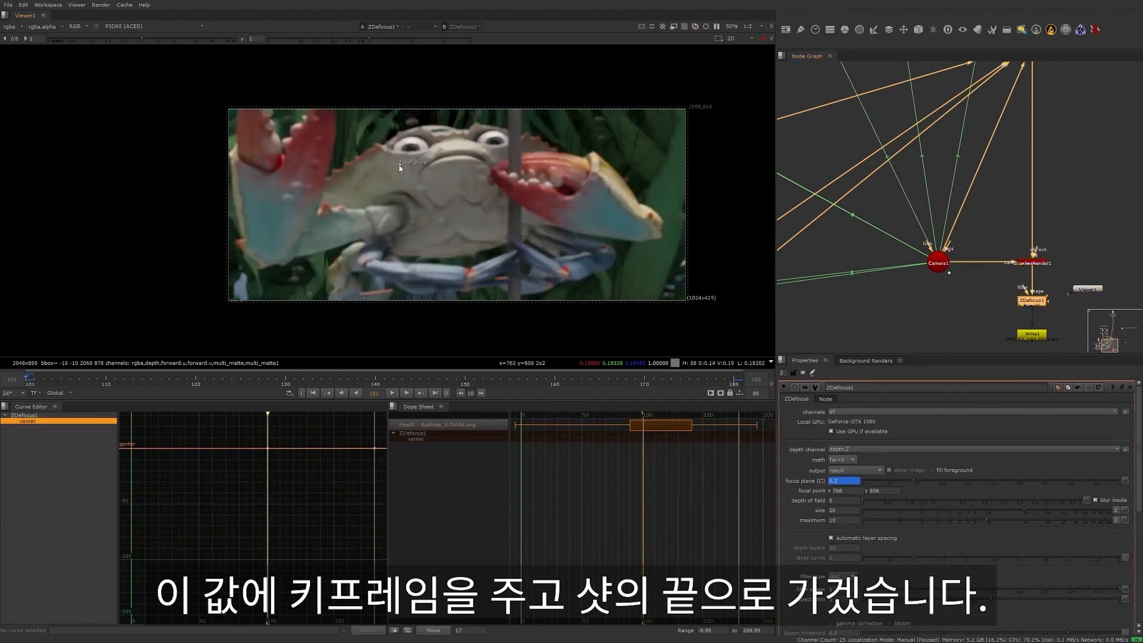
drag(399, 166, 411, 150)
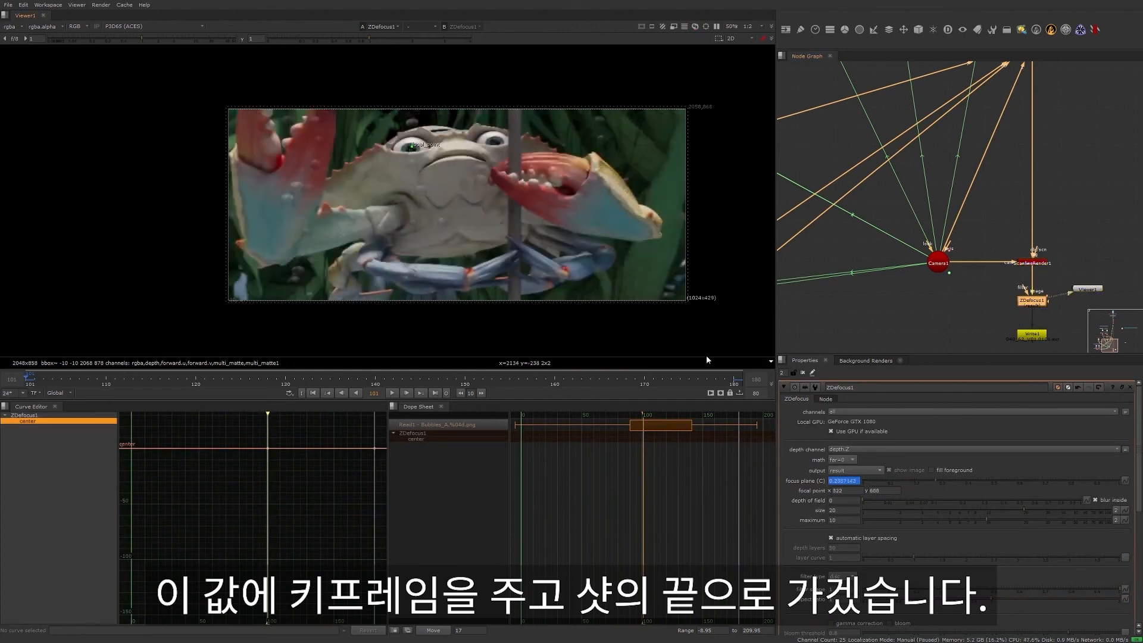
- At frame 180, move ZDefocus1's focal point back onto the crab's left eye, at about x 836, y 550
click(733, 381)
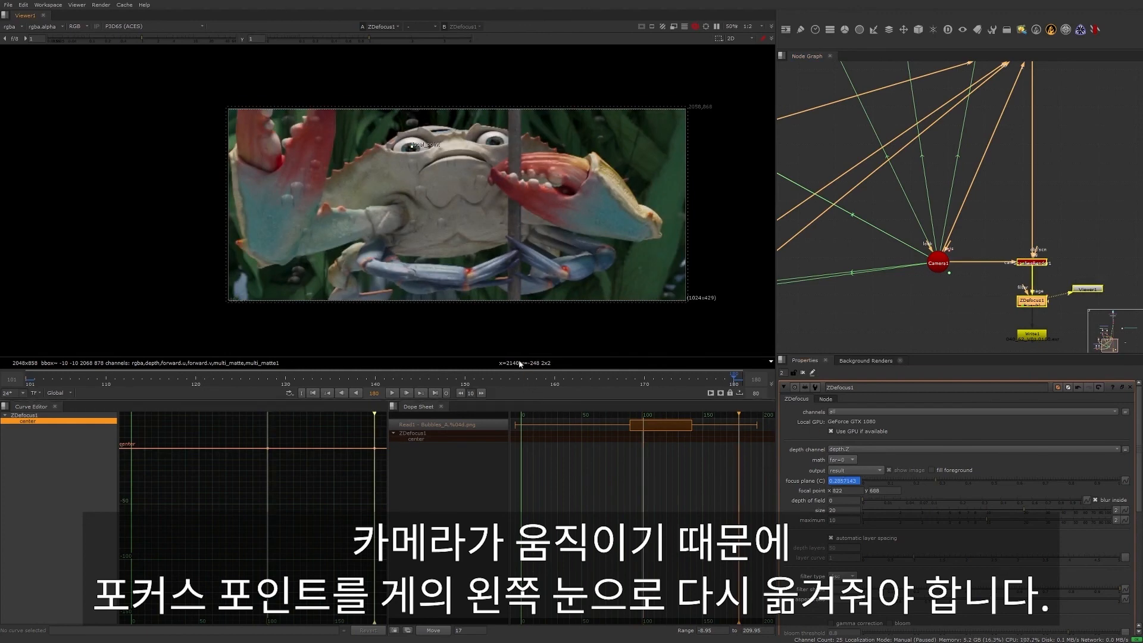
drag(412, 145, 415, 177)
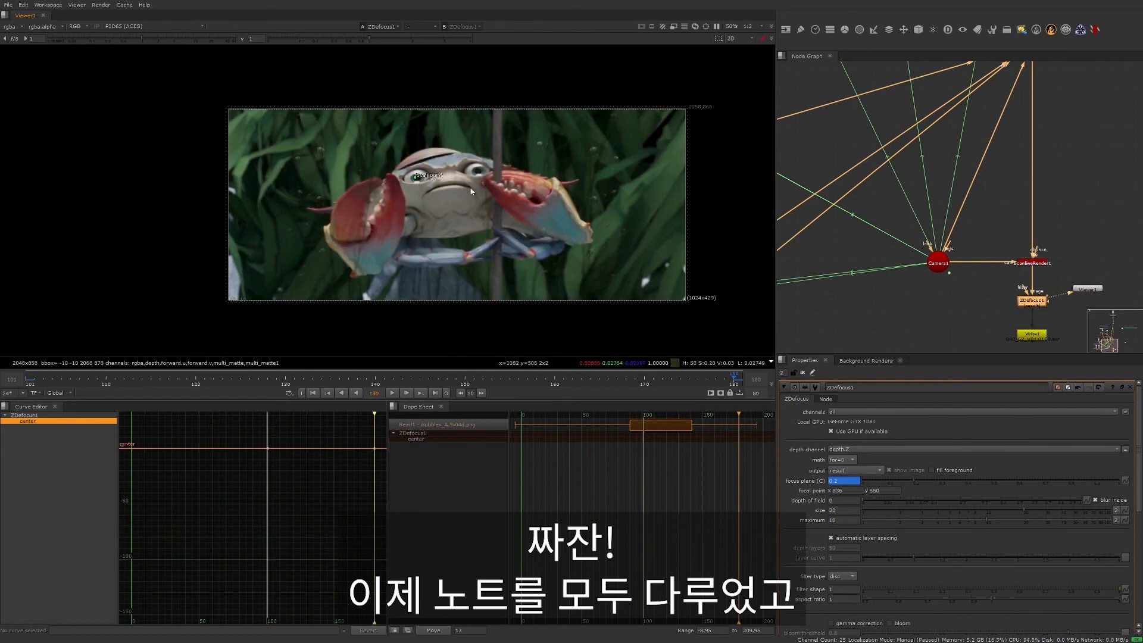
scroll(475, 185, up, 1)
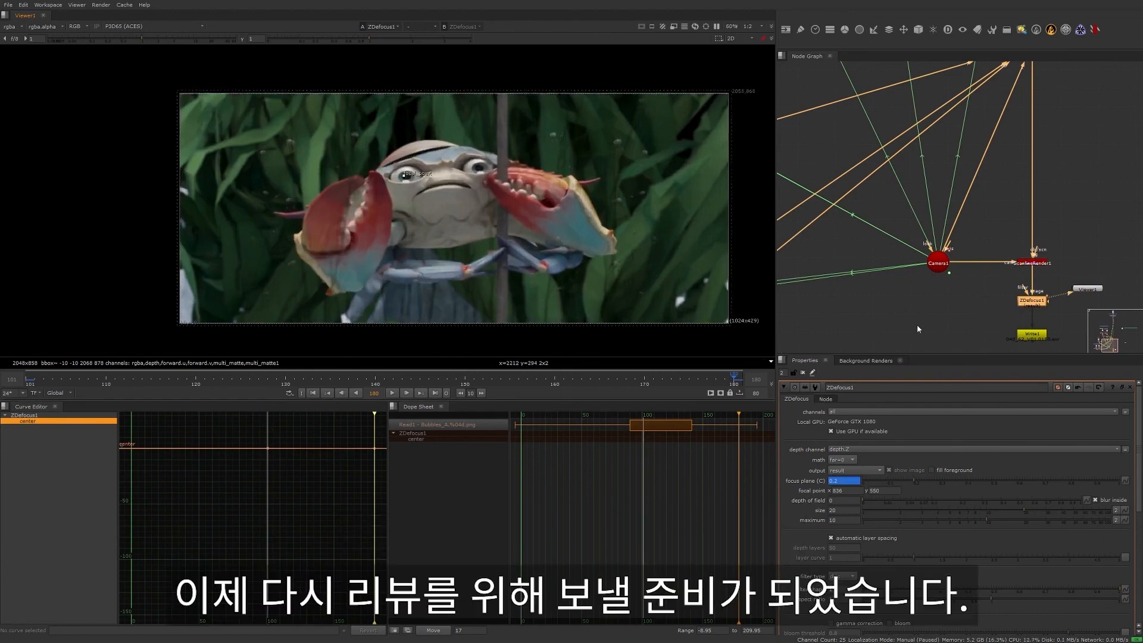
scroll(907, 298, down, 5)
click(972, 244)
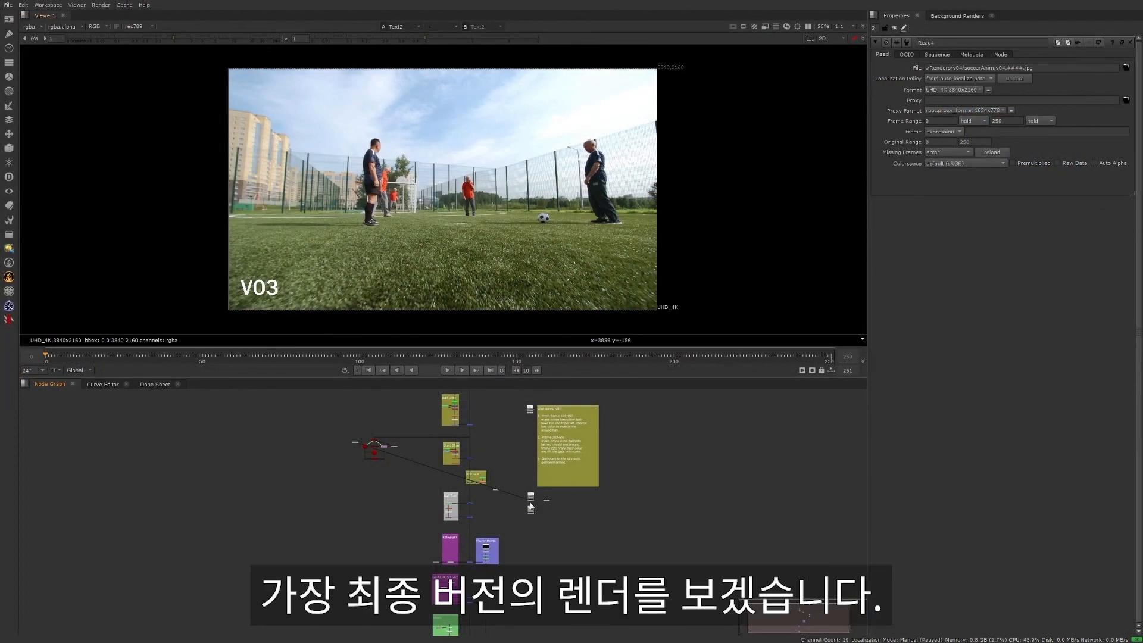
- Play back the V03 render of the soccer shot in the viewer
click(447, 370)
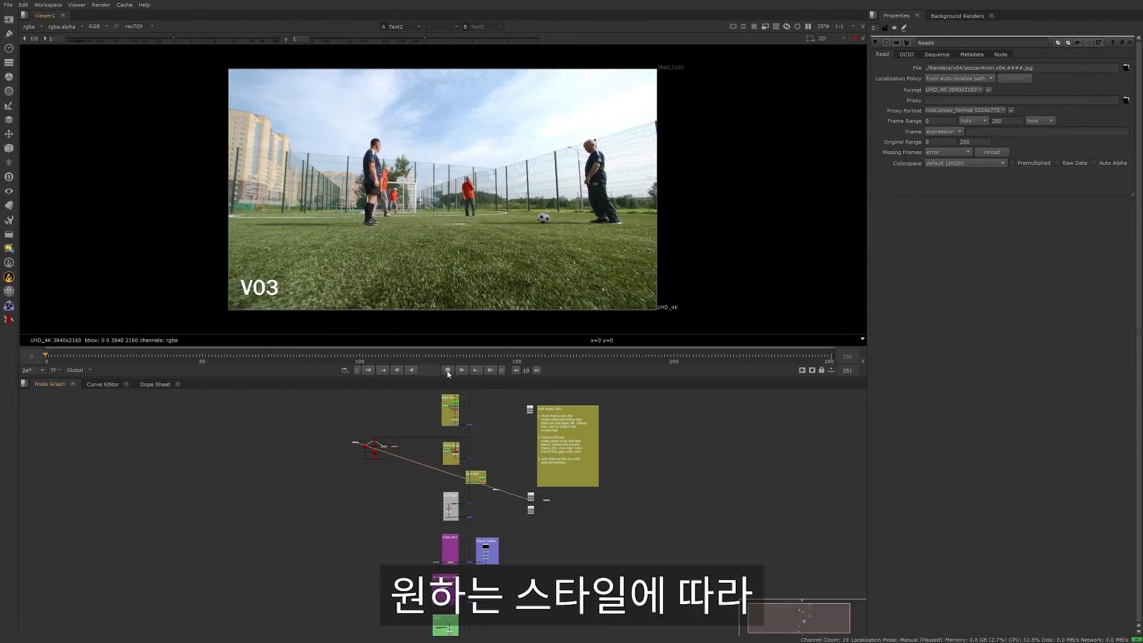